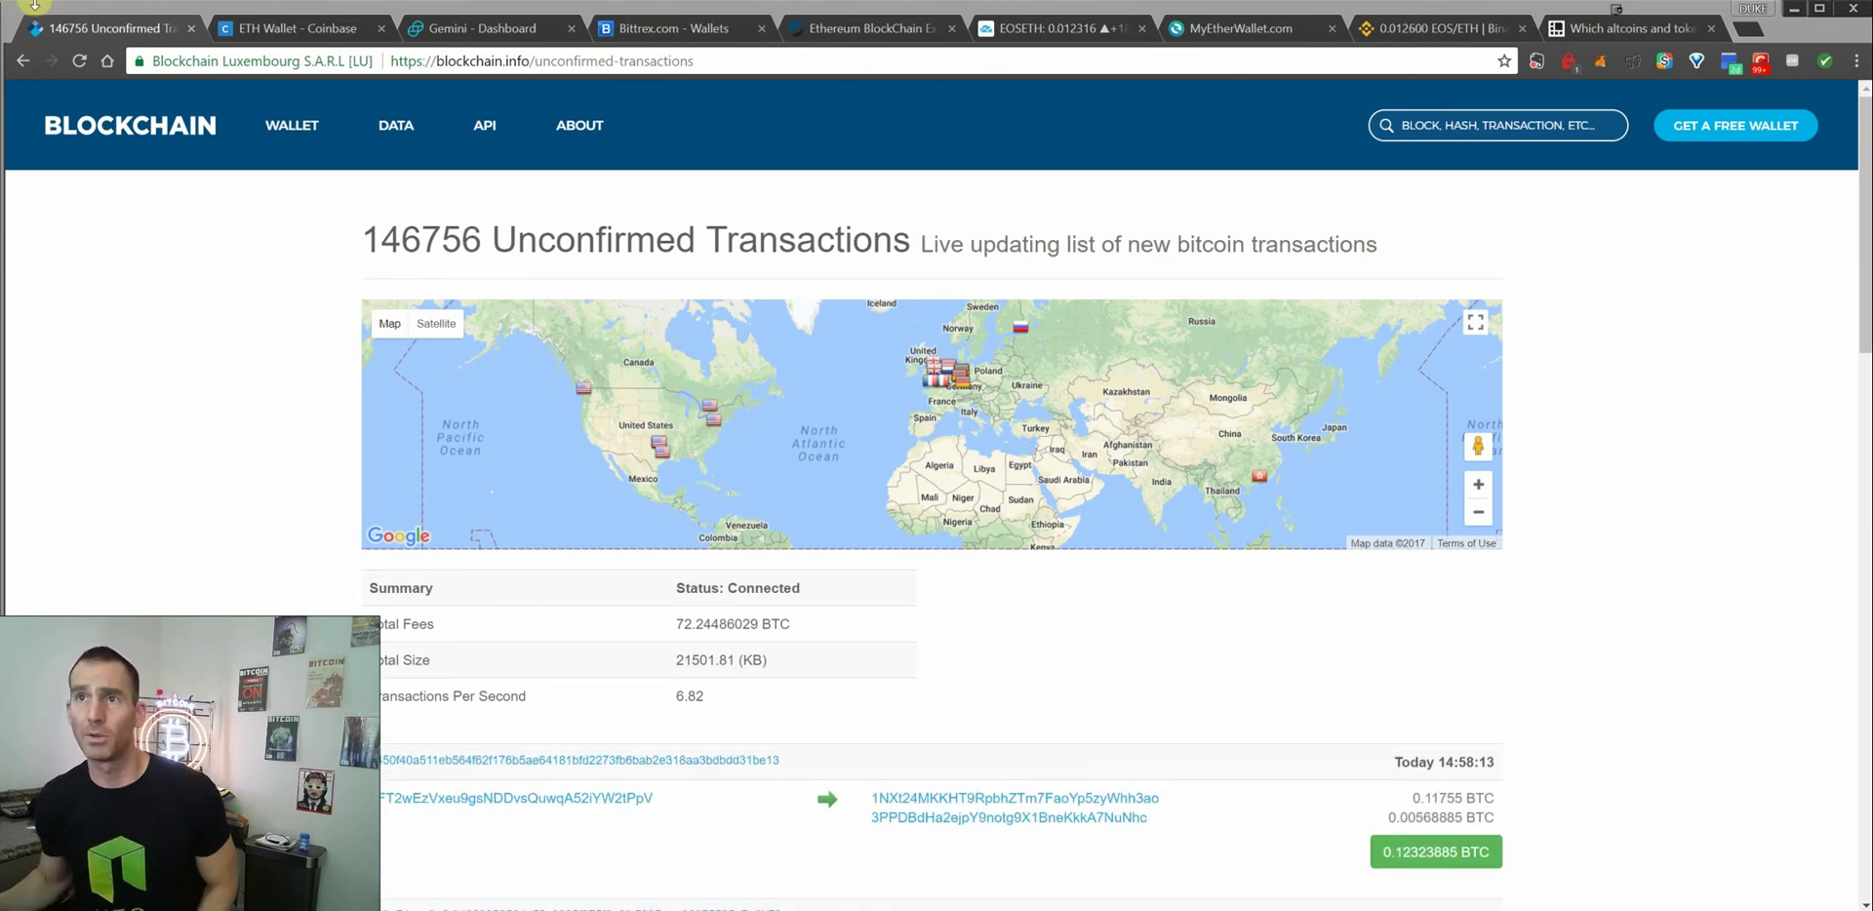
Switch to the Coinbase ETH Wallet tab and check that it holds 0.0000 ETH with no transactions.
{"action": "left_click", "coordinate": [283, 28]}
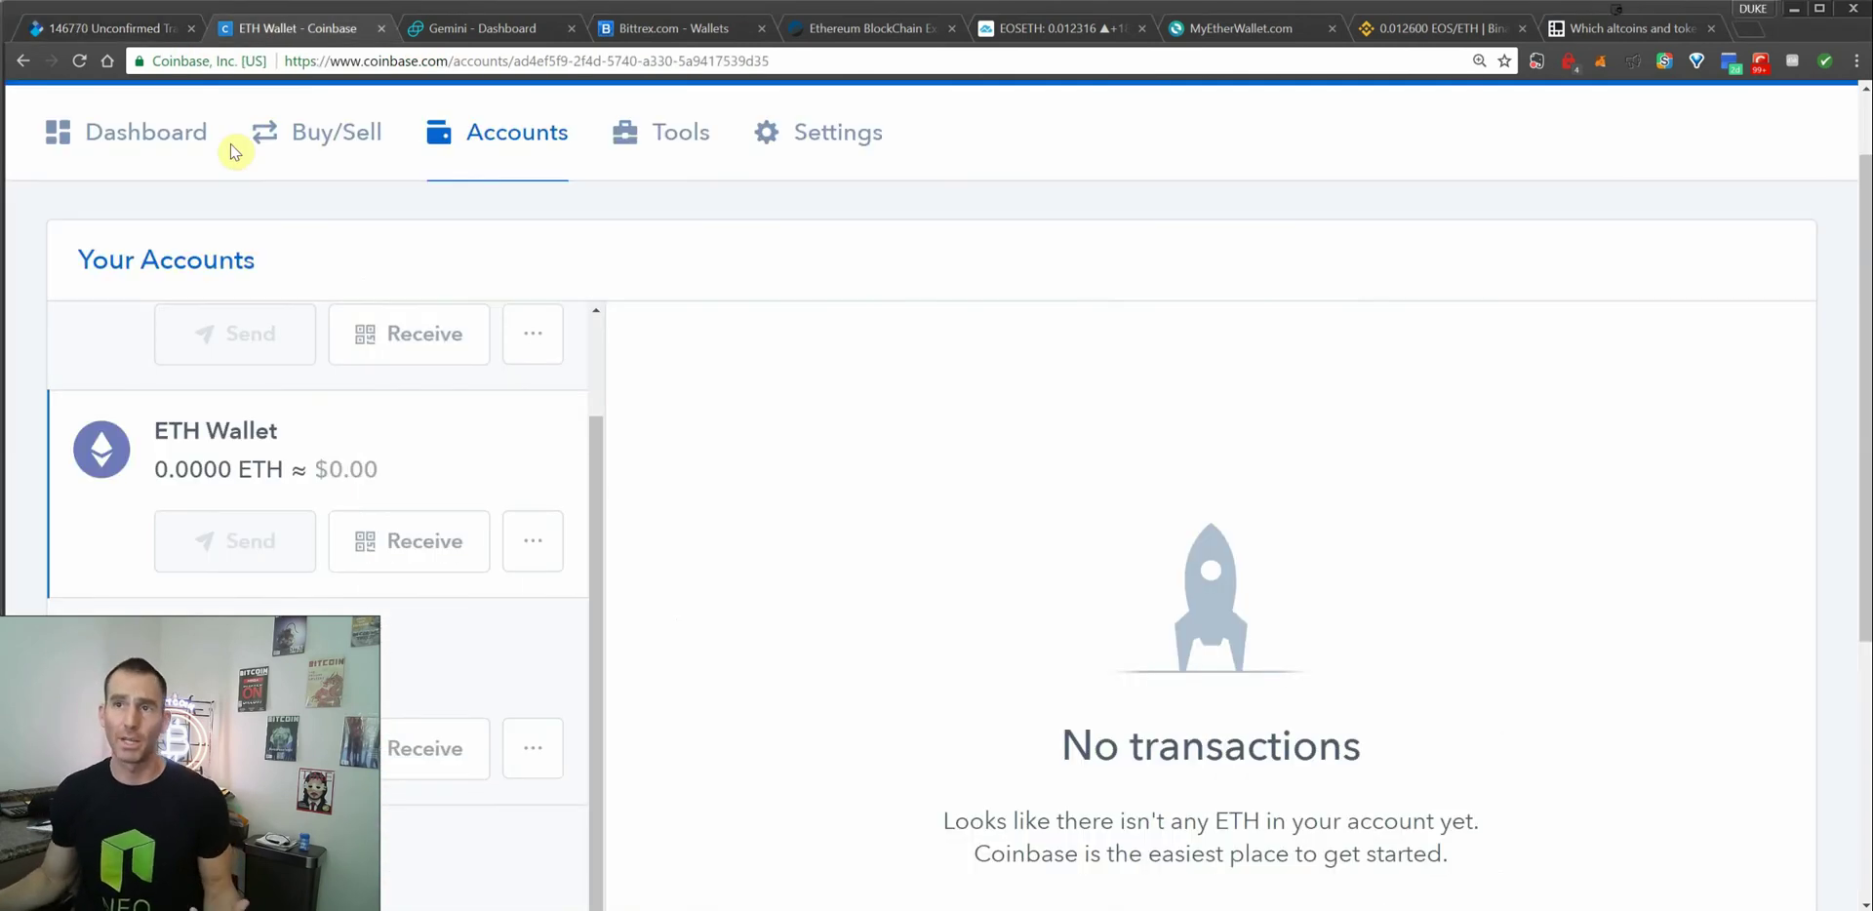
{"action": "scroll", "coordinate": [230, 148], "scroll_direction": "up", "scroll_amount": 1}
{"action": "scroll", "coordinate": [231, 149], "scroll_direction": "down", "scroll_amount": 2}
{"action": "scroll", "coordinate": [230, 149], "scroll_direction": "up", "scroll_amount": 1}
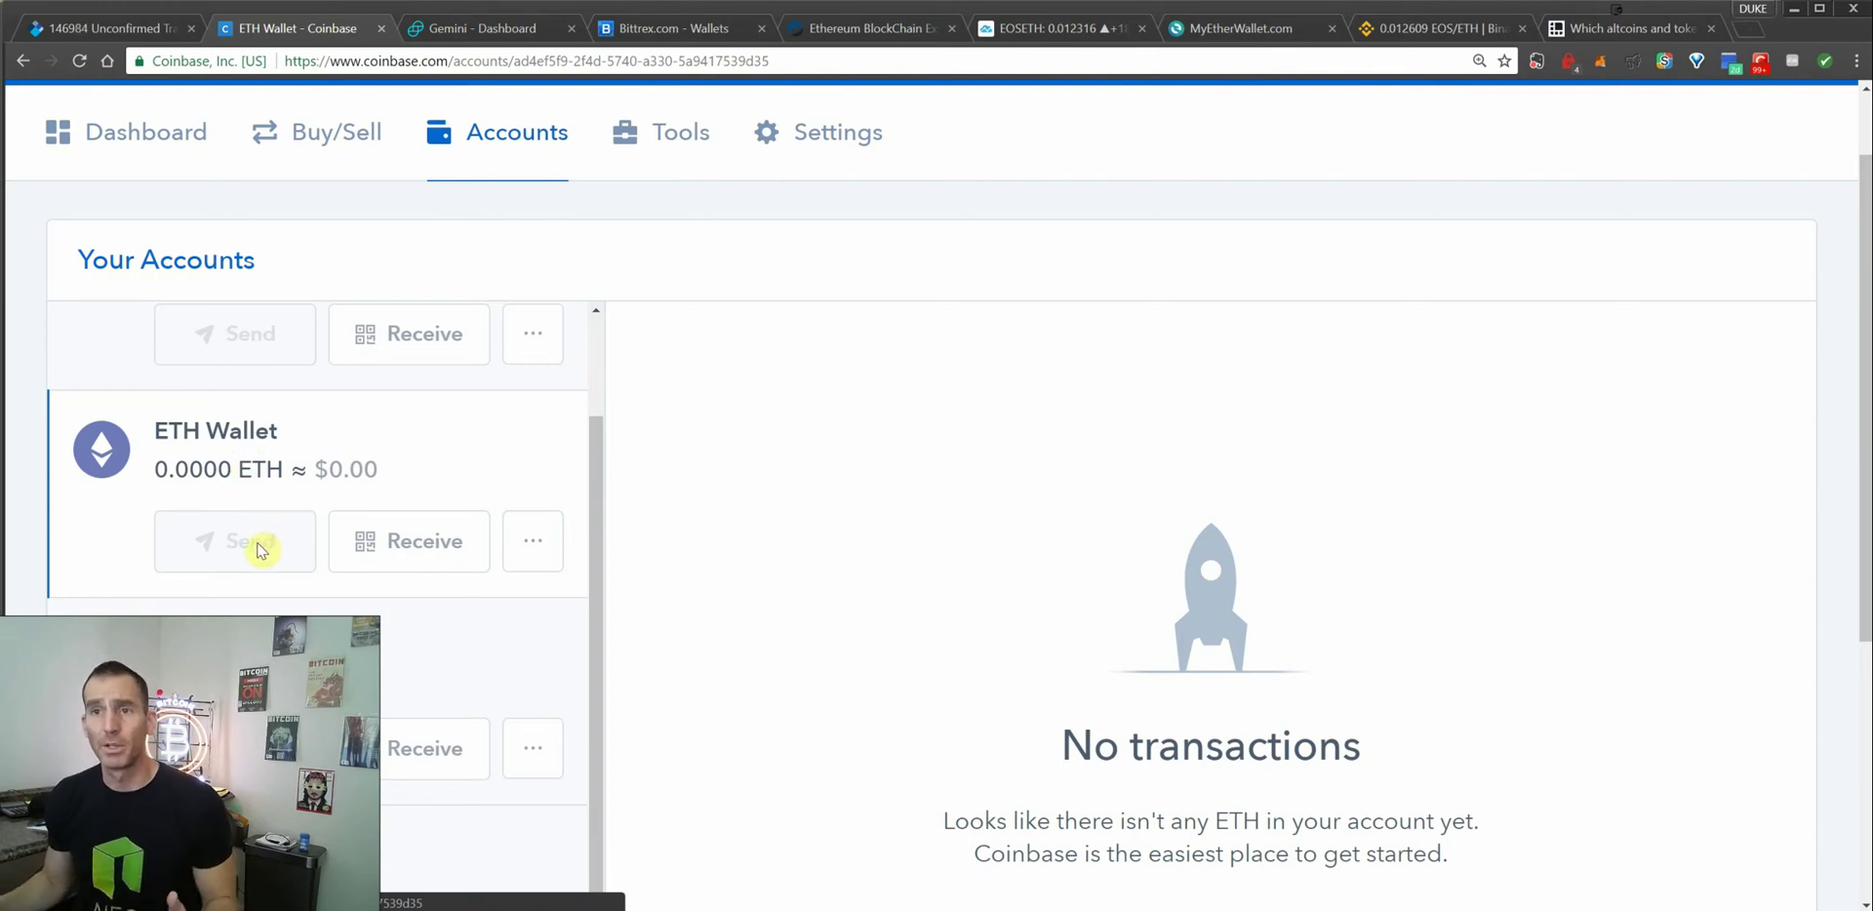
Back in Bittrex balances, replace the NEO search with ETH and start the Ethereum deposit.
{"action": "left_click", "coordinate": [682, 39]}
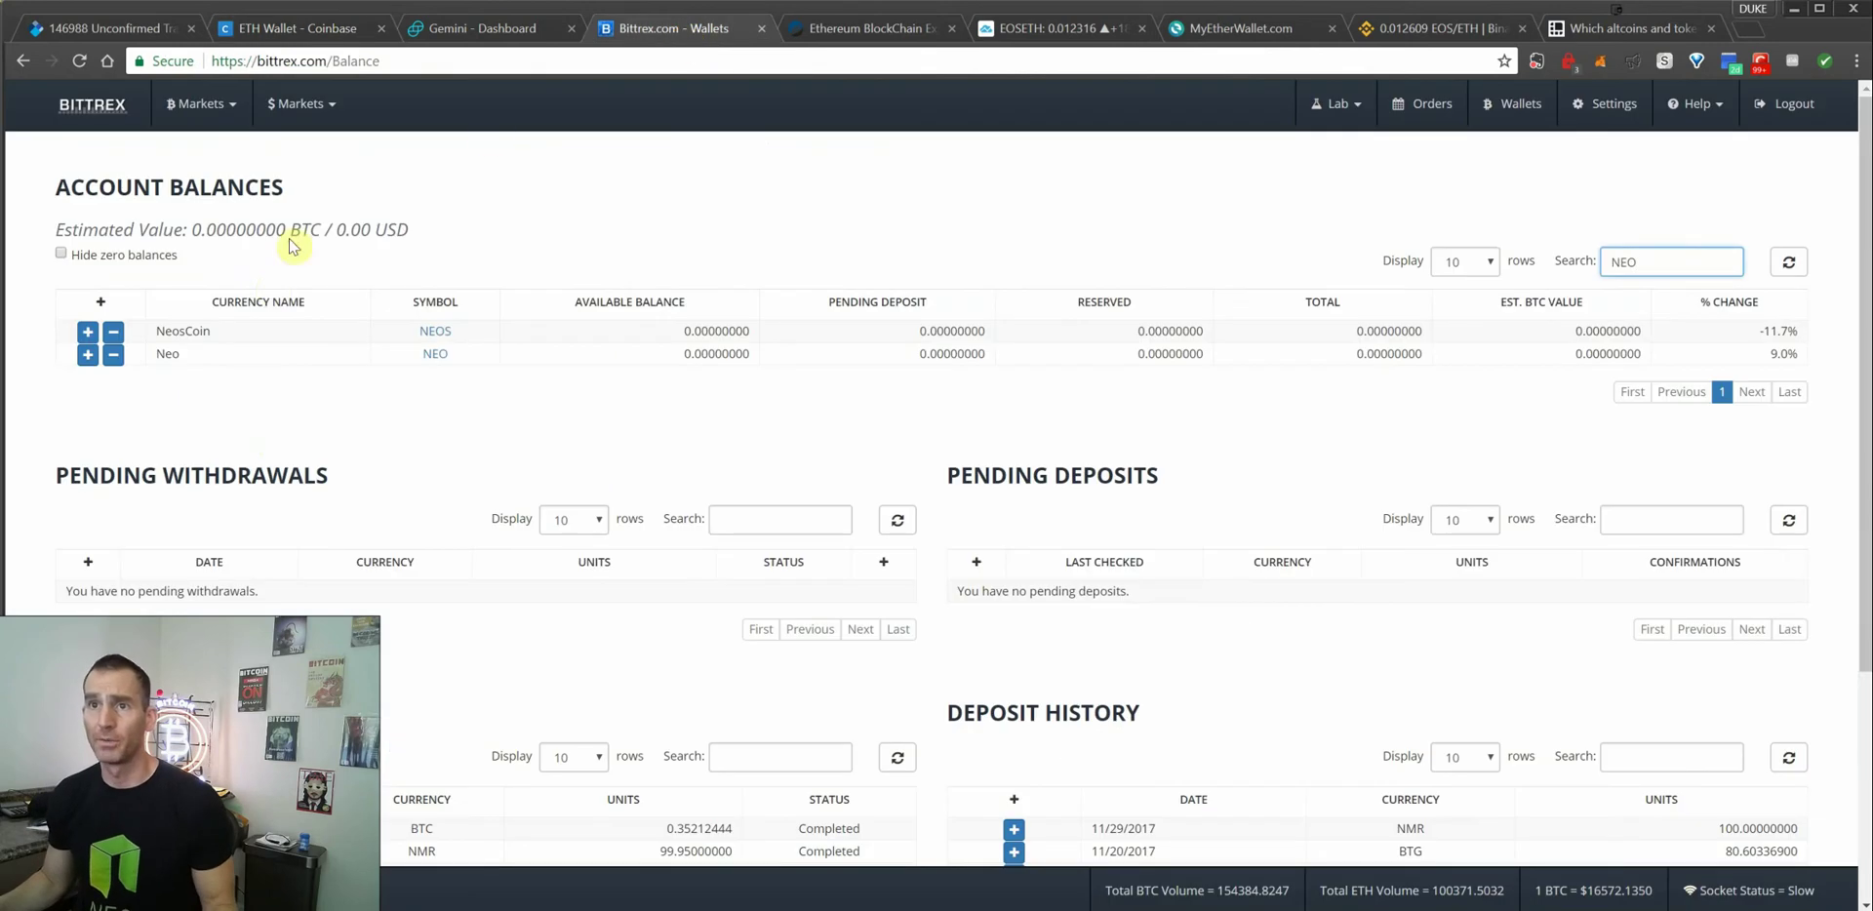
{"action": "left_click", "coordinate": [83, 359]}
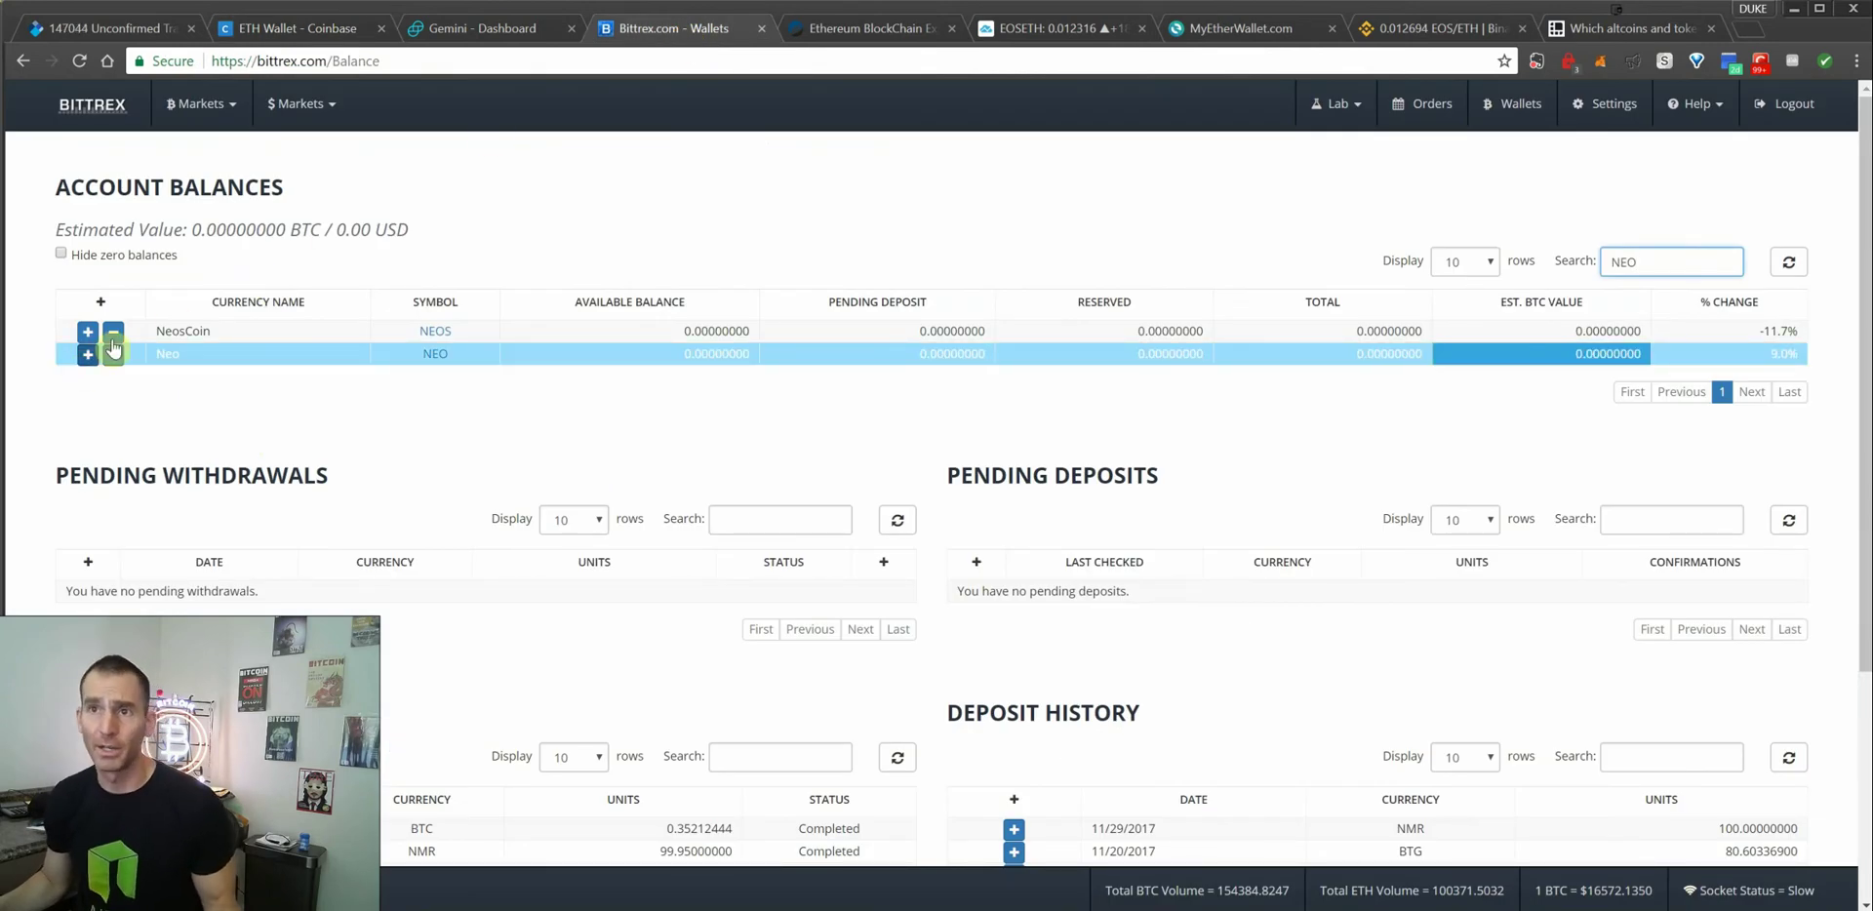
{"action": "double_click", "coordinate": [1645, 272]}
{"action": "type", "text": "ETH"}
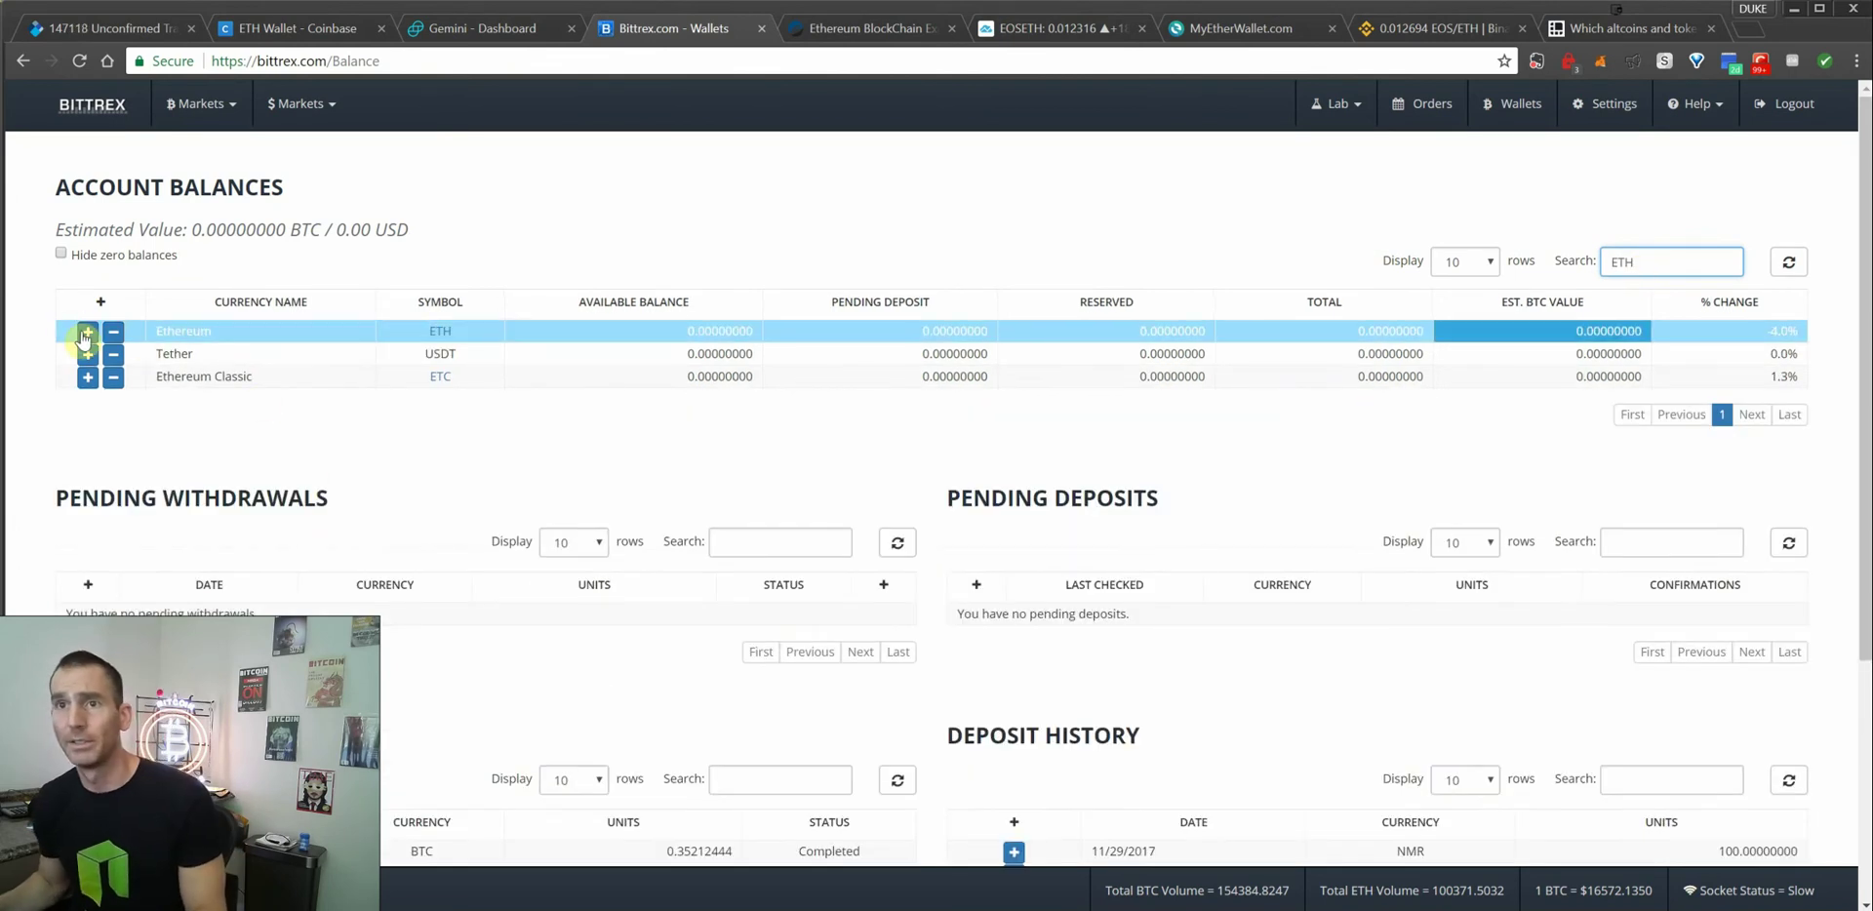
{"action": "left_click", "coordinate": [86, 333]}
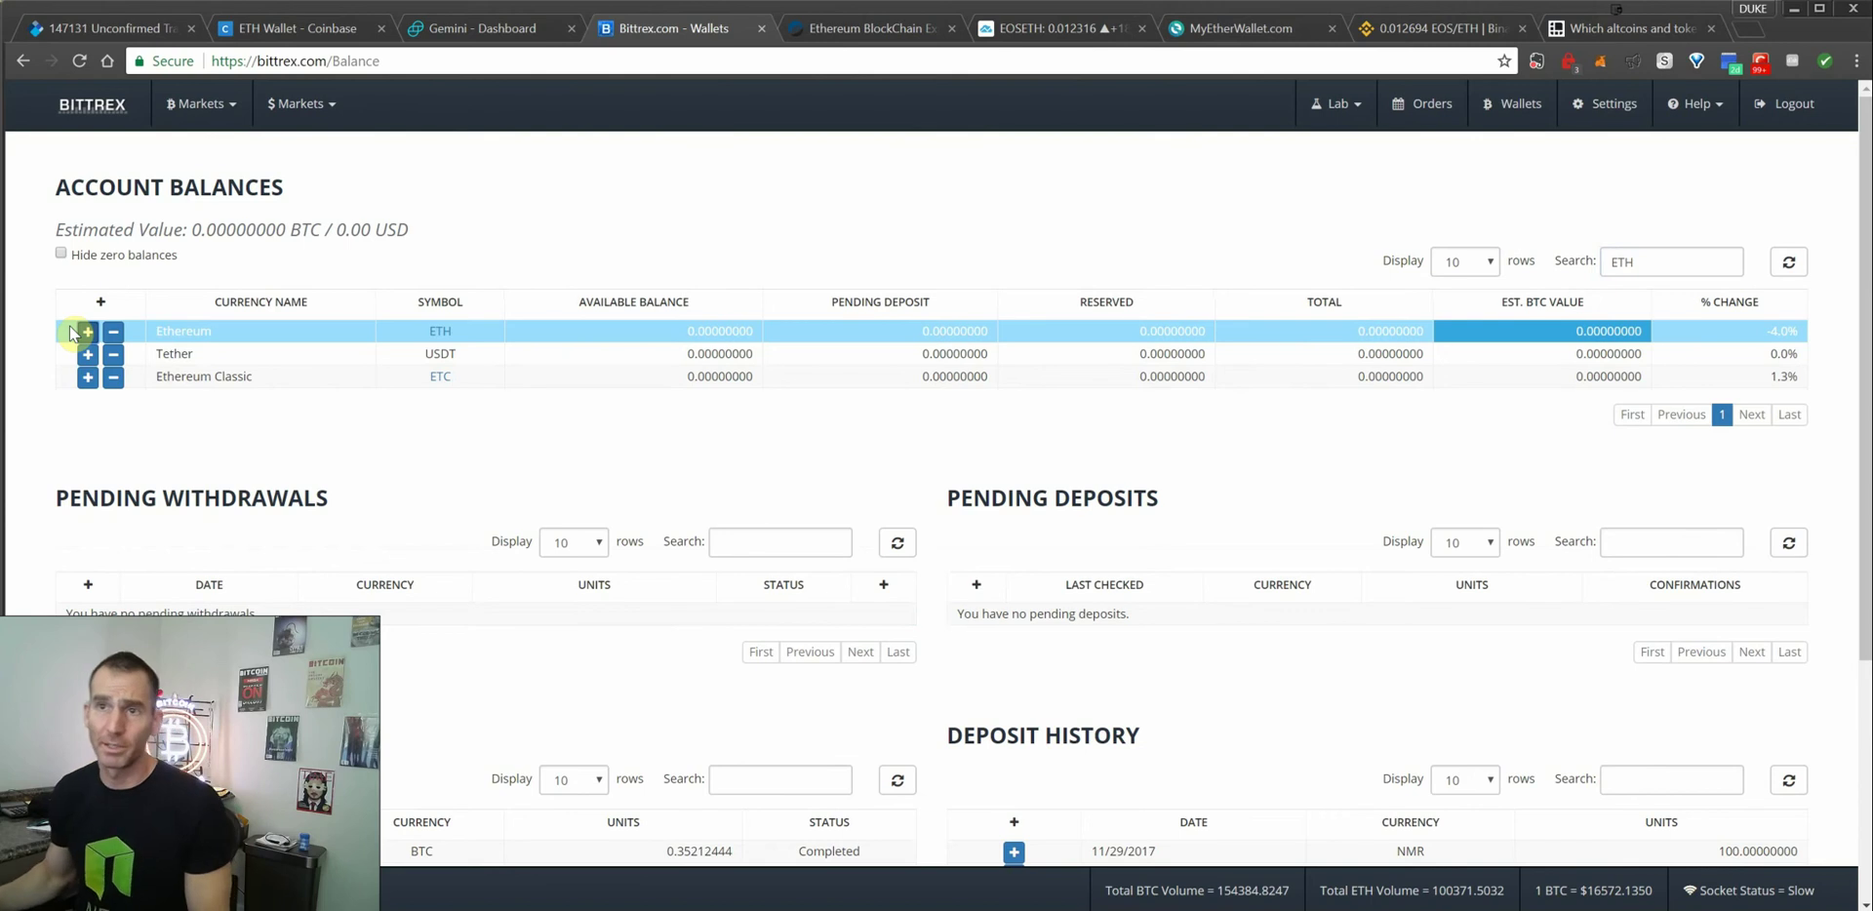
Open the Ethereum deposit details, select the hex address to copy, check Coinbase, then return.
{"action": "left_click", "coordinate": [89, 334]}
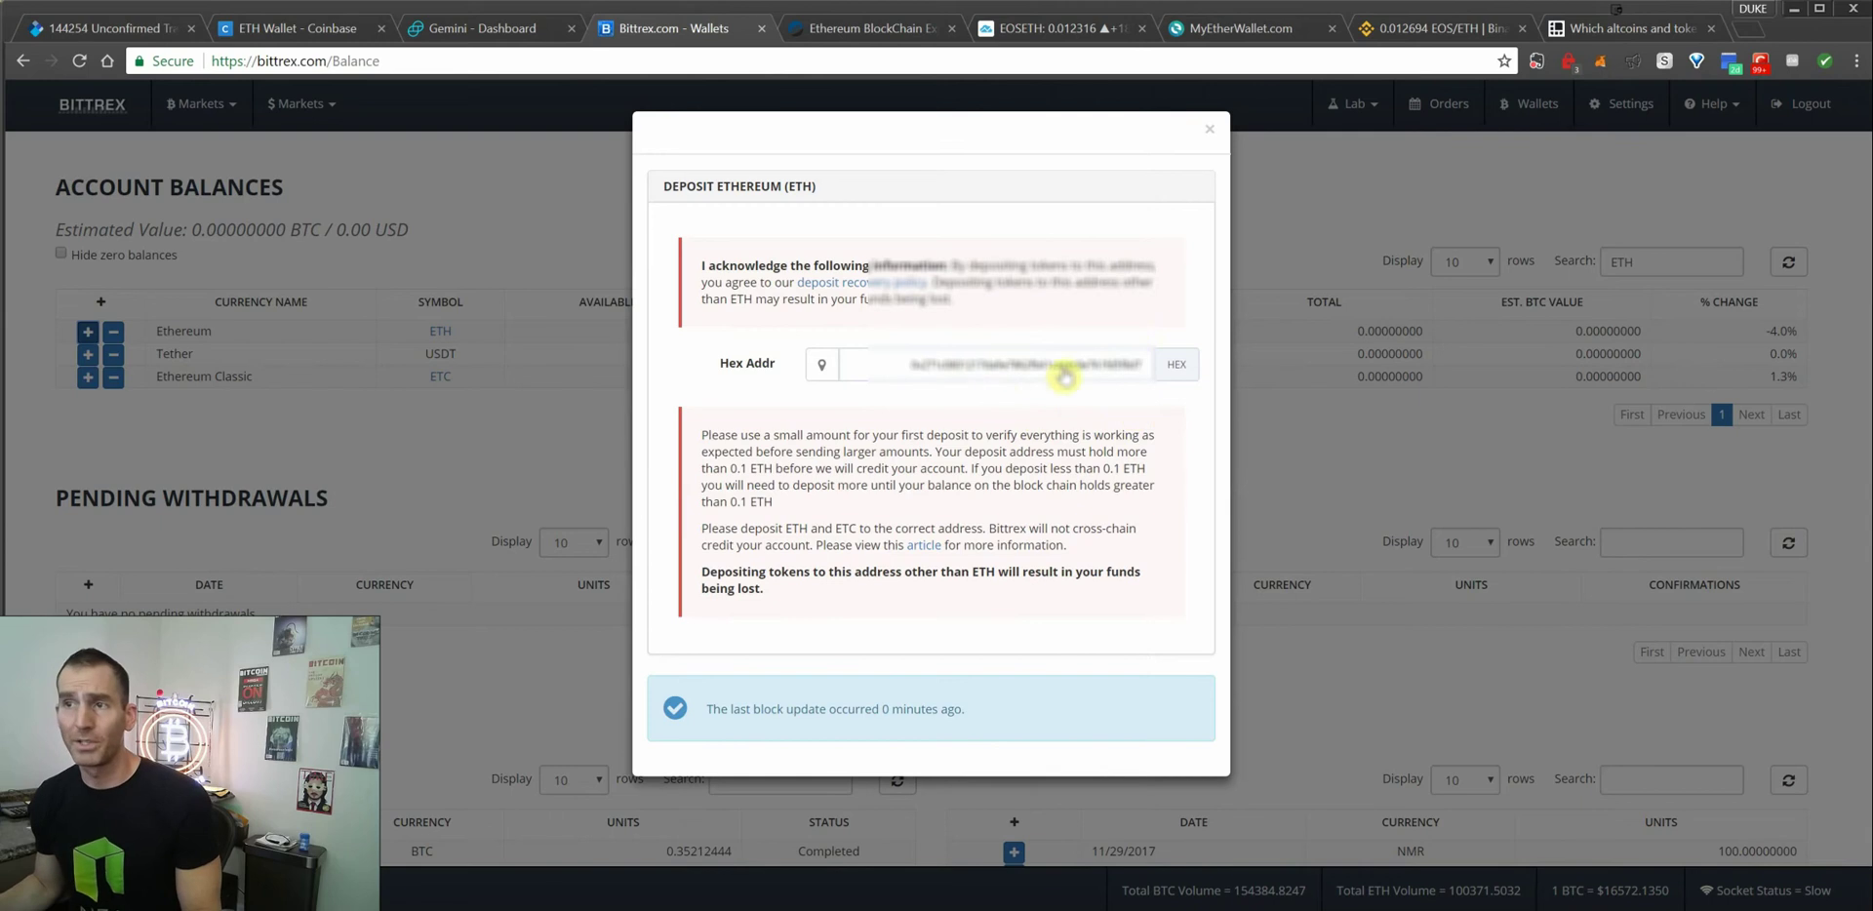
{"action": "left_click", "coordinate": [883, 364]}
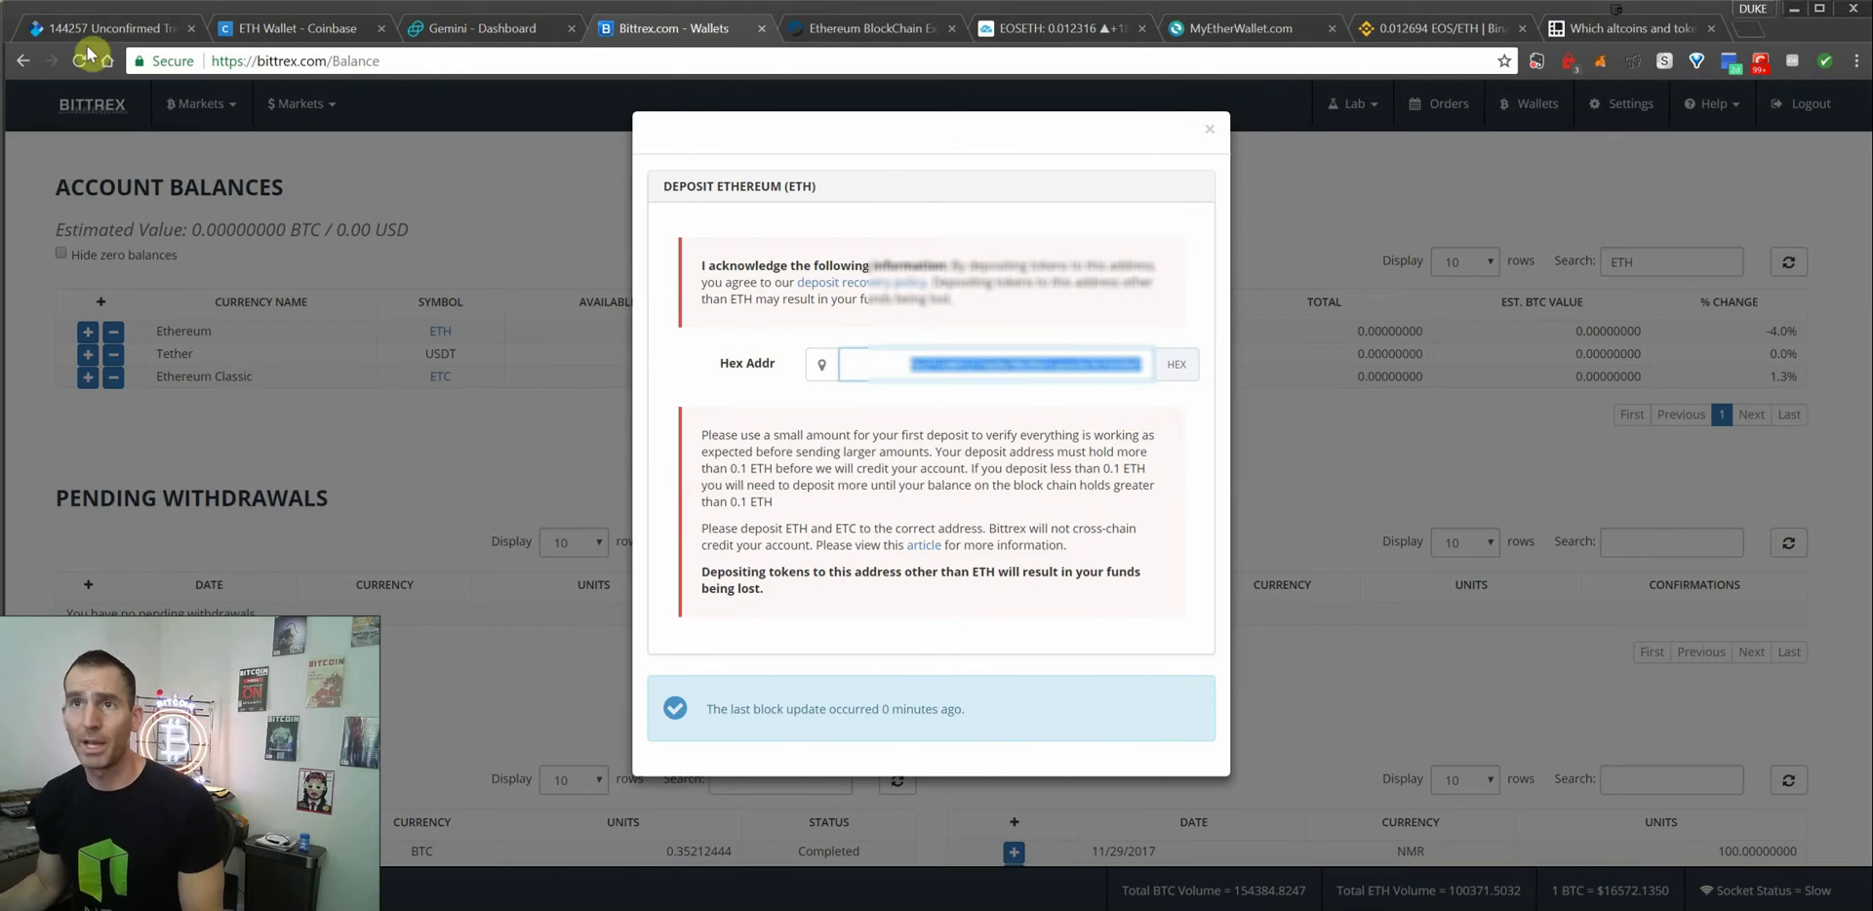
{"action": "left_click", "coordinate": [248, 32]}
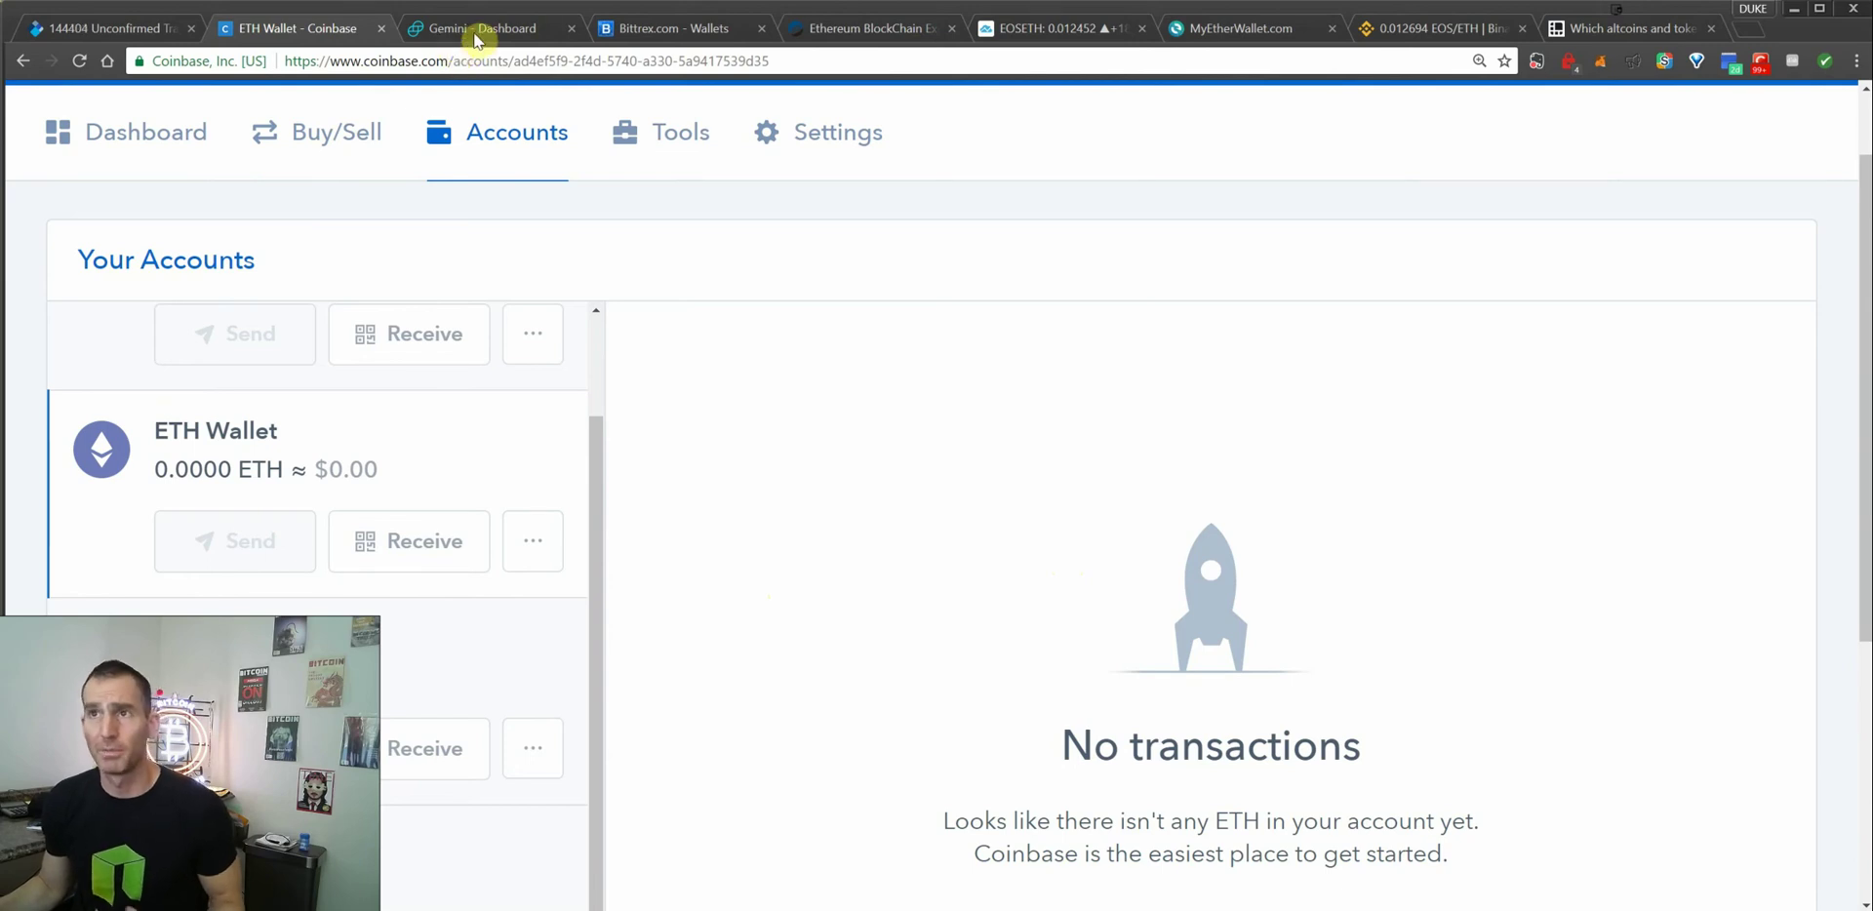
{"action": "left_click", "coordinate": [689, 33]}
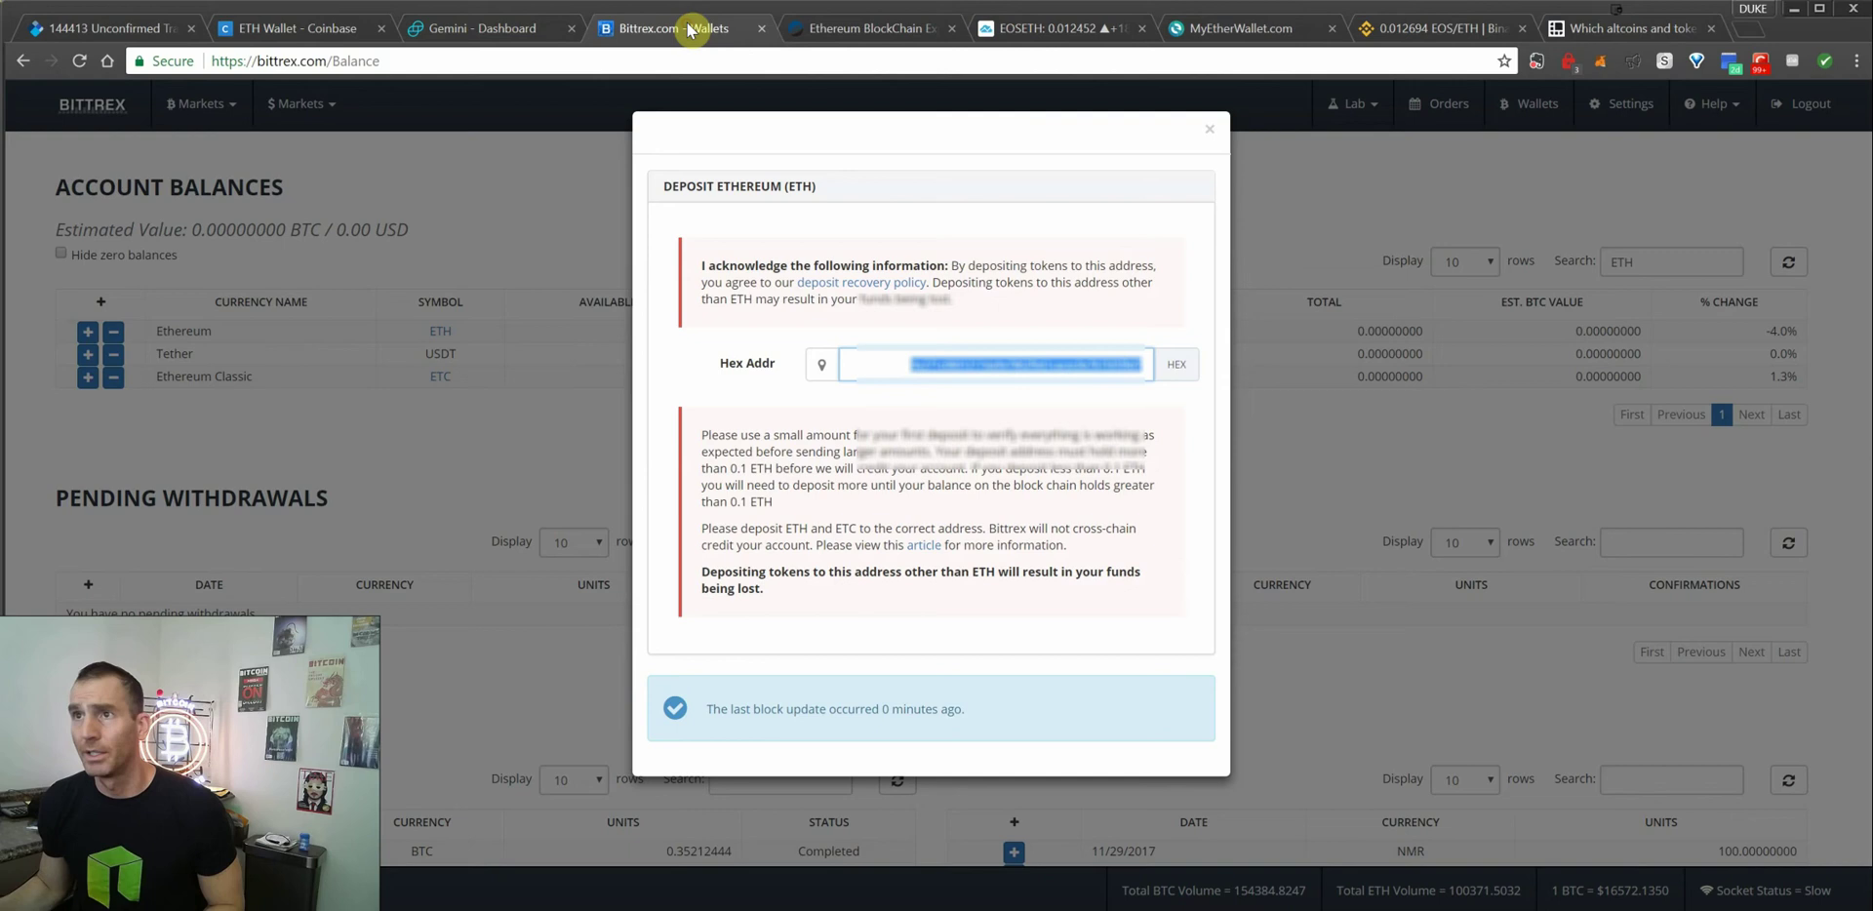
Close the deposit dialog, search NEO under Ethereum Markets, and open the ETH-NEO market.
{"action": "left_click", "coordinate": [1209, 137]}
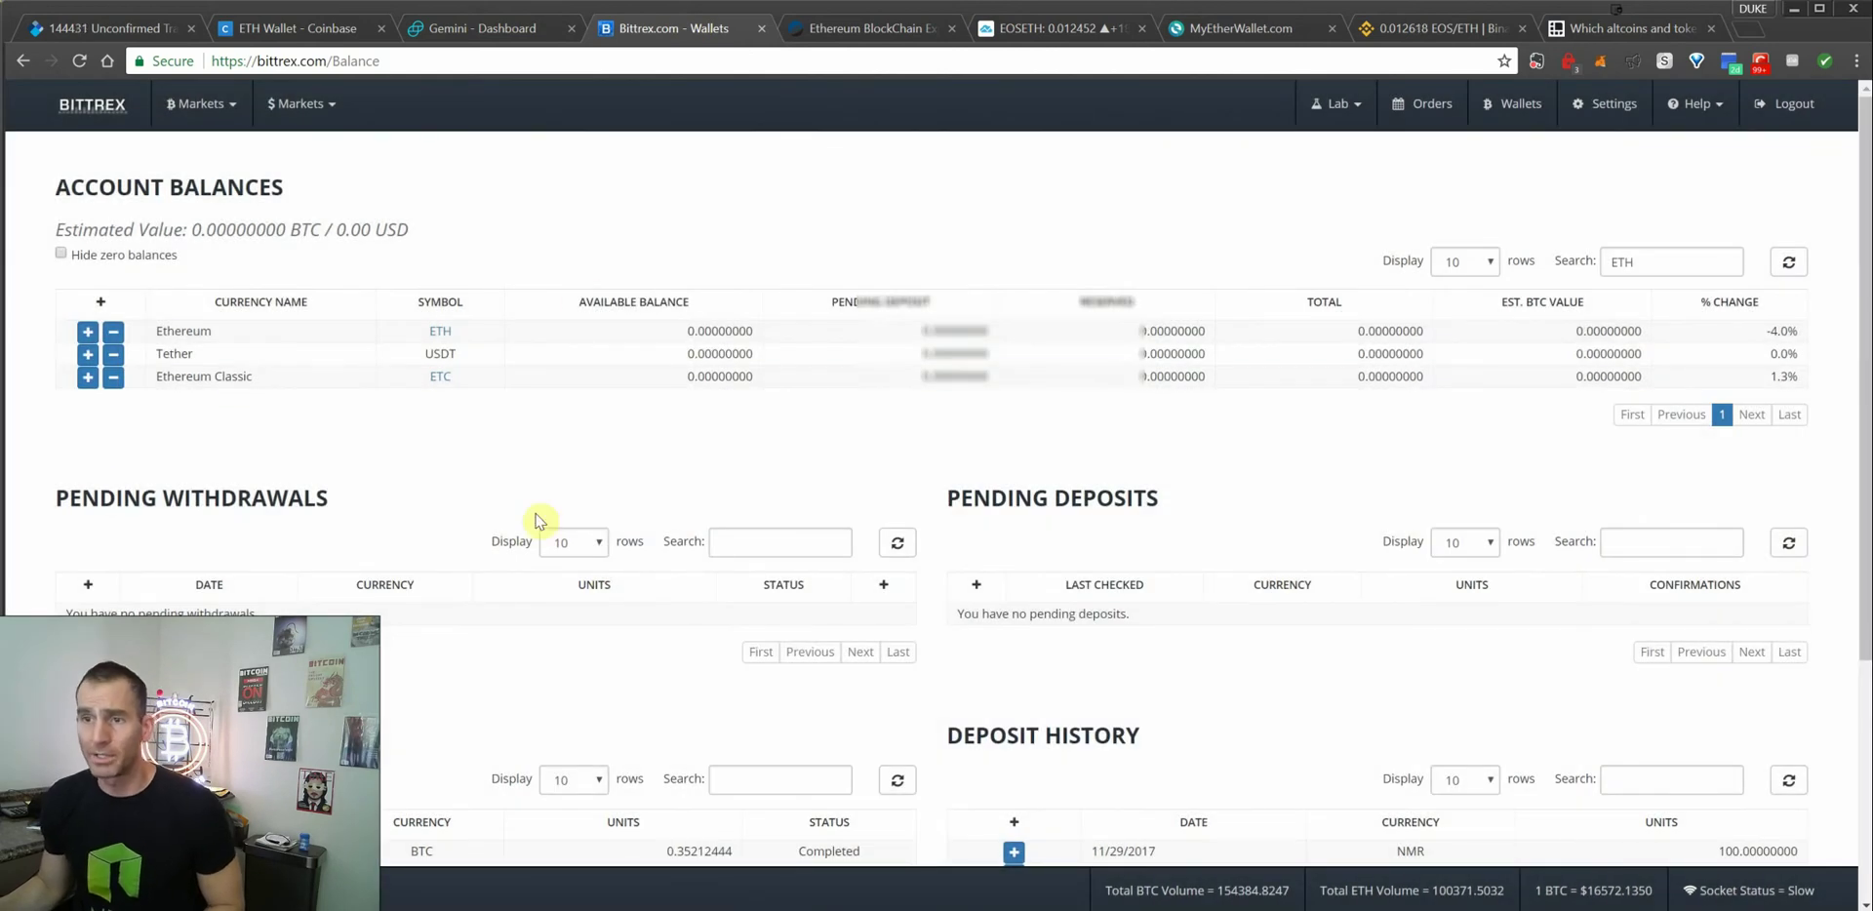
{"action": "left_click", "coordinate": [1647, 262]}
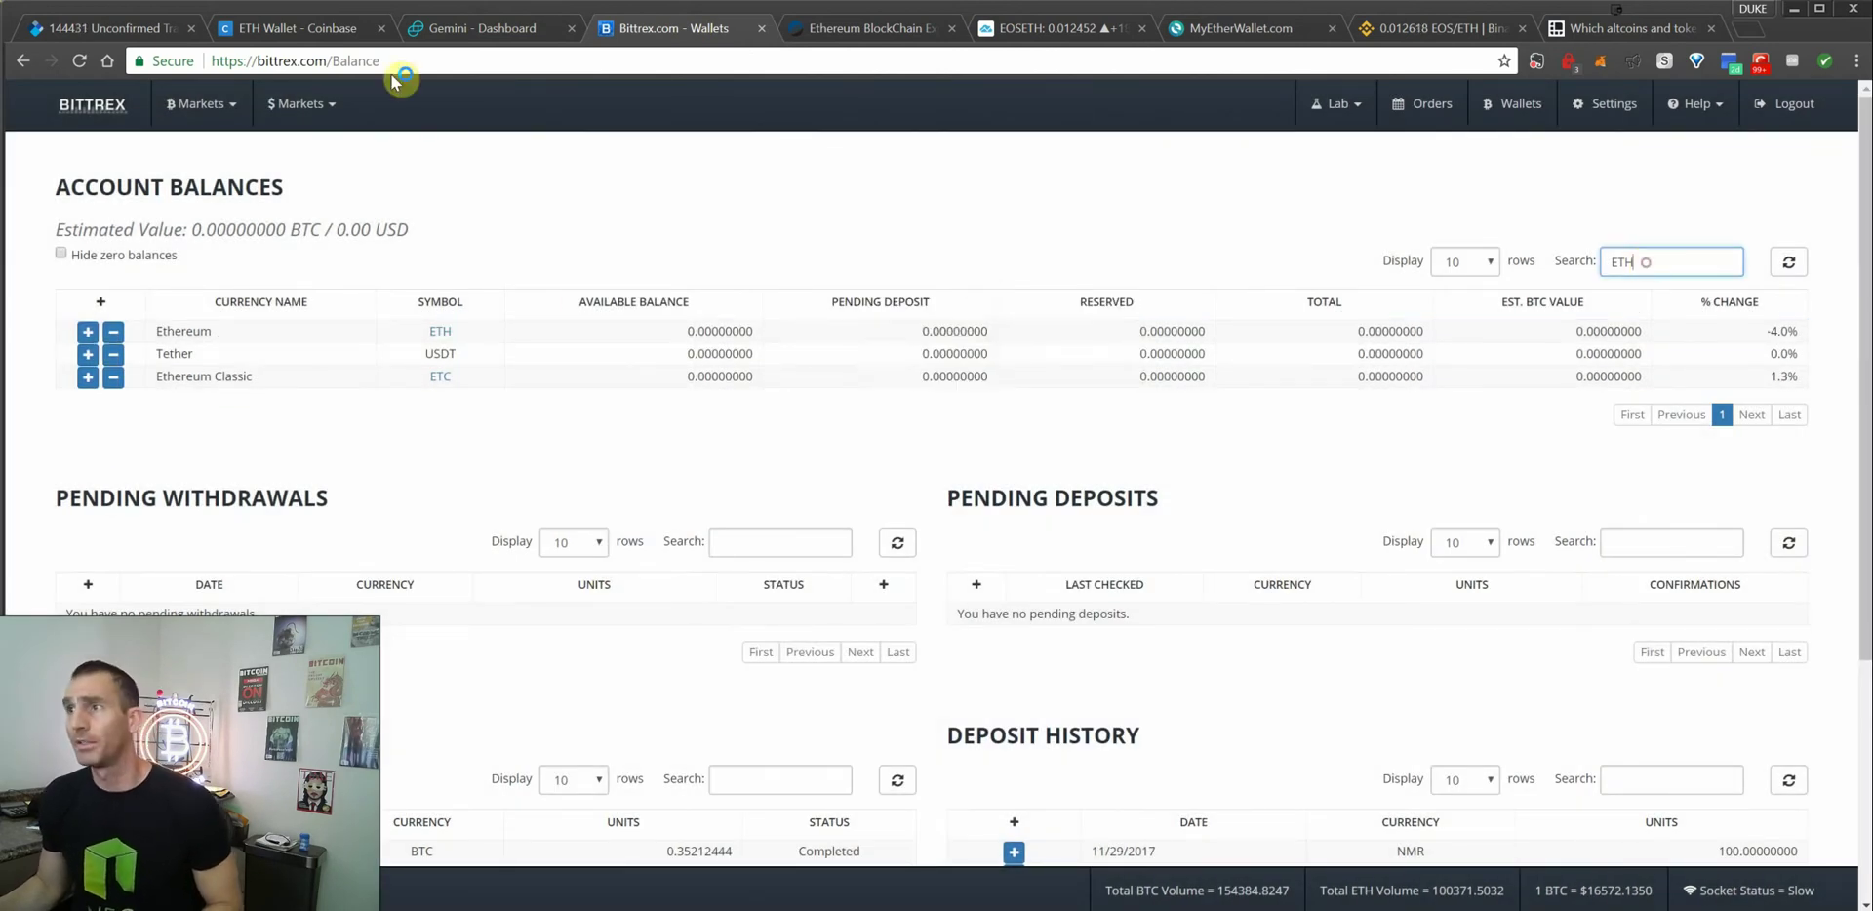
{"action": "left_click", "coordinate": [67, 106]}
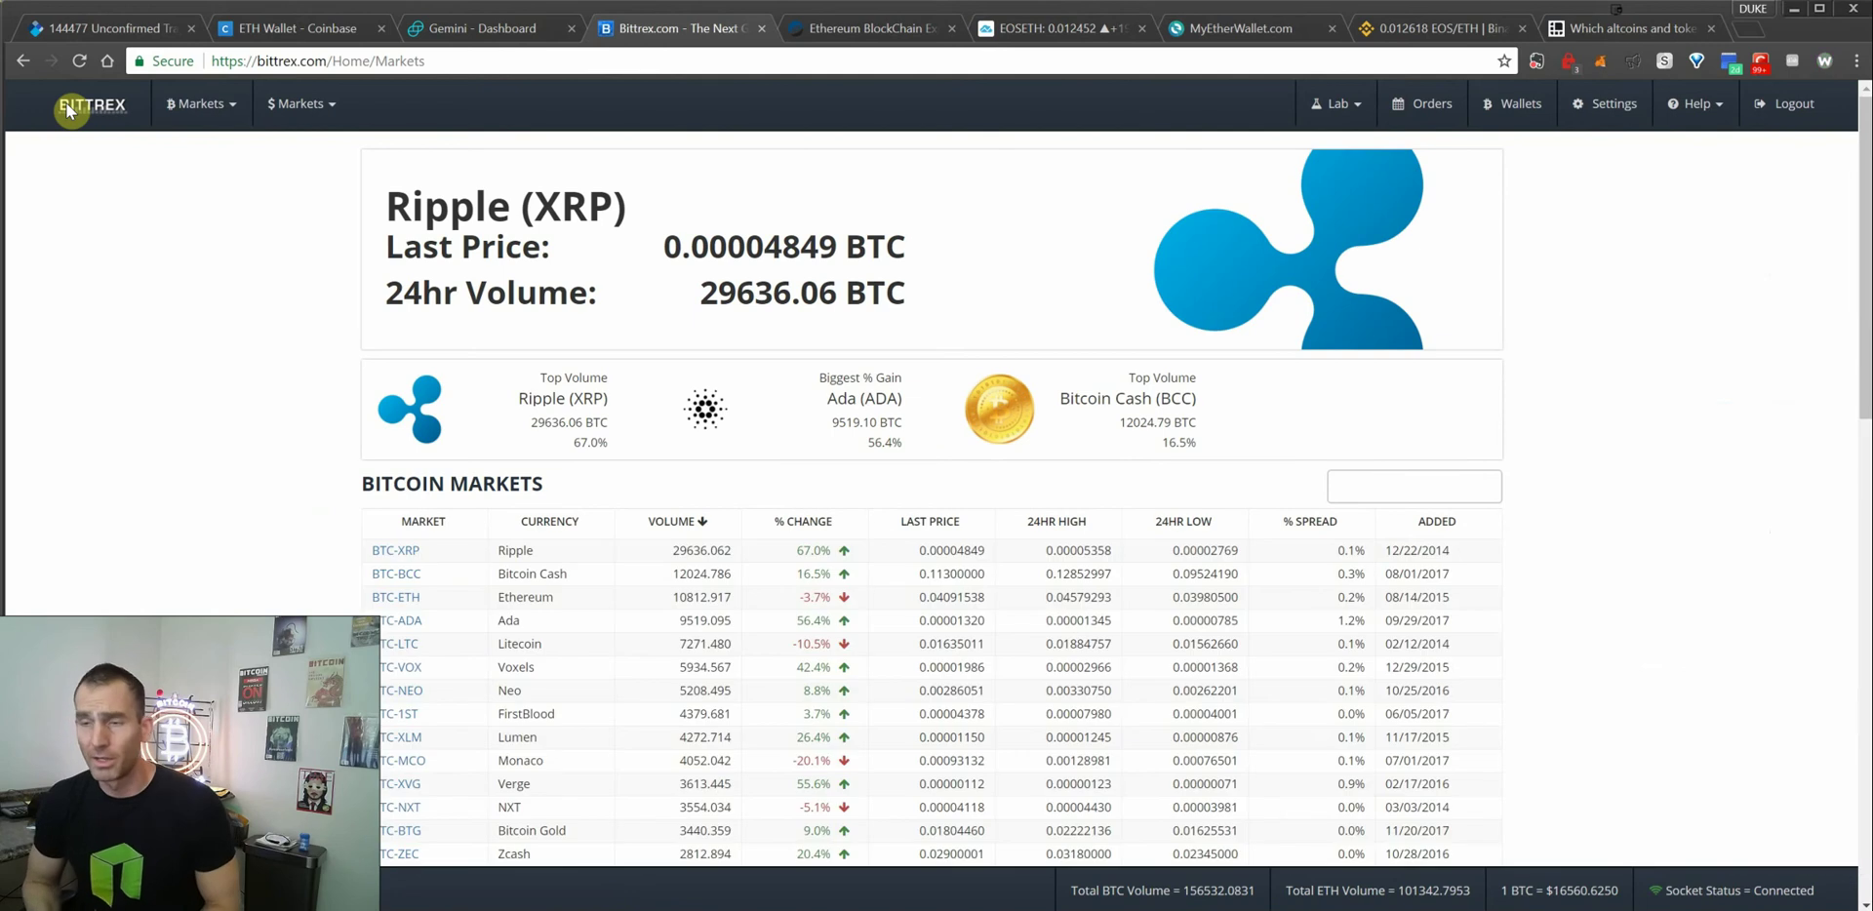
{"action": "scroll", "coordinate": [104, 188], "scroll_direction": "down", "scroll_amount": 8}
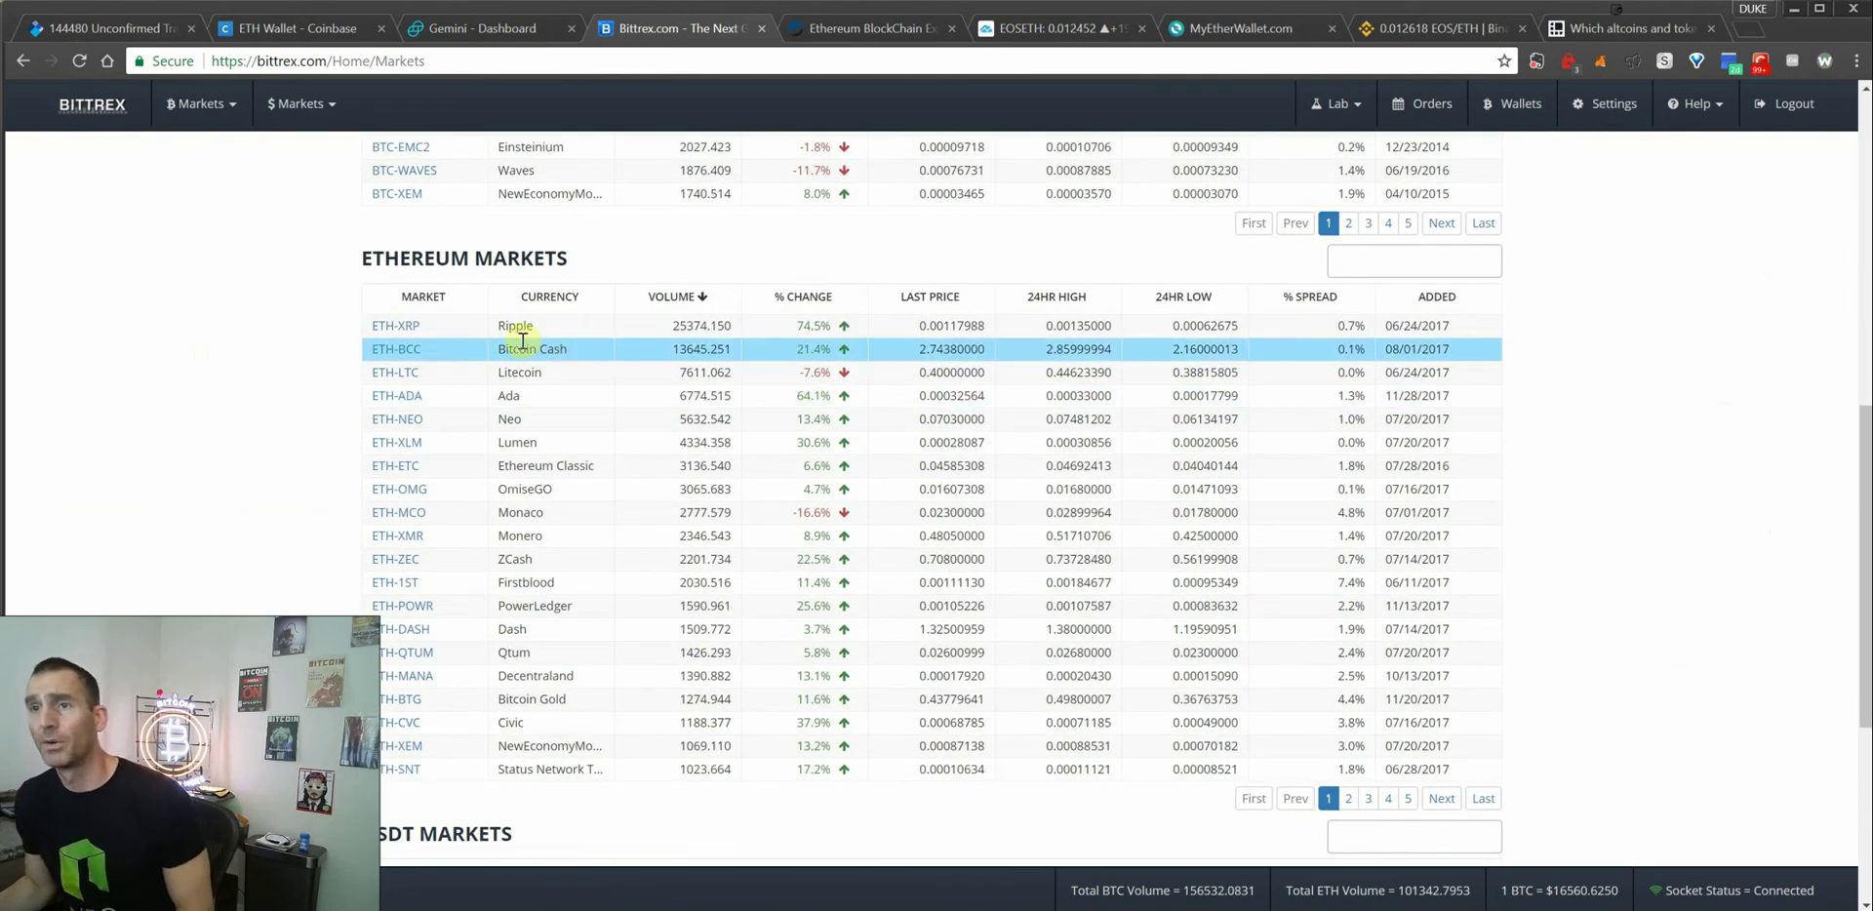
{"action": "left_click", "coordinate": [1385, 270]}
{"action": "type", "text": "NEO"}
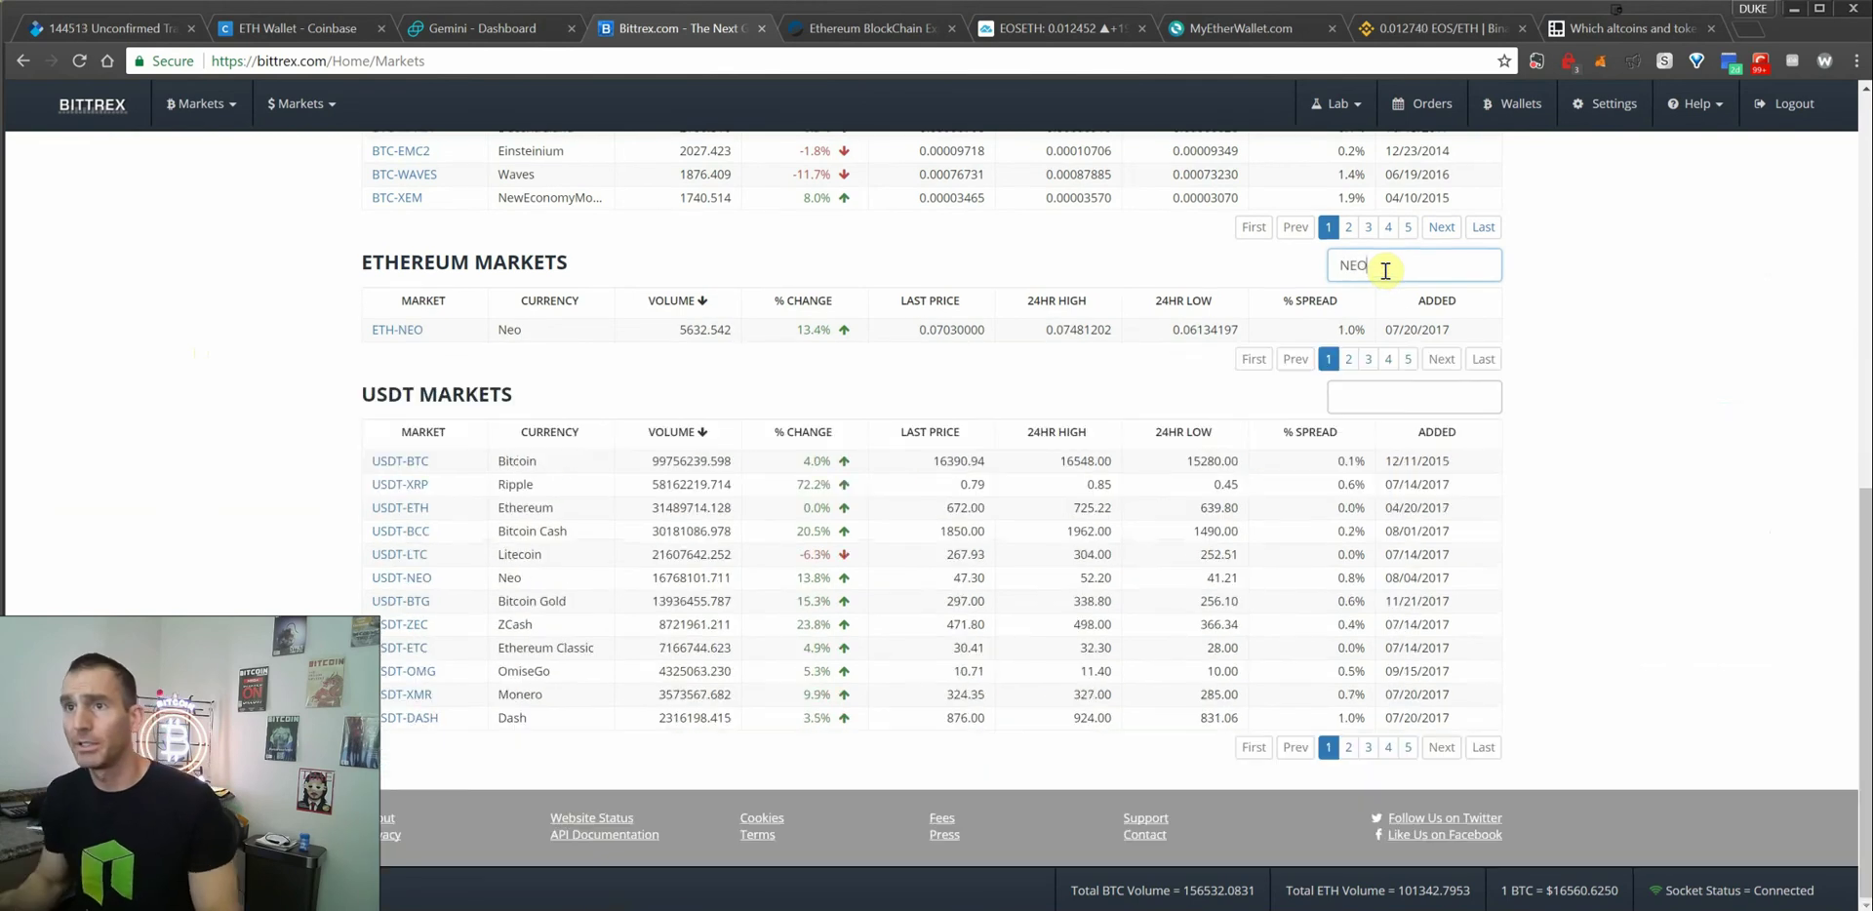
{"action": "left_click", "coordinate": [412, 334]}
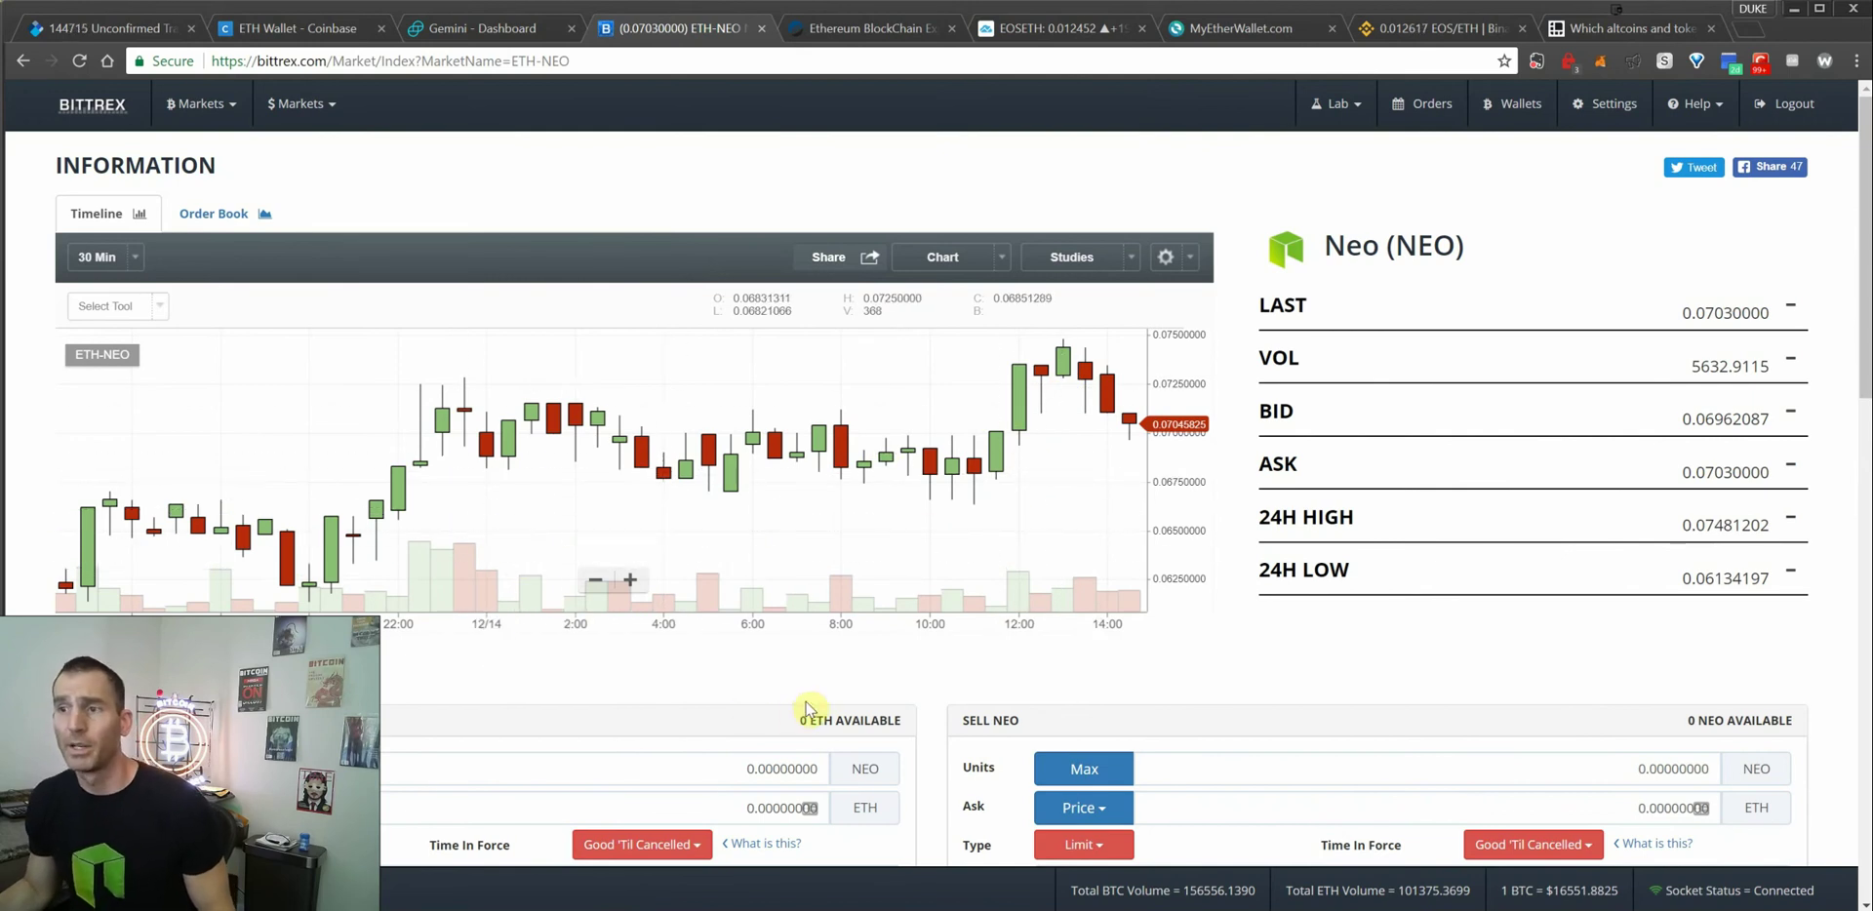
Fill the Buy NEO form with a 1 ETH total at the 0.069621 ETH top bid.
{"action": "scroll", "coordinate": [742, 741], "scroll_direction": "down", "scroll_amount": 2}
{"action": "scroll", "coordinate": [848, 741], "scroll_direction": "down", "scroll_amount": 2}
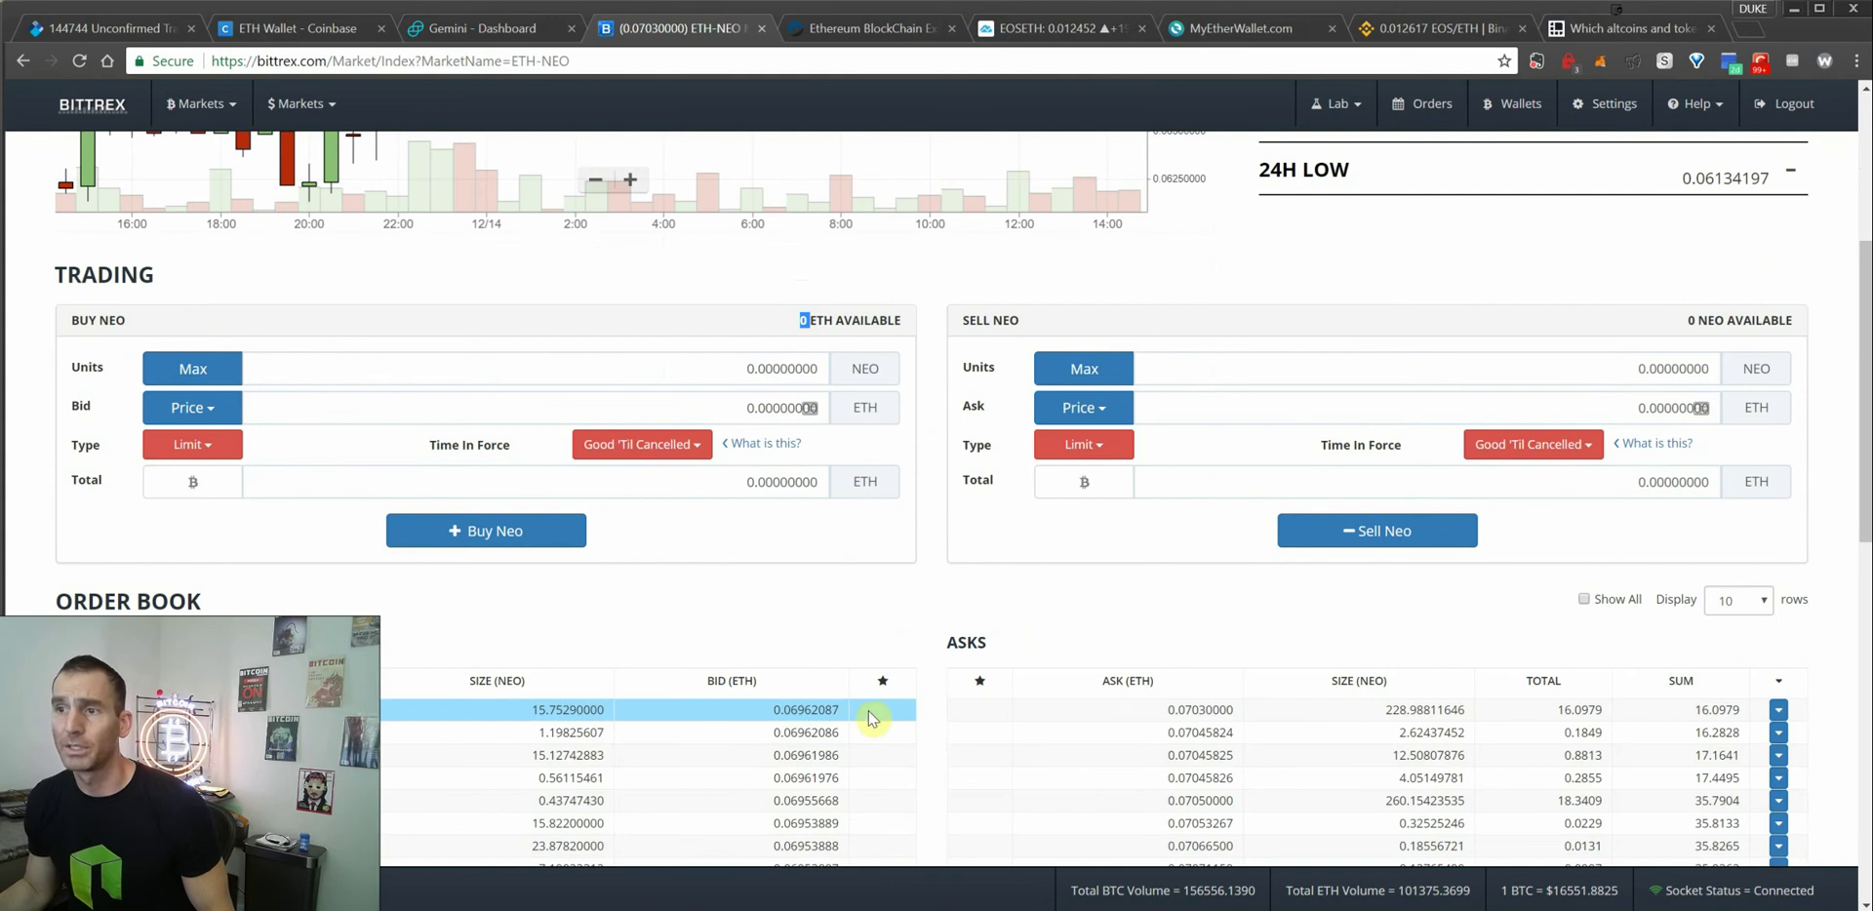
{"action": "scroll", "coordinate": [849, 673], "scroll_direction": "down", "scroll_amount": 1}
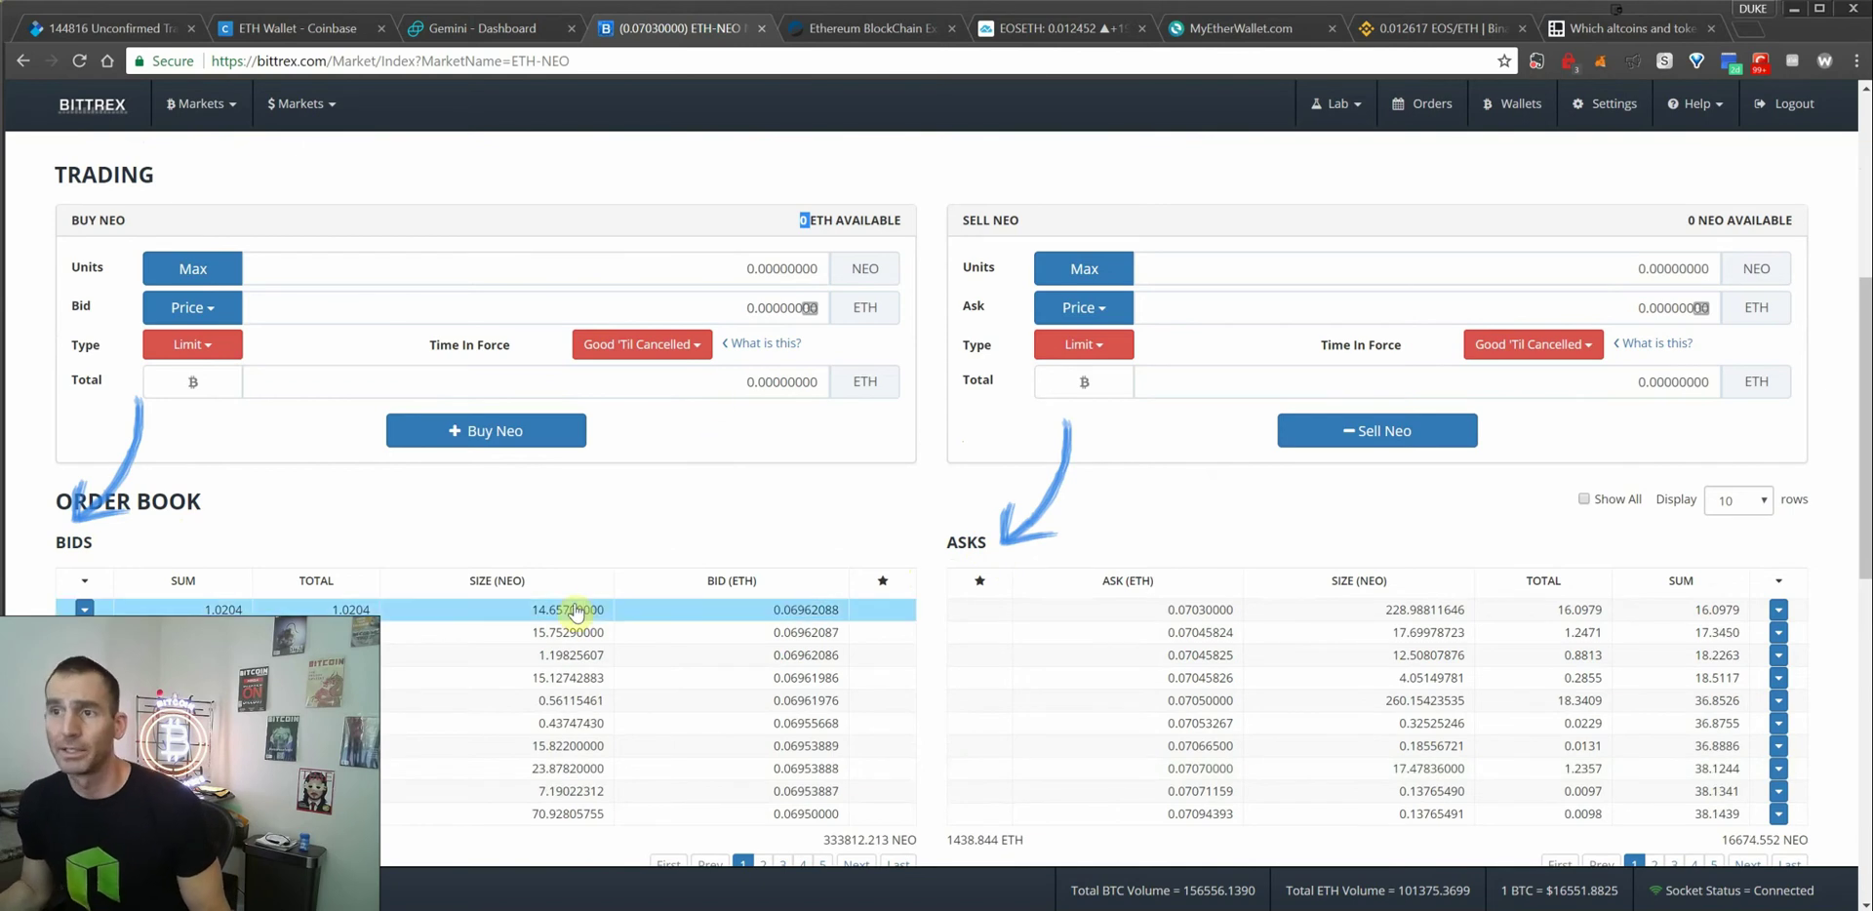
{"action": "left_click", "coordinate": [739, 386]}
{"action": "type", "text": "1"}
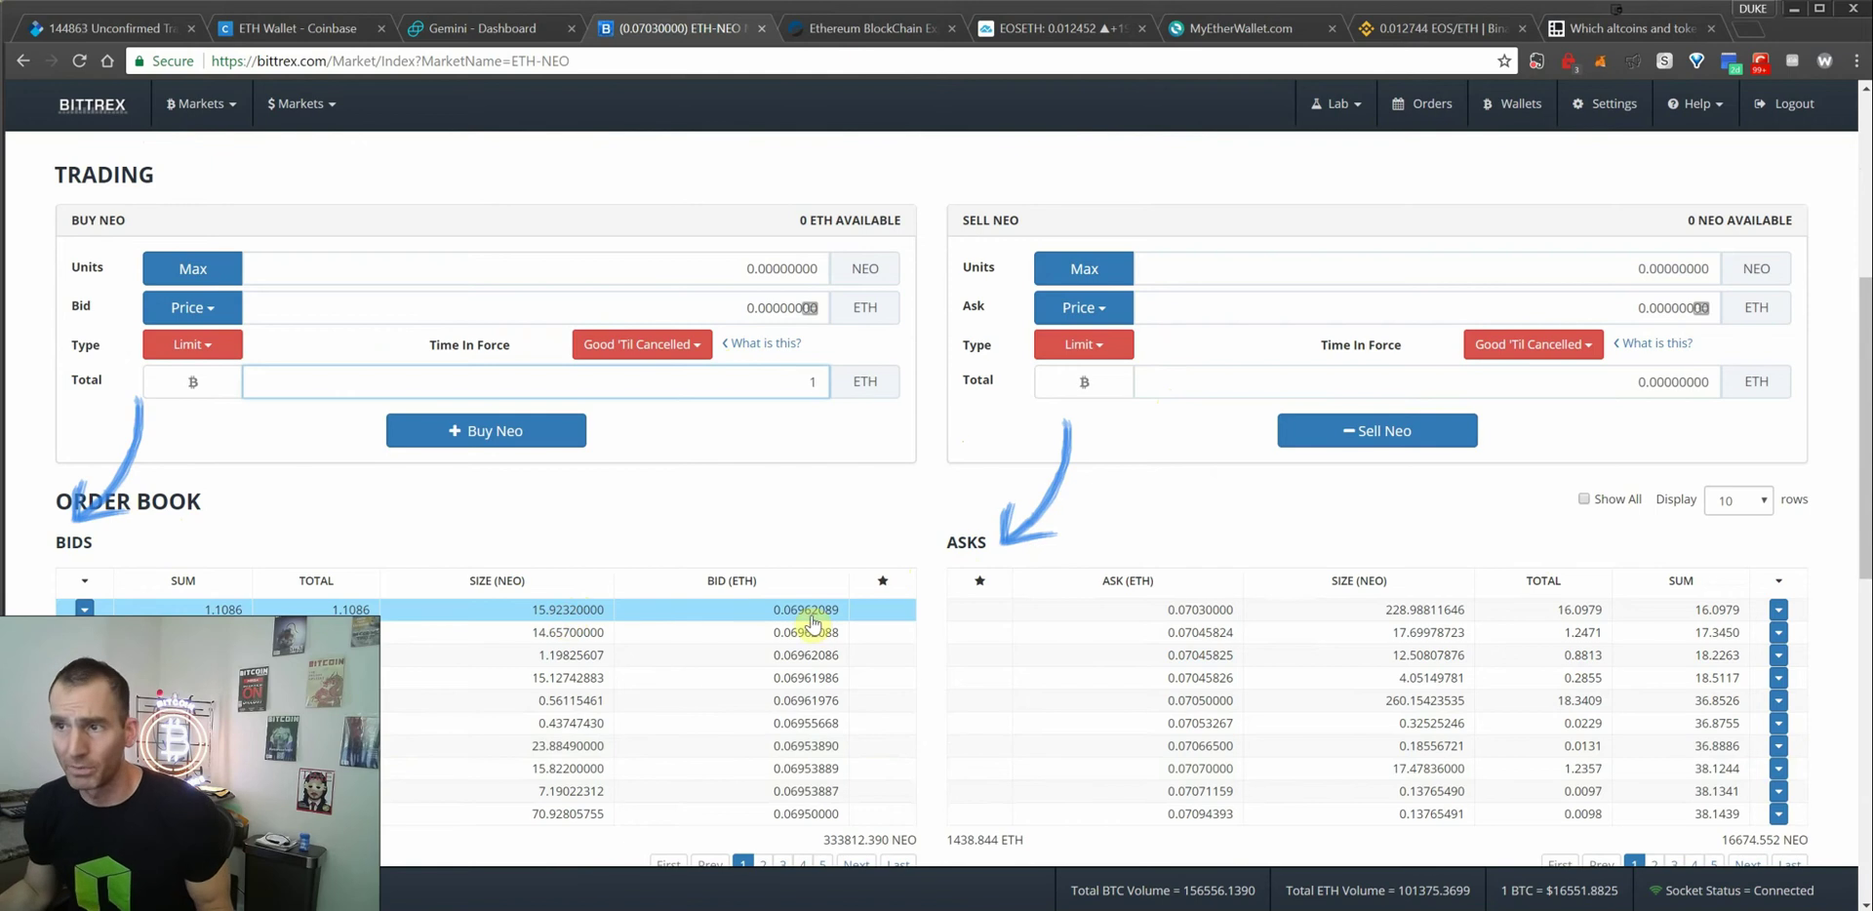
{"action": "left_click", "coordinate": [812, 612]}
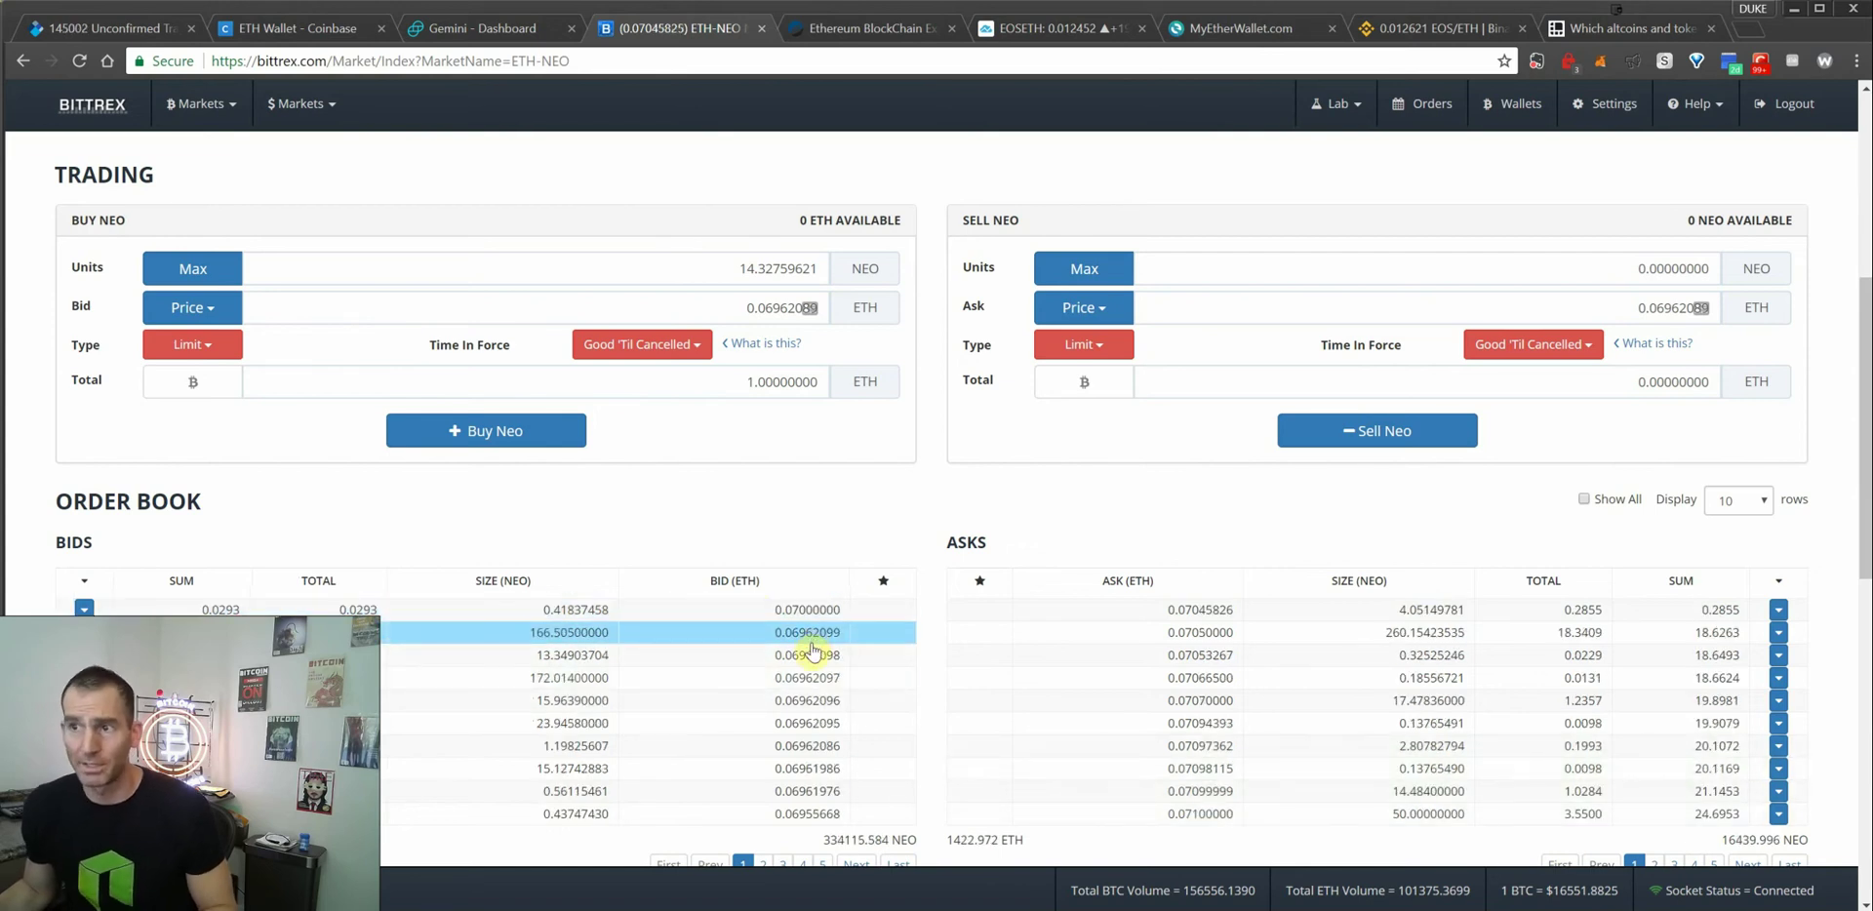
{"action": "left_click", "coordinate": [801, 640]}
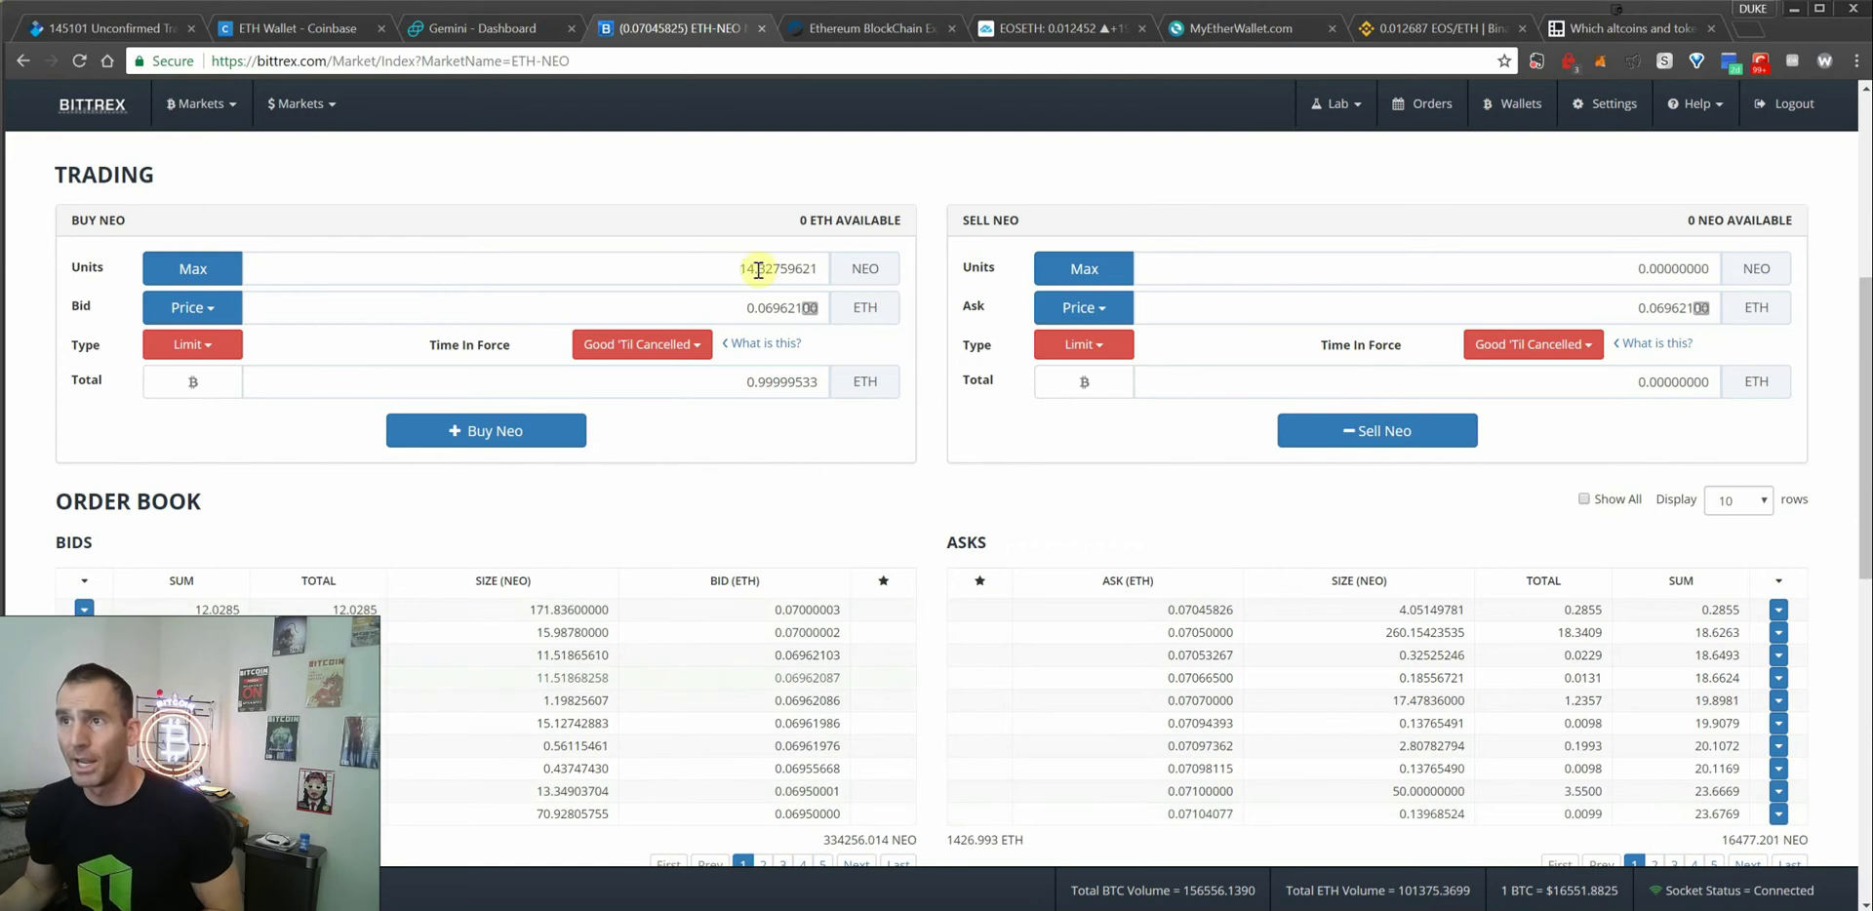
Change the buy units to 14.025 NEO, recalculating the total to 0.97887561 ETH.
{"action": "left_click_drag", "start_coordinate": [762, 270], "coordinate": [1054, 293]}
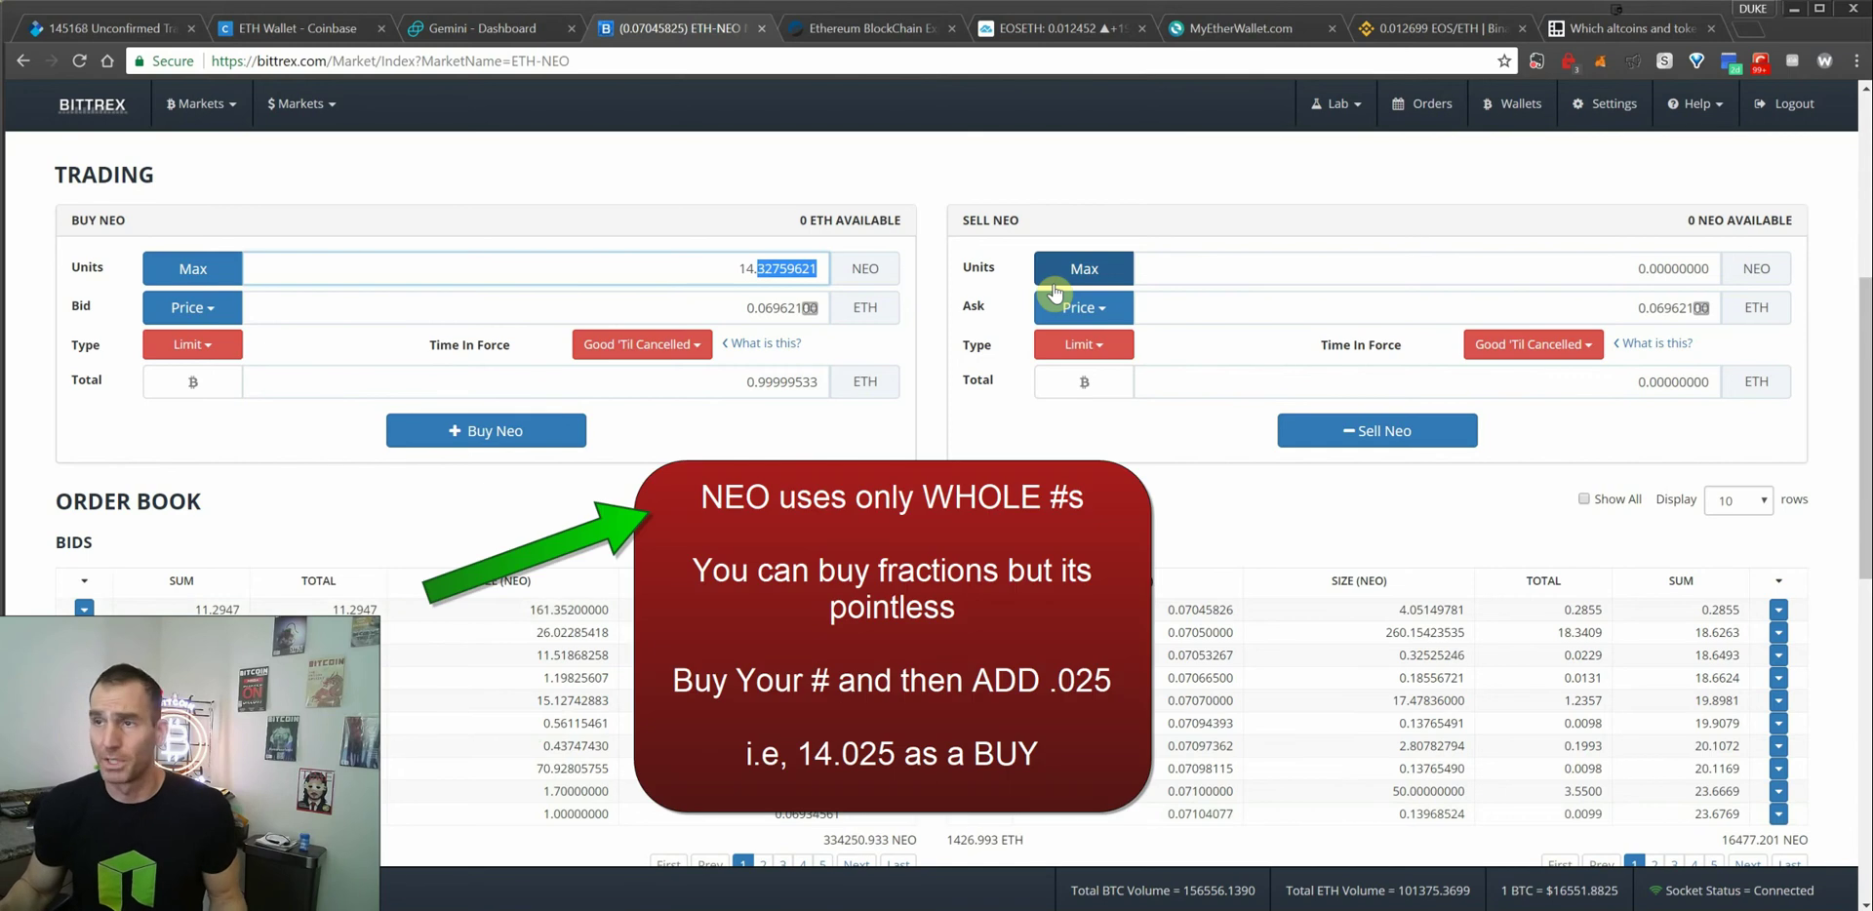
{"action": "type", "text": "025"}
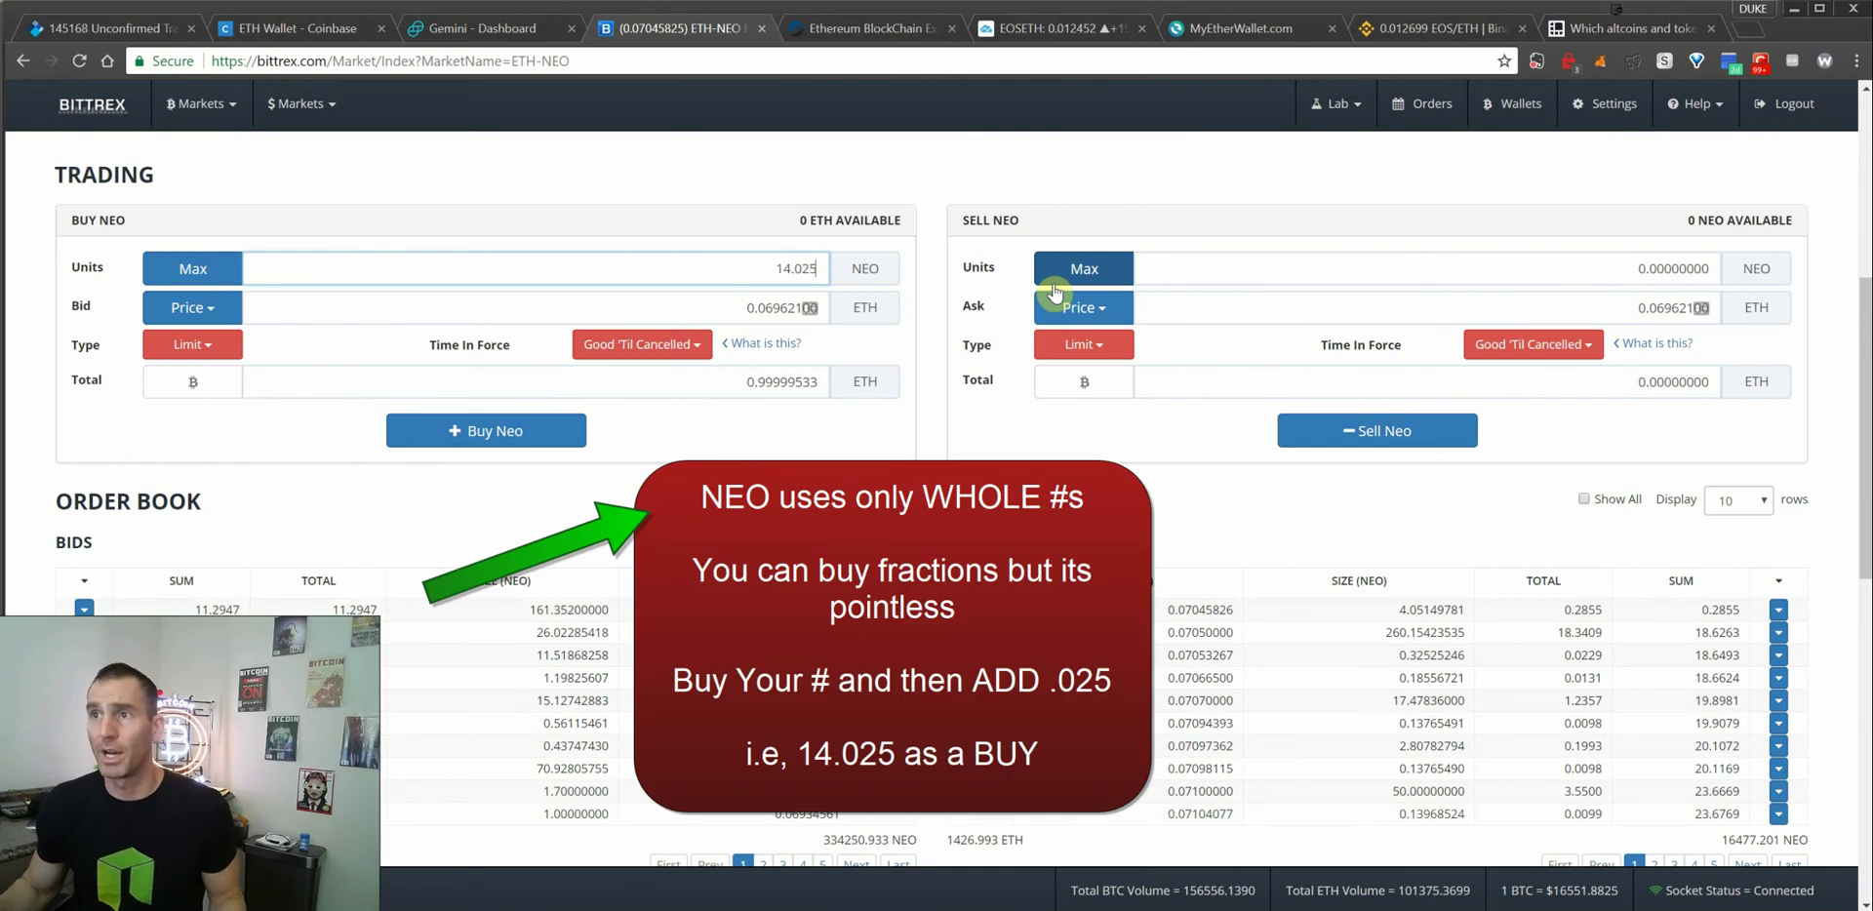
{"action": "left_click", "coordinate": [741, 385]}
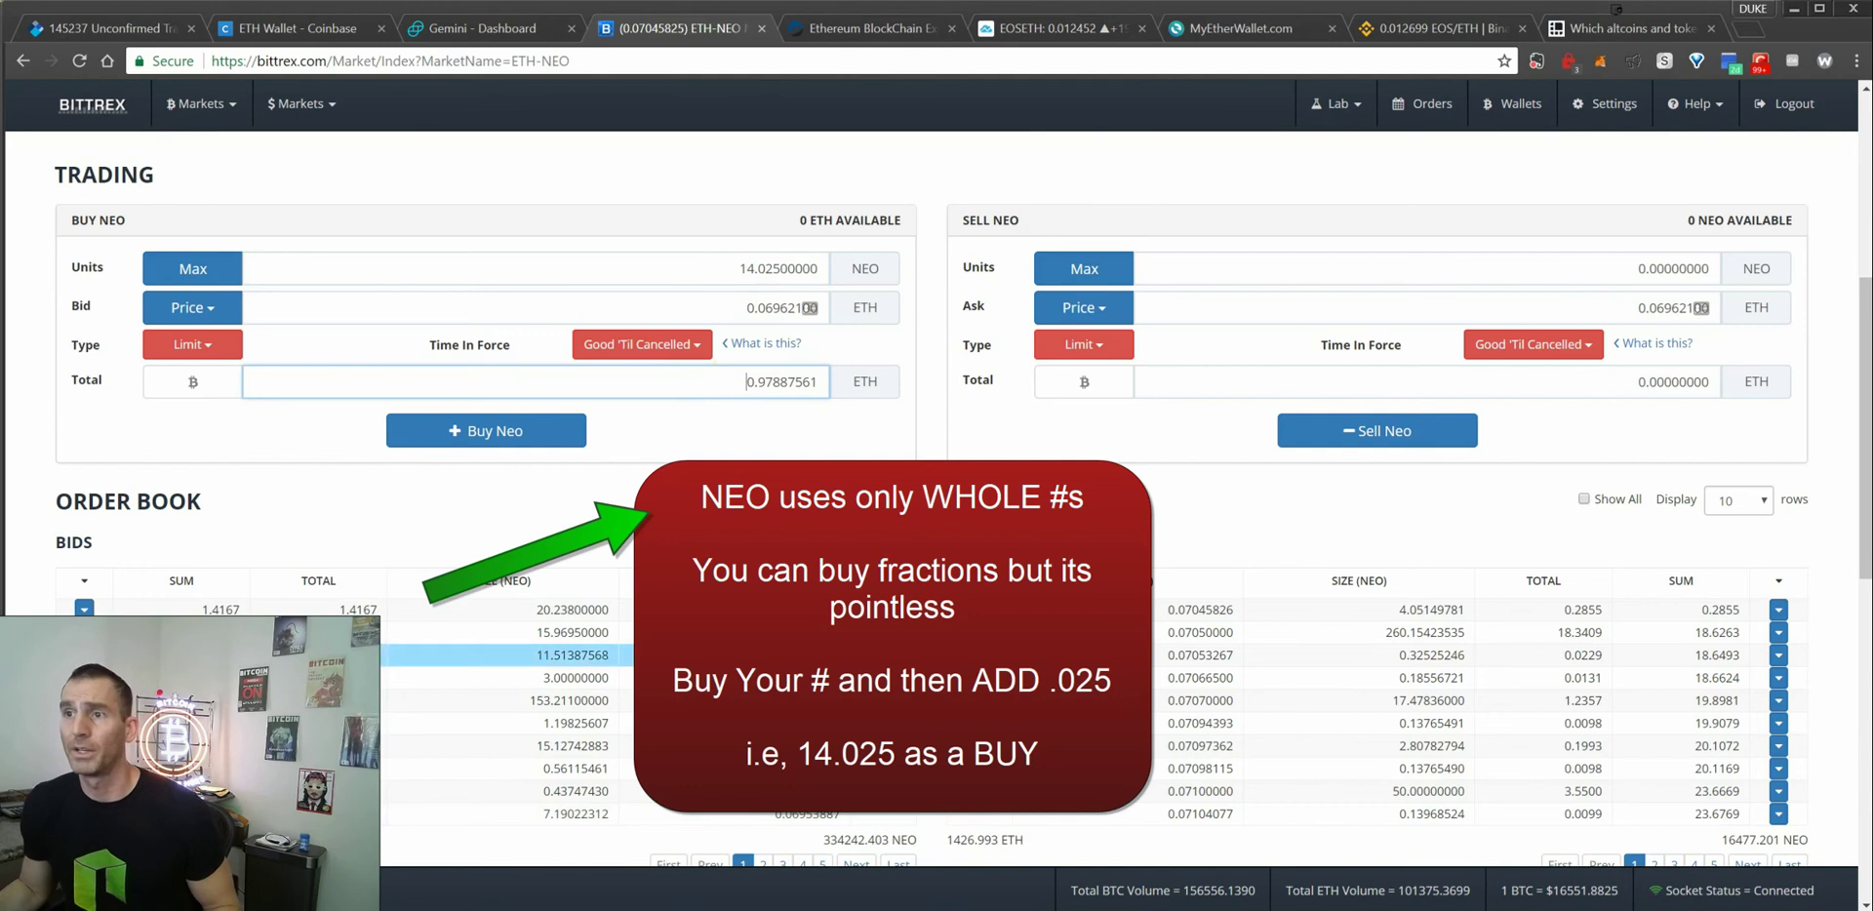
{"action": "scroll", "coordinate": [948, 485], "scroll_direction": "up", "scroll_amount": 3}
{"action": "scroll", "coordinate": [948, 485], "scroll_direction": "up", "scroll_amount": 2}
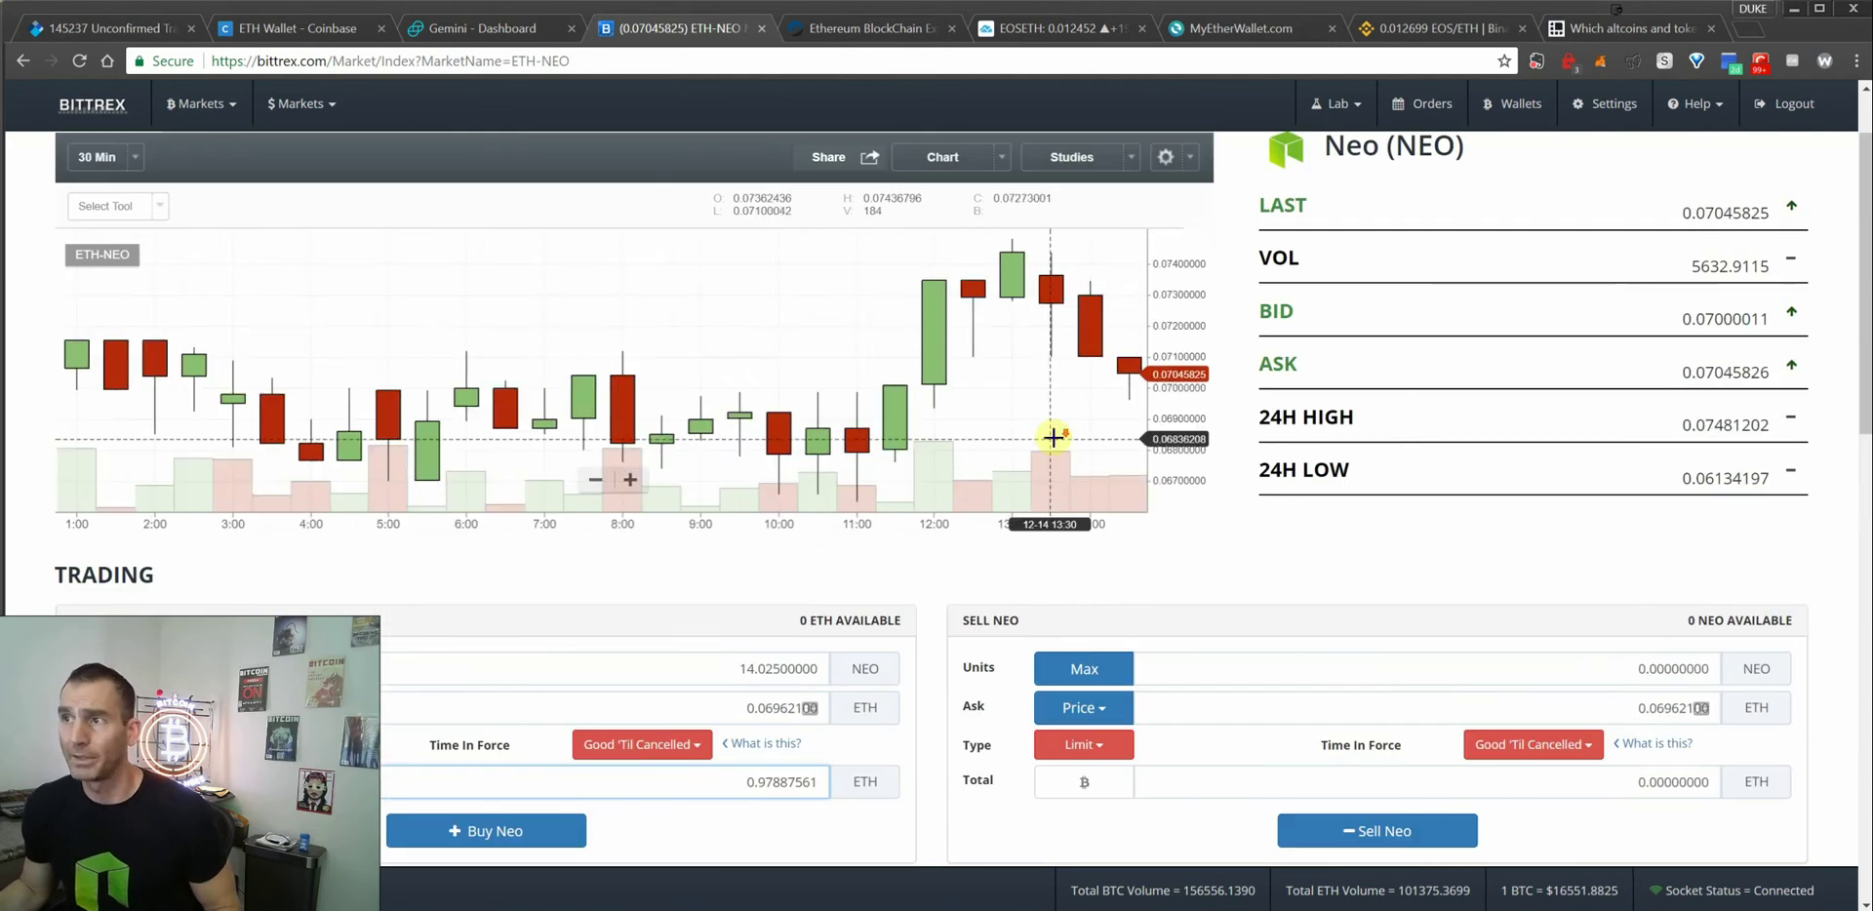
{"action": "left_click", "coordinate": [1508, 106]}
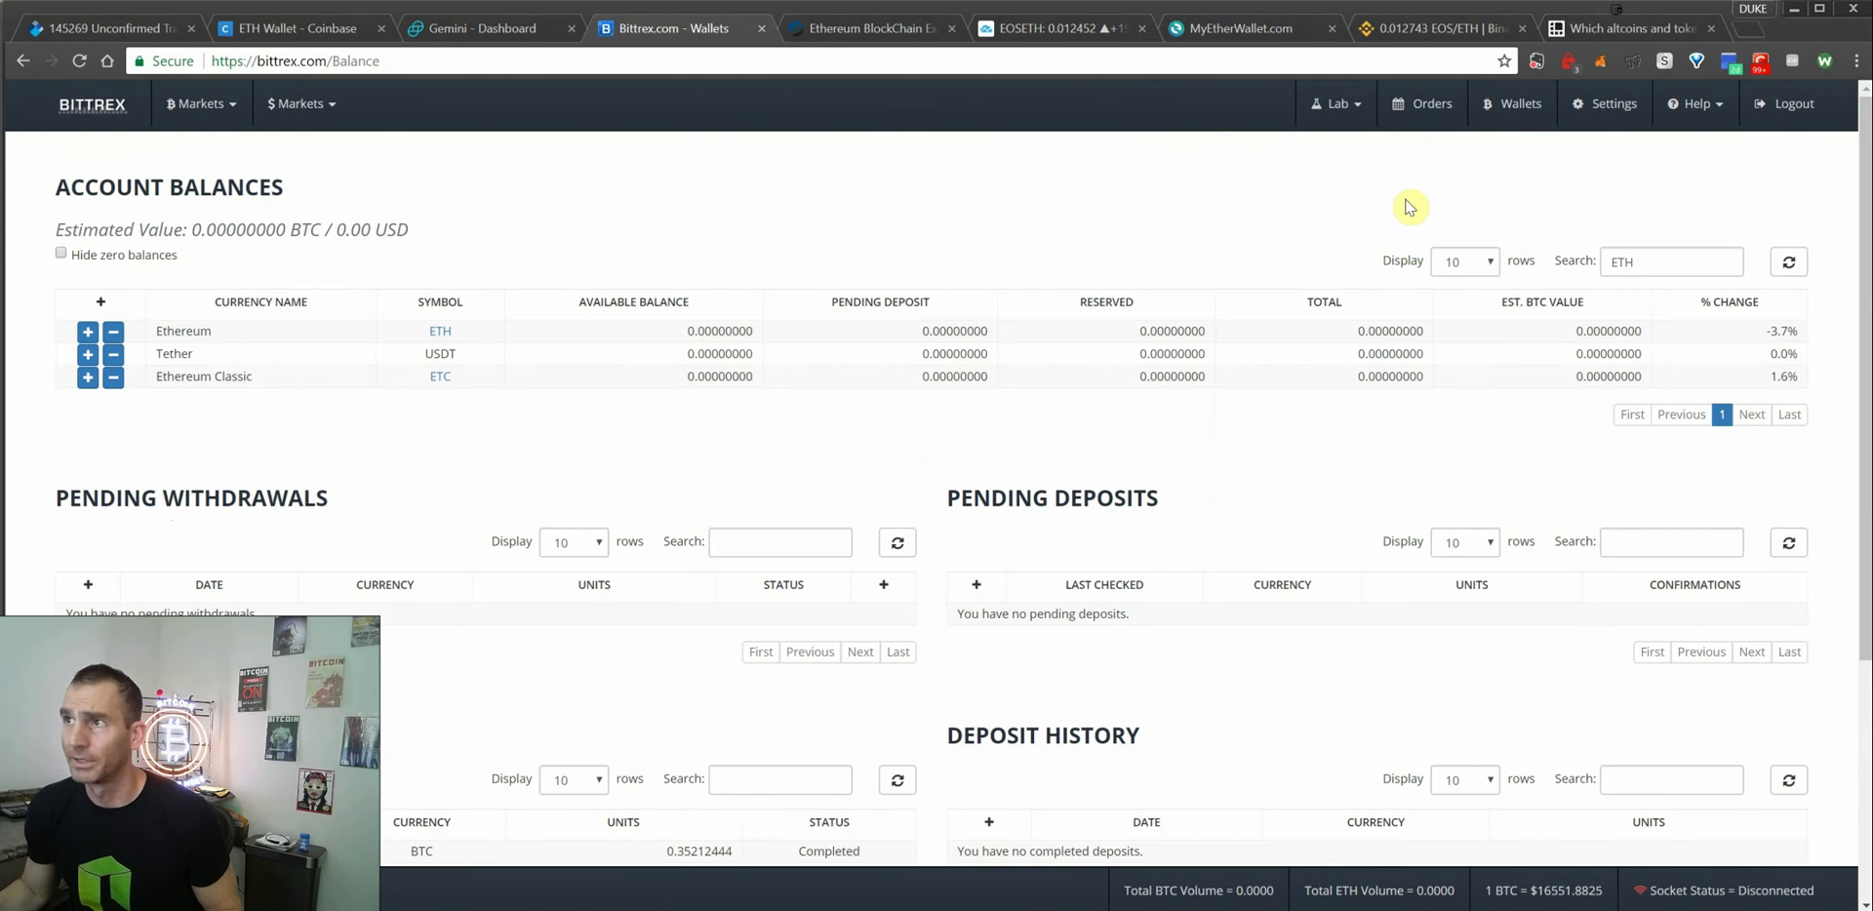
{"action": "key", "text": "alt+Left"}
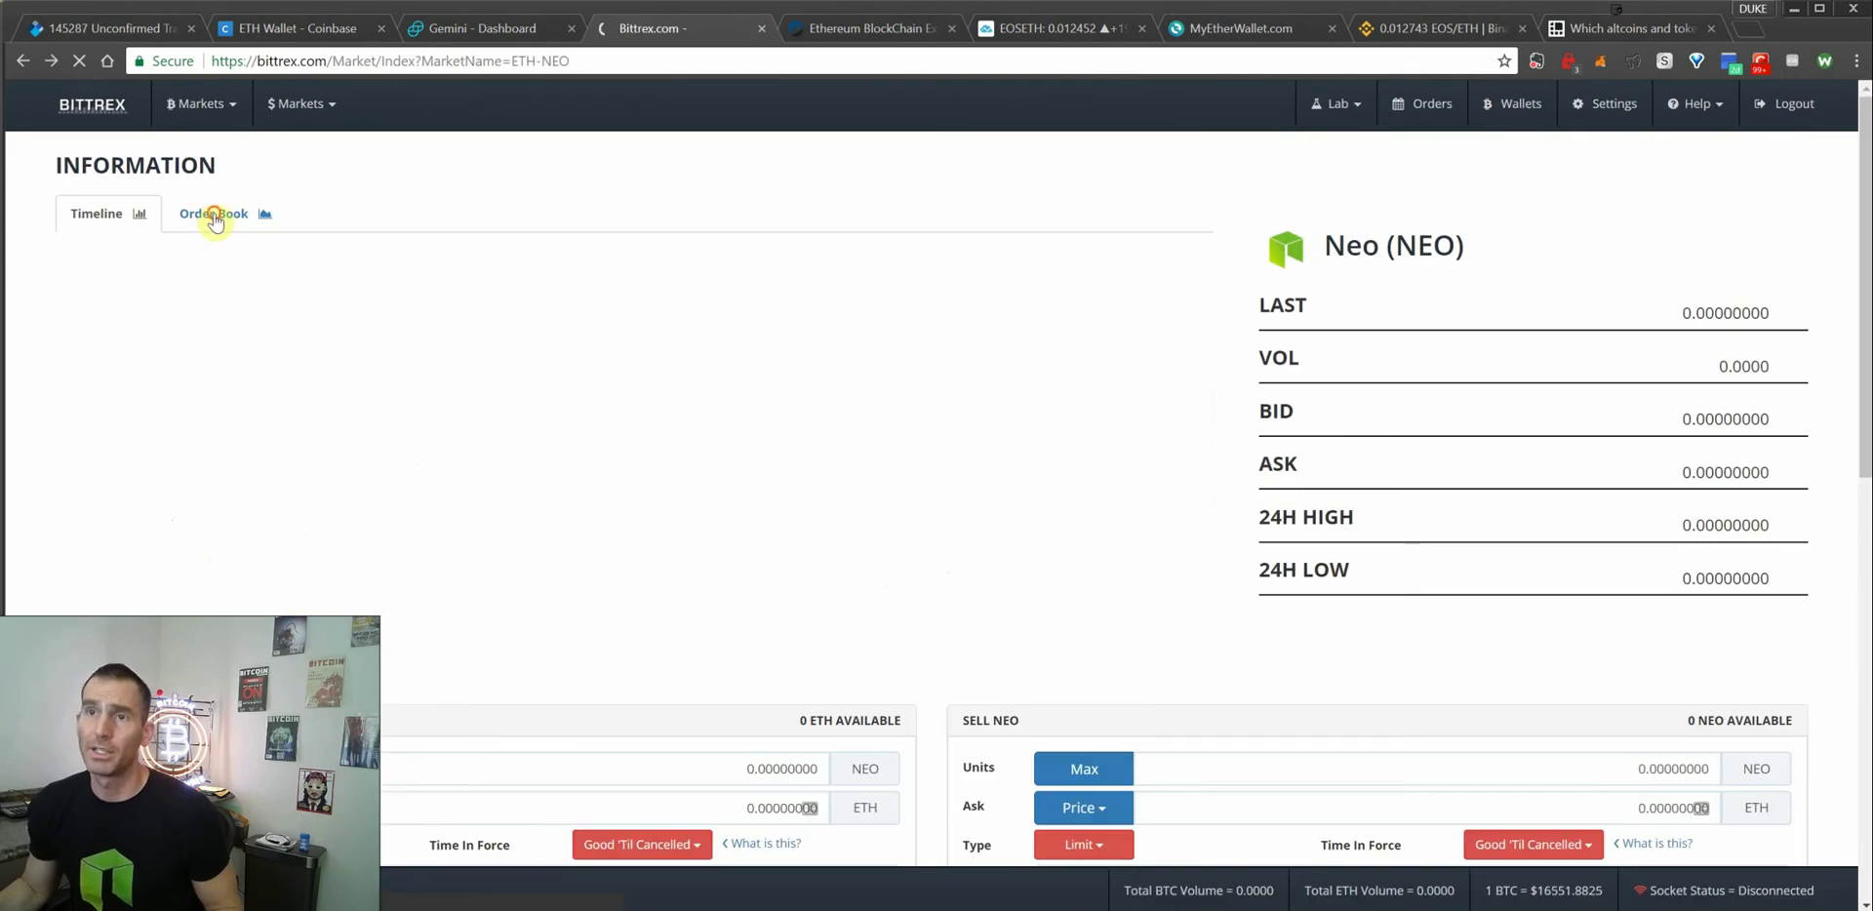
{"action": "left_click", "coordinate": [214, 217]}
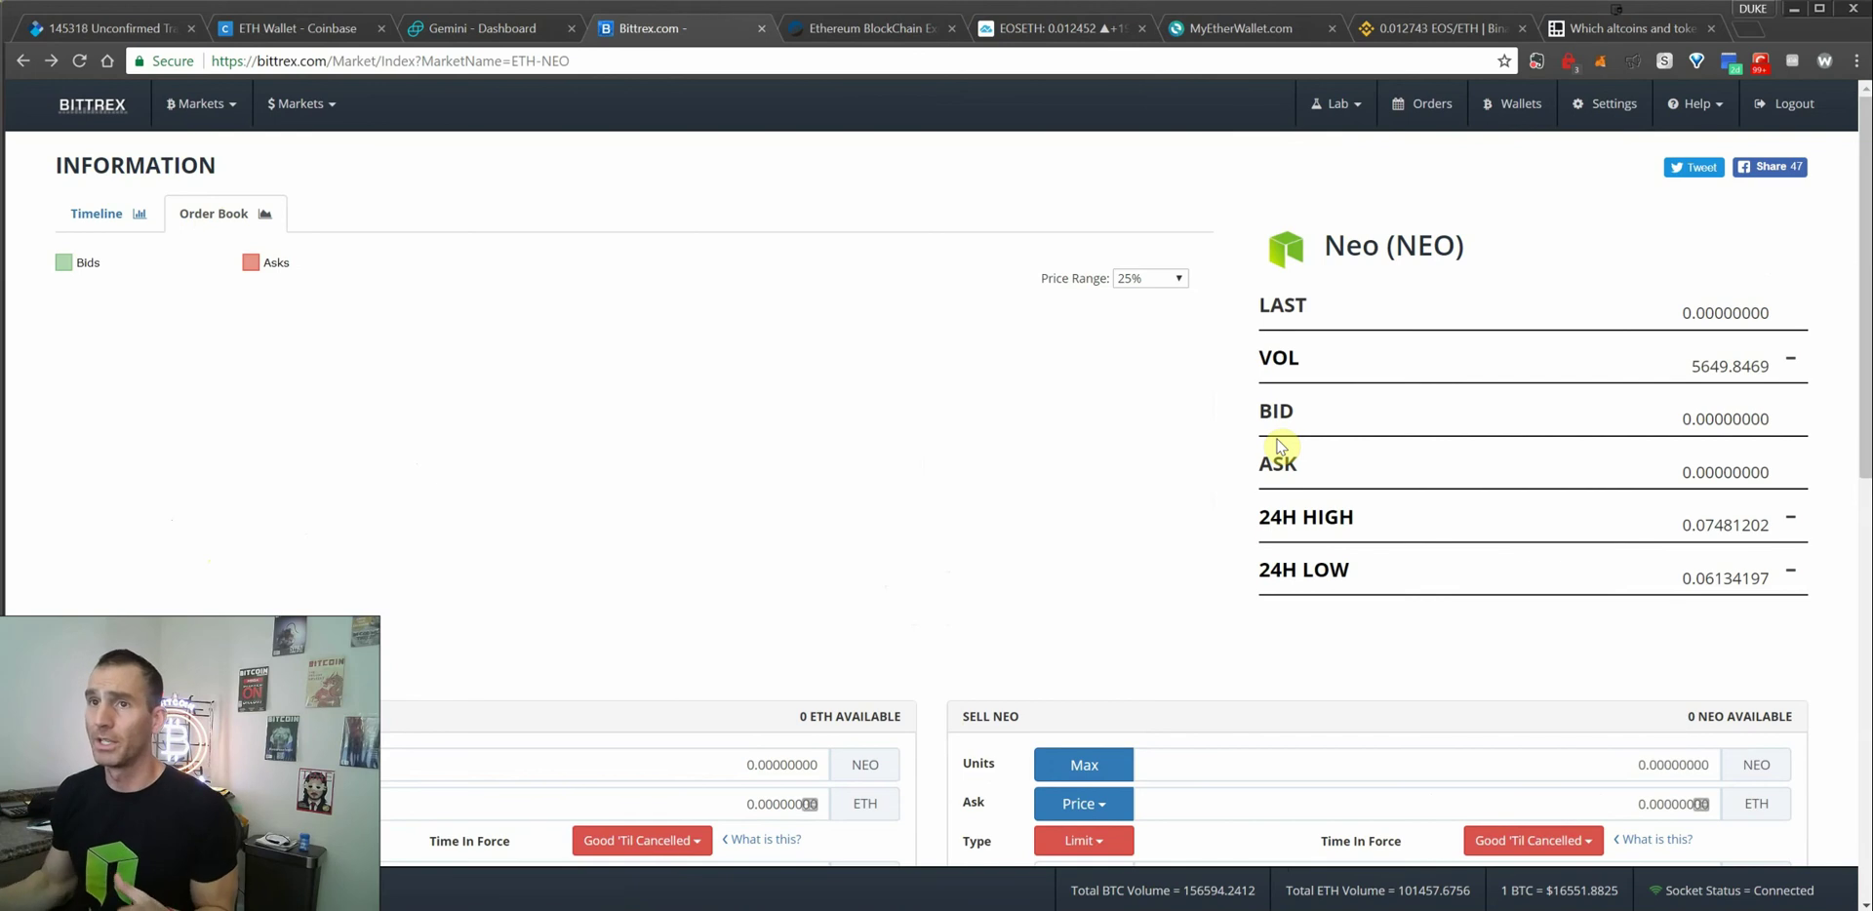
{"action": "left_click", "coordinate": [111, 215]}
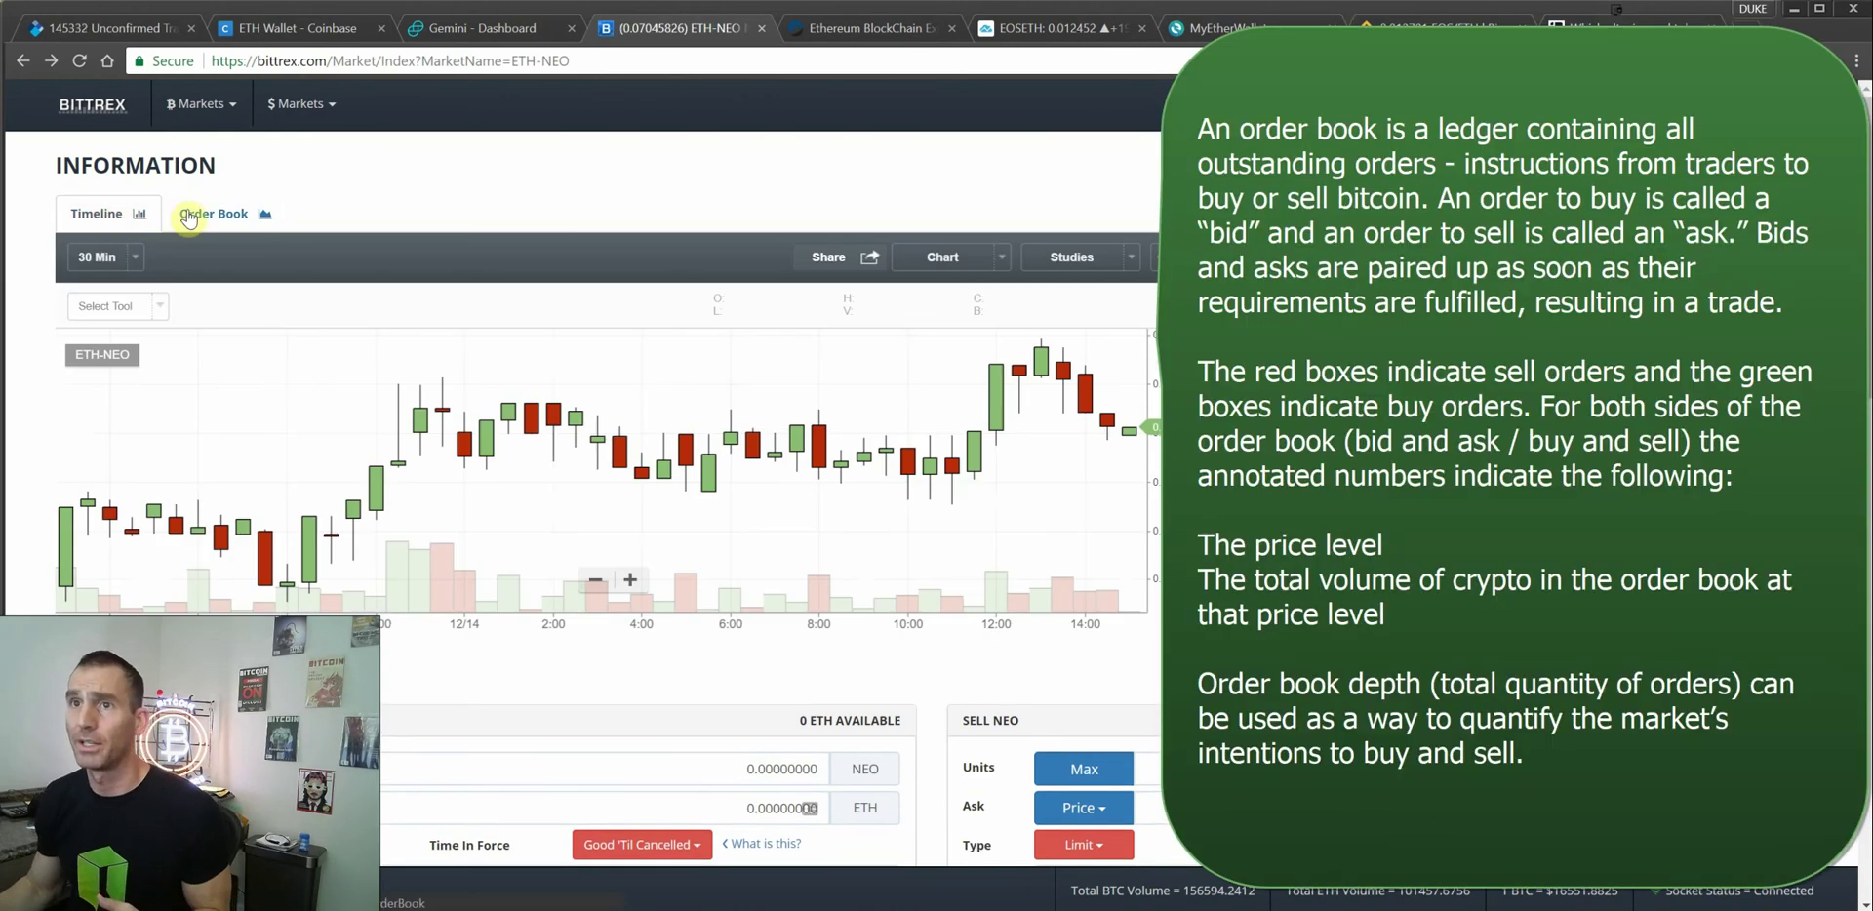
{"action": "left_click", "coordinate": [197, 216]}
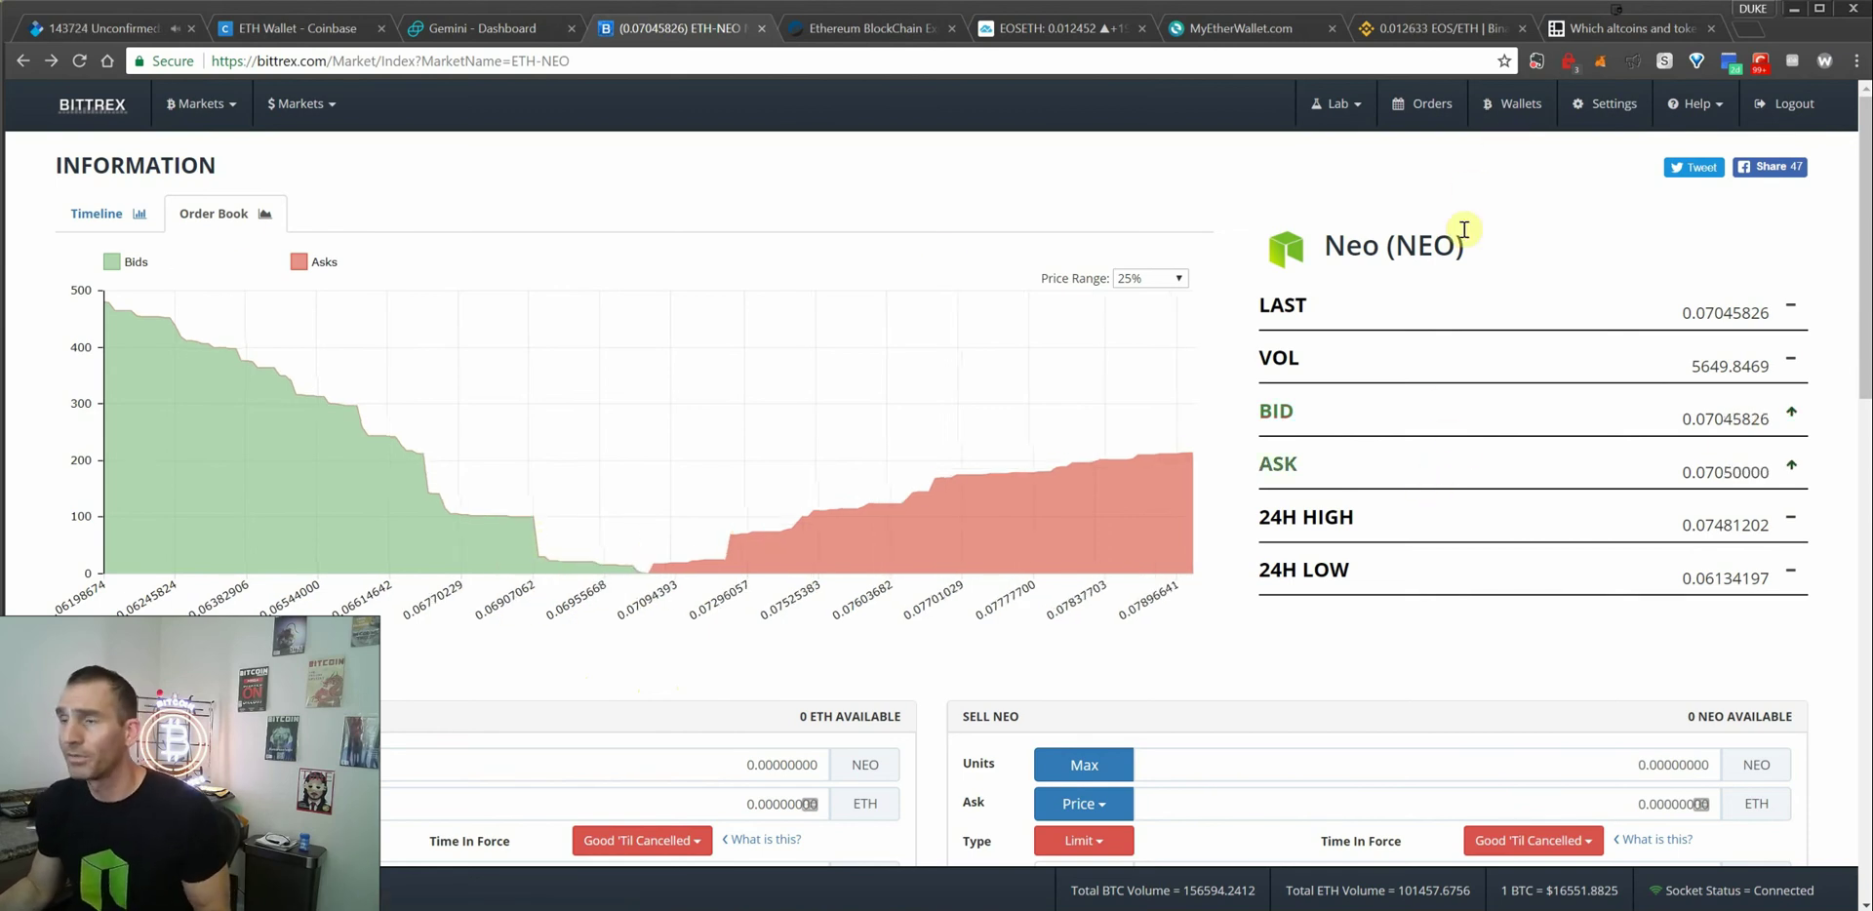
Close the unconfirmed-transactions tab, filter balances to NEO, and open Neo's withdrawal dialog.
{"action": "left_click", "coordinate": [190, 29]}
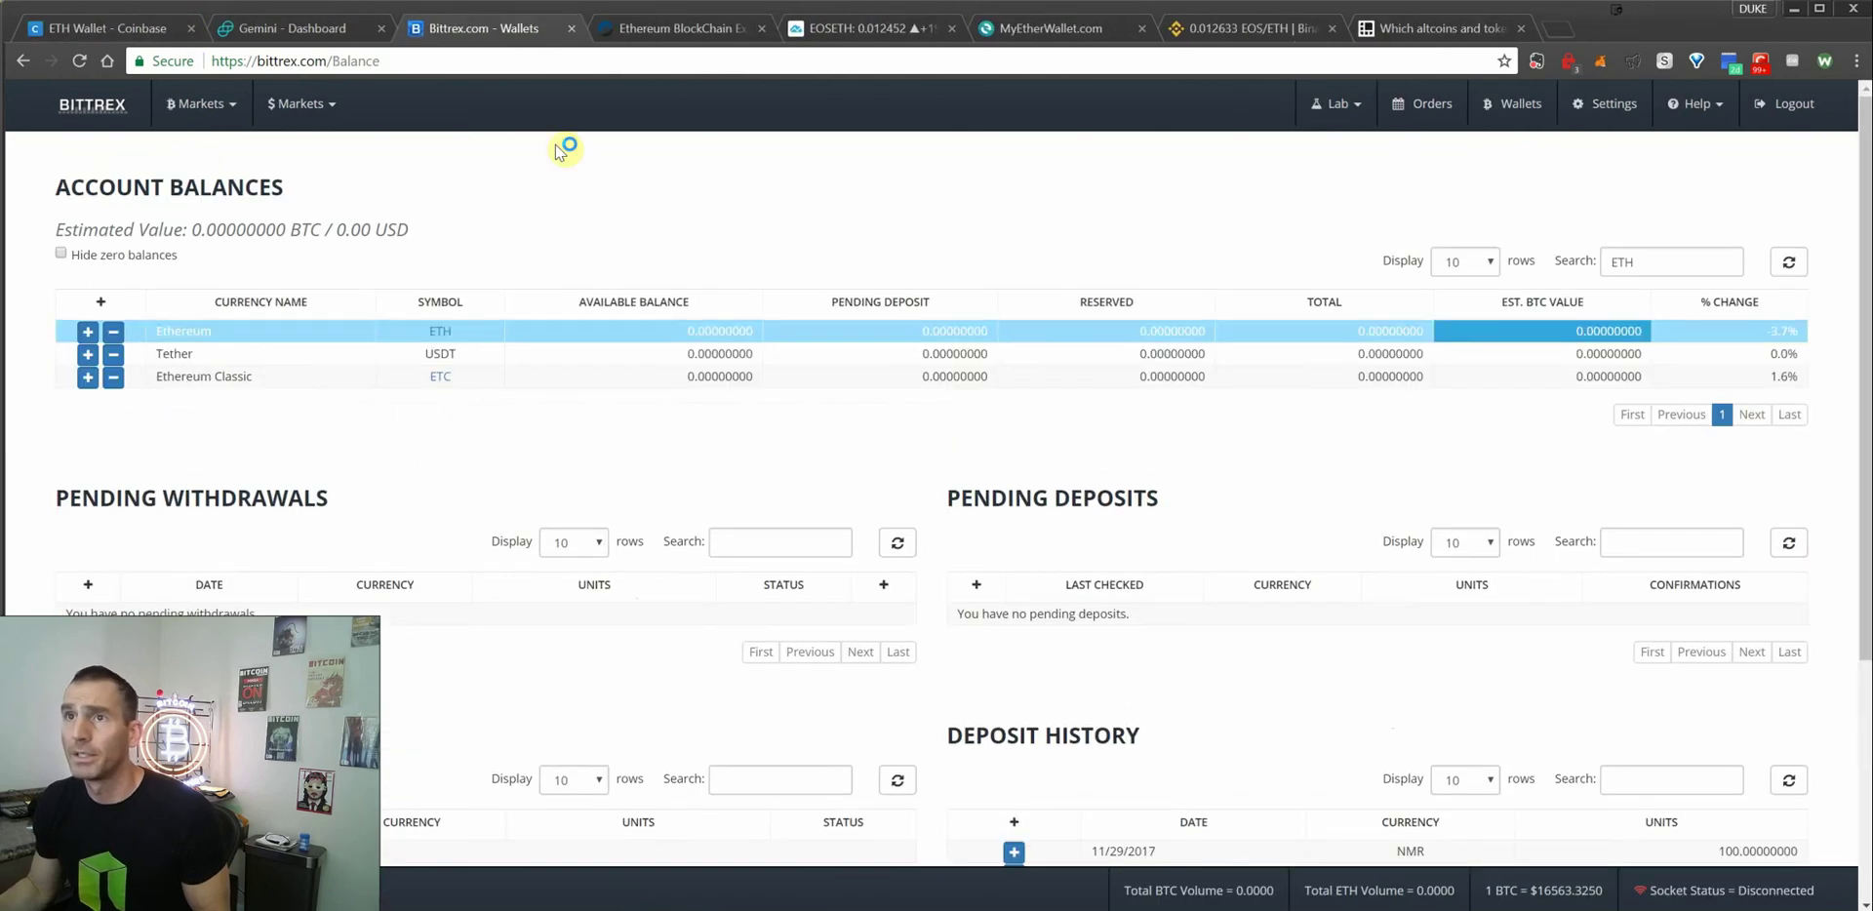
{"action": "double_click", "coordinate": [1655, 255]}
{"action": "type", "text": "NEO"}
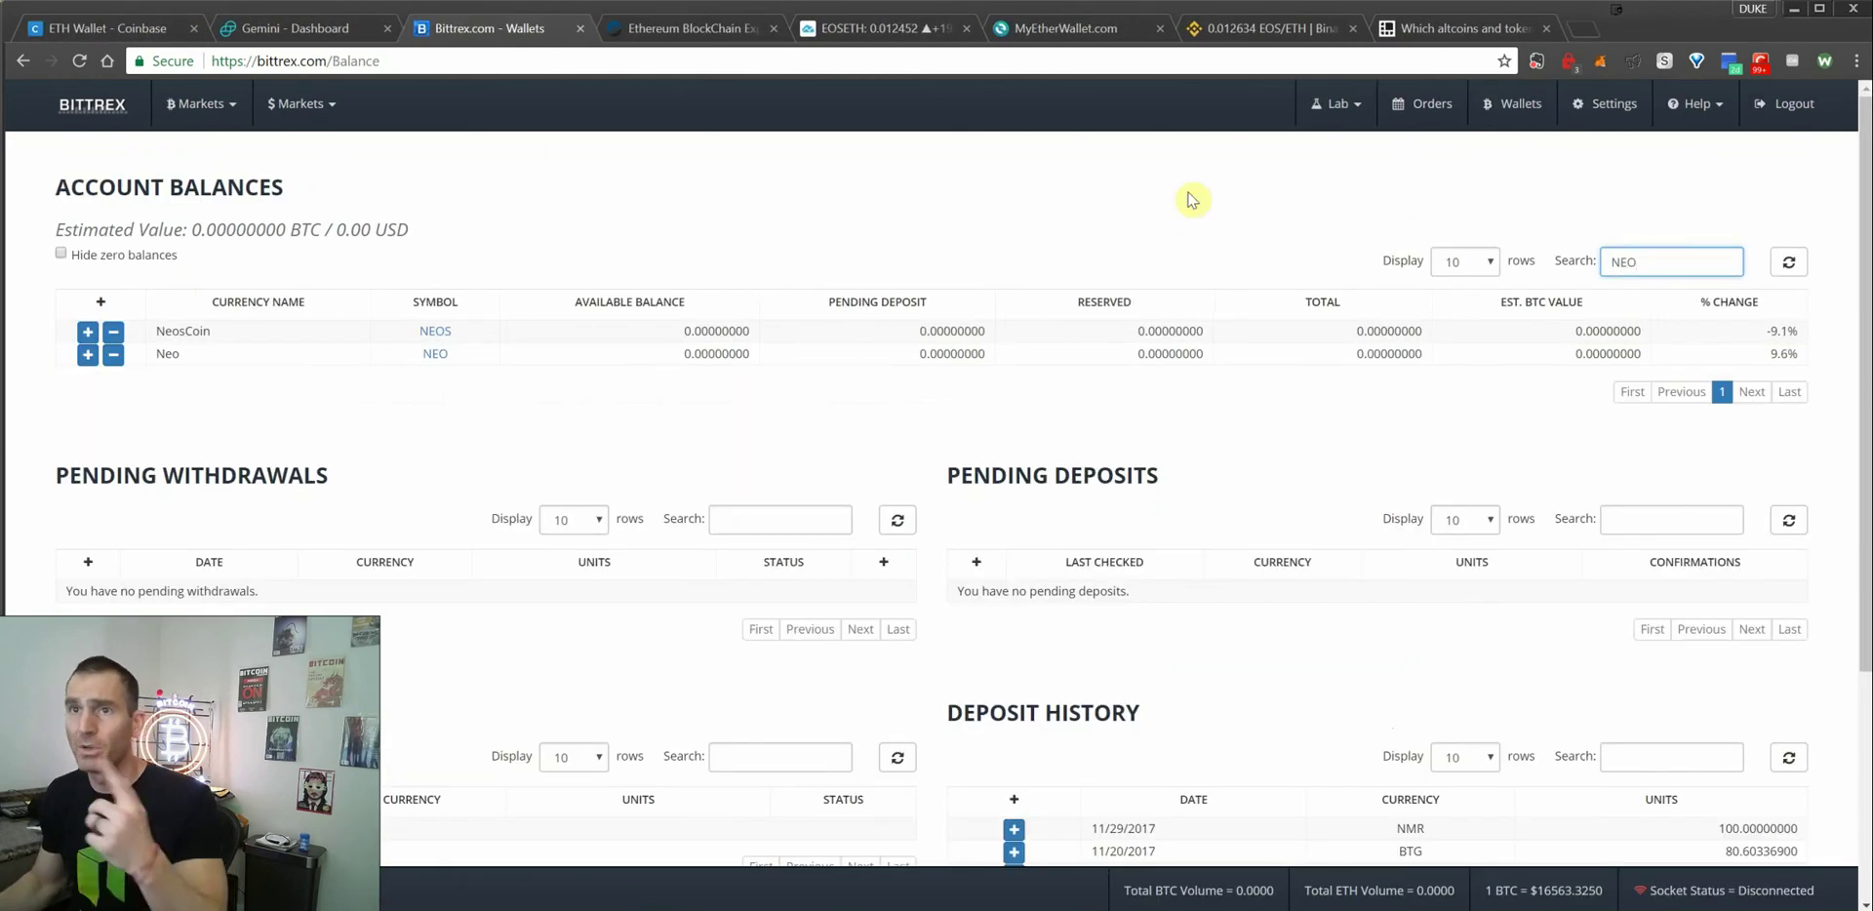
{"action": "double_click", "coordinate": [84, 255]}
{"action": "left_click", "coordinate": [370, 360]}
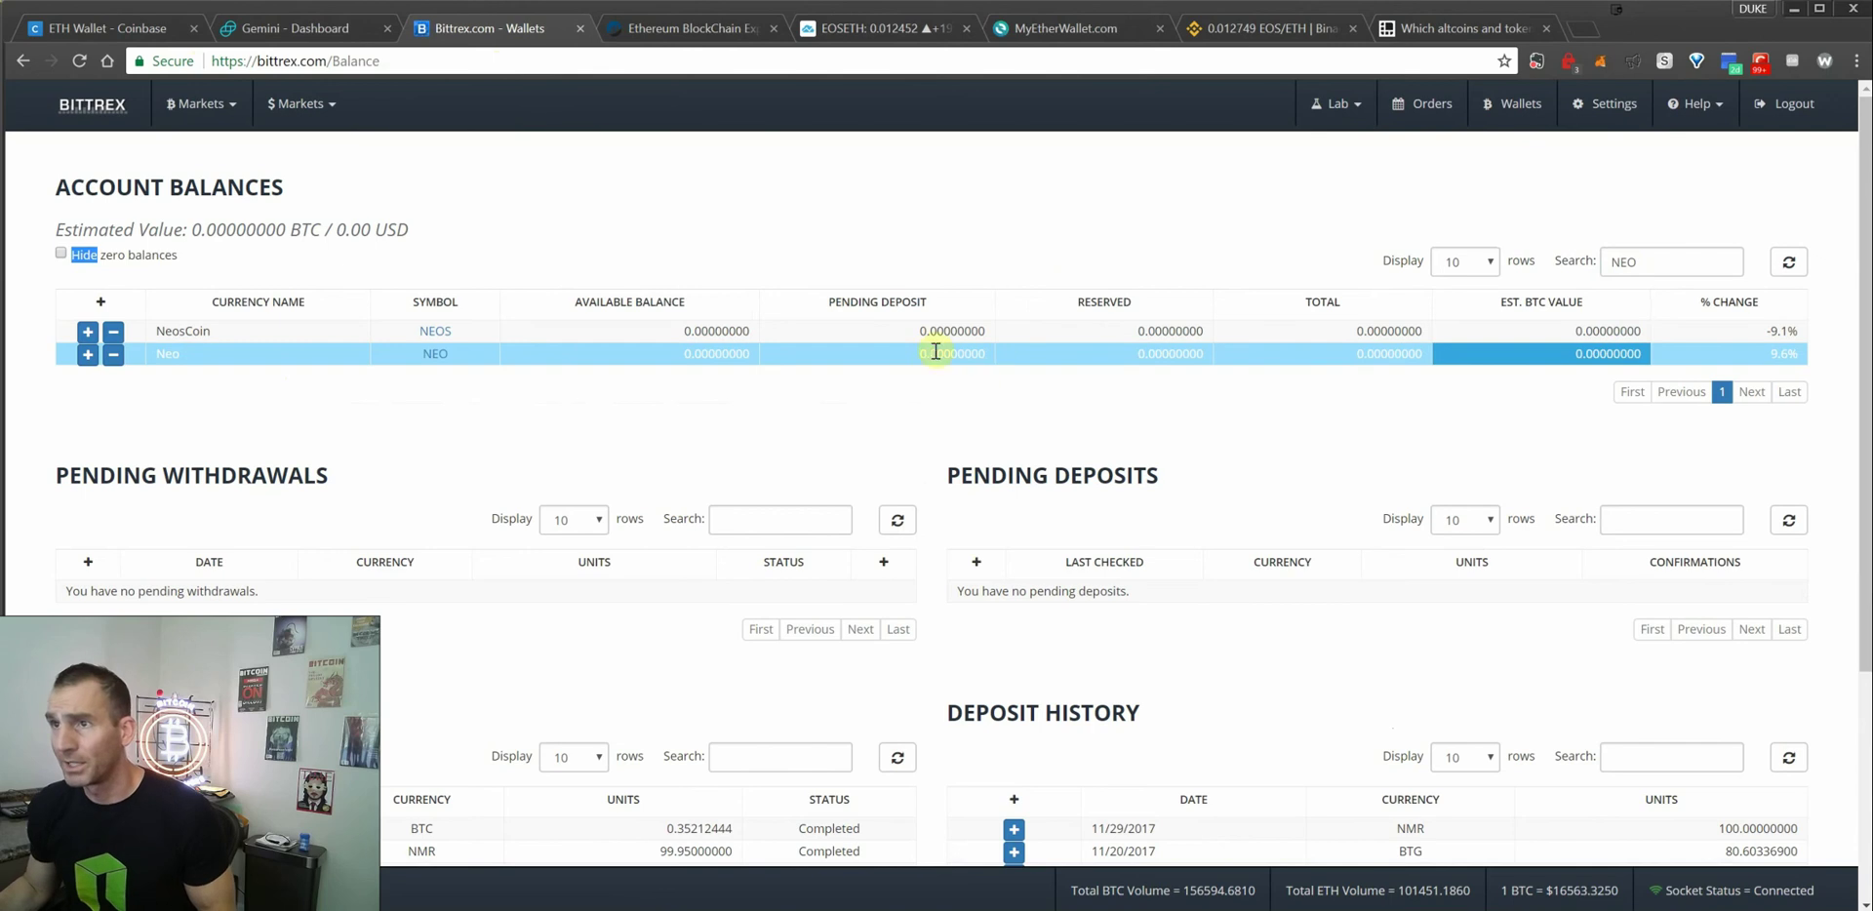
{"action": "left_click_drag", "start_coordinate": [687, 354], "coordinate": [793, 363]}
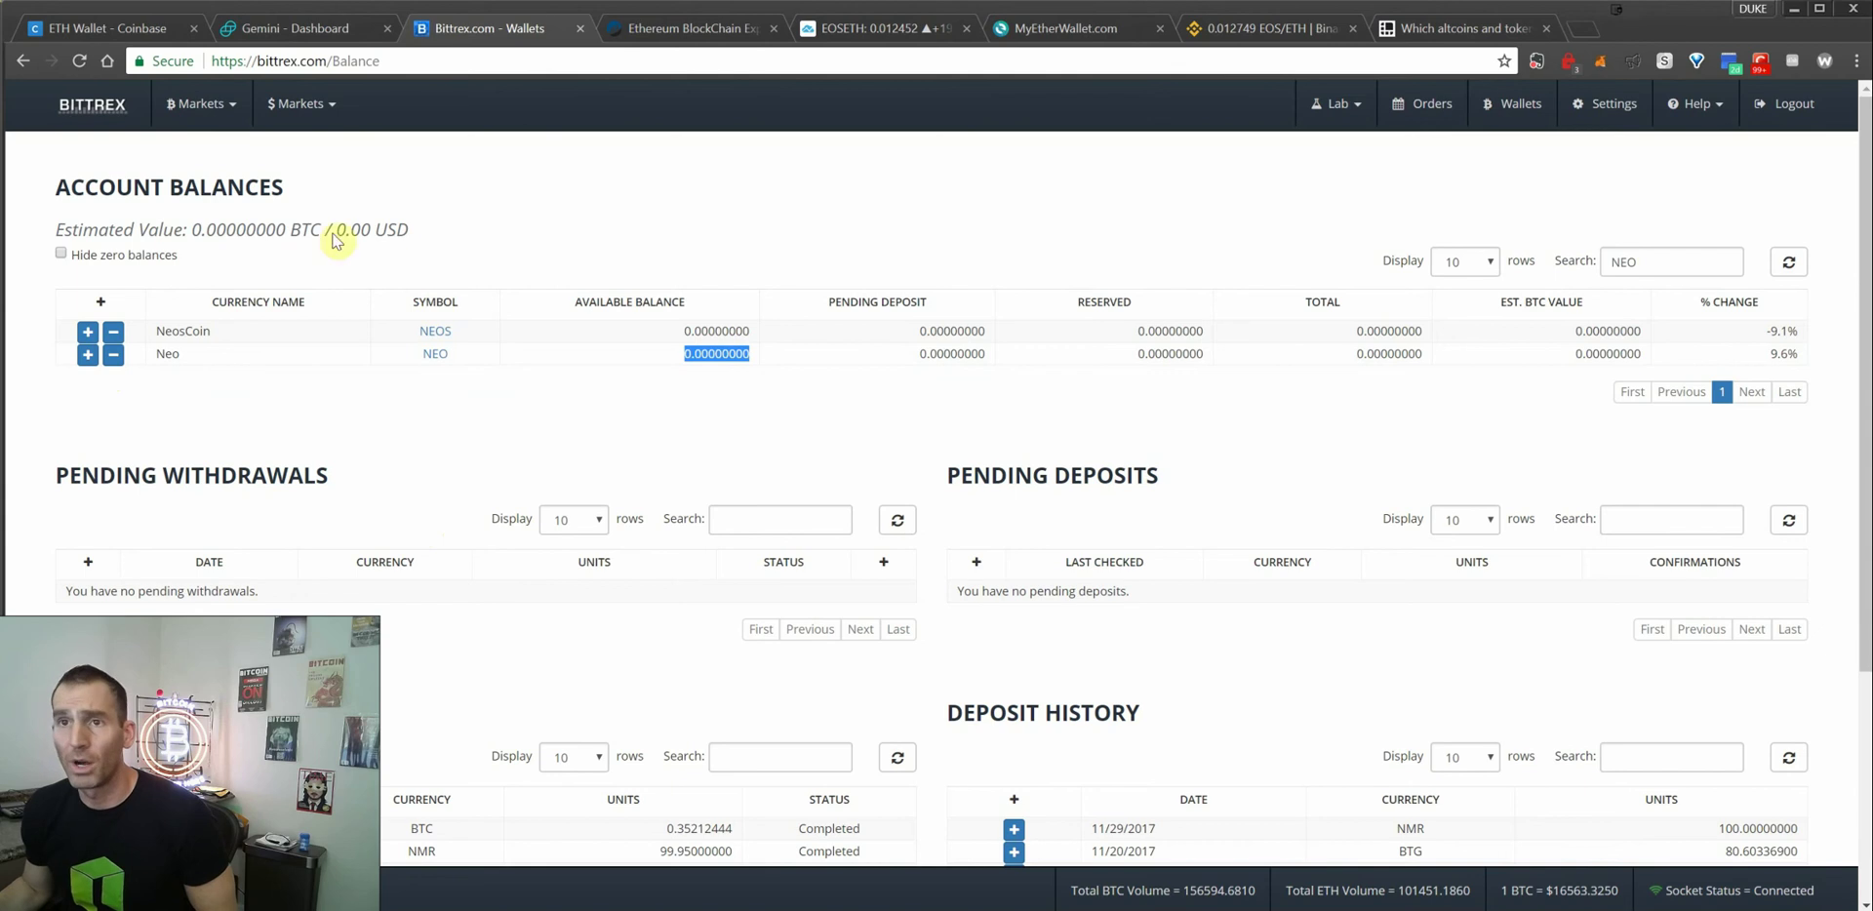
{"action": "left_click", "coordinate": [113, 357]}
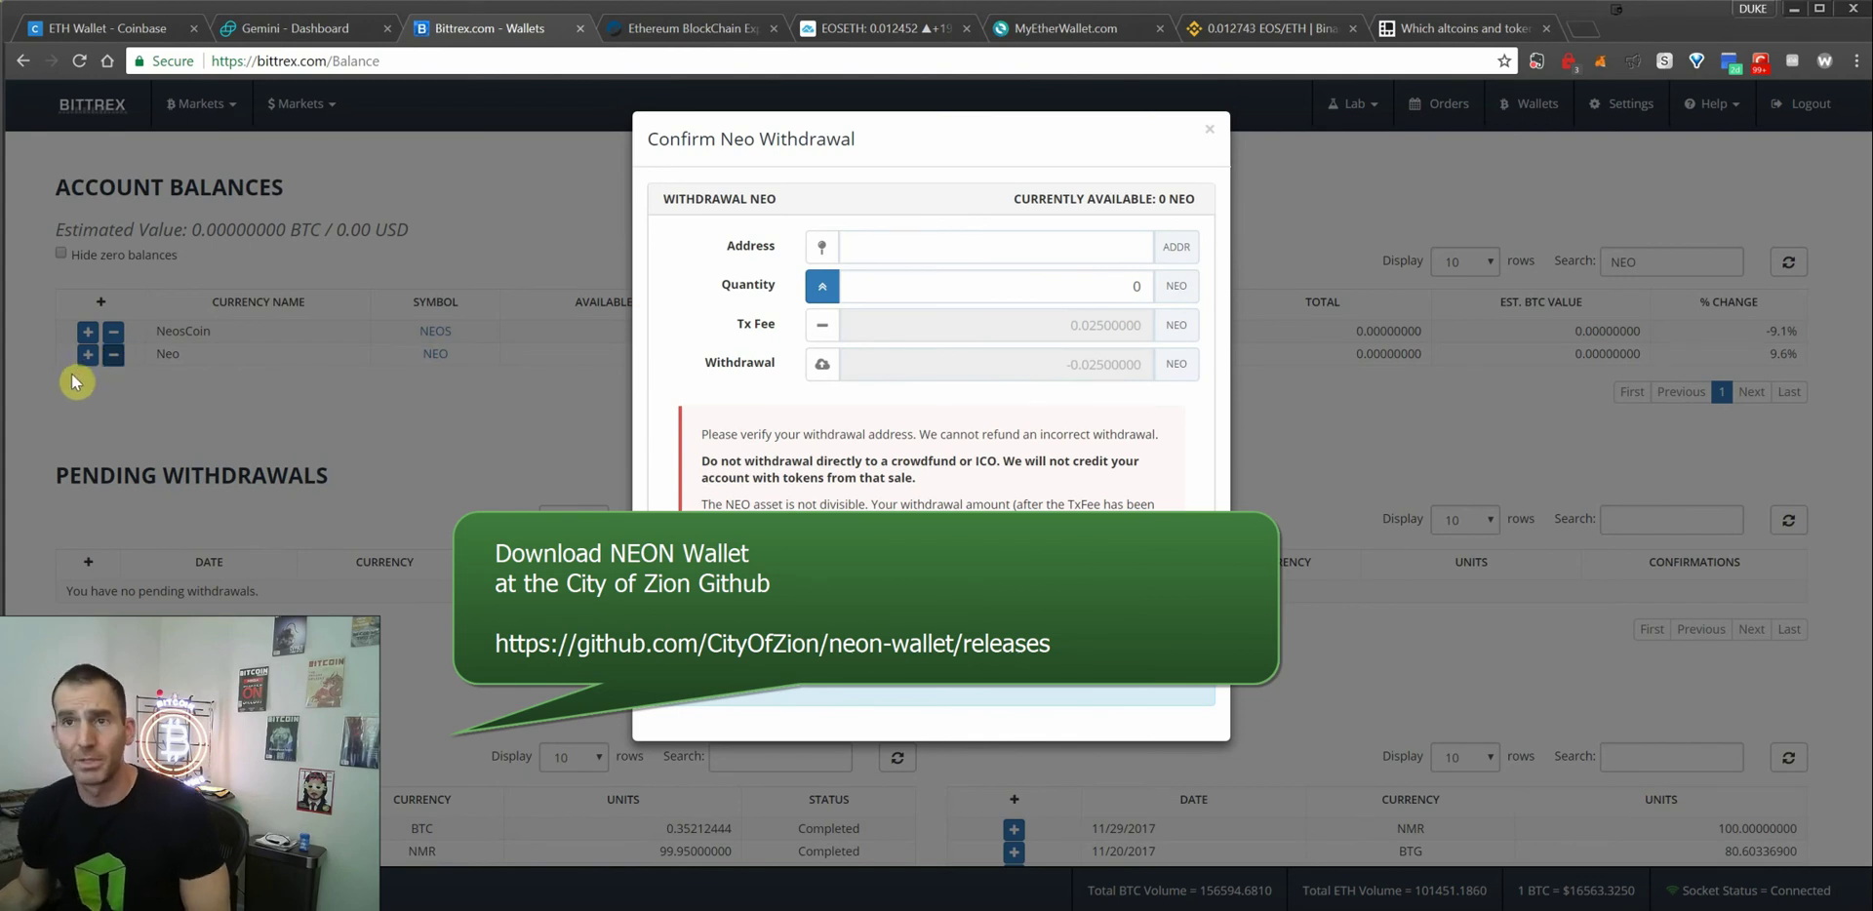
Enter 14.025 NEO, confirm the 0.025 fee leaves 14 NEO, then close the withdrawal unsent.
{"action": "left_click", "coordinate": [1137, 242]}
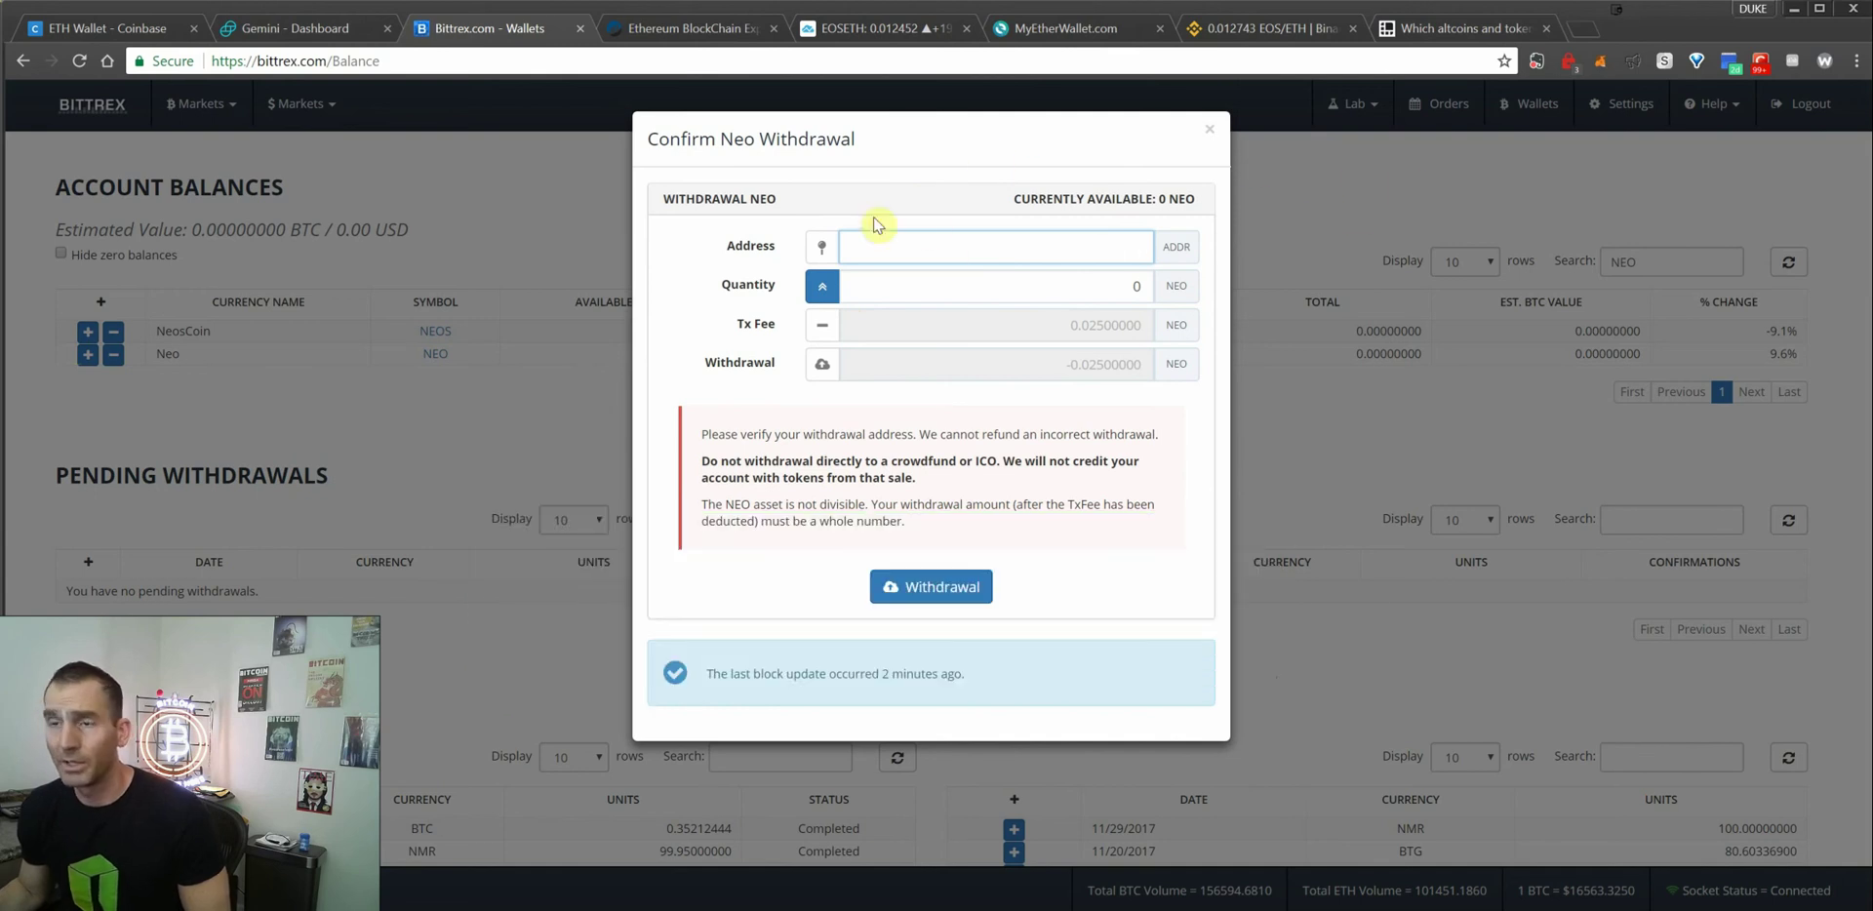
{"action": "double_click", "coordinate": [1069, 283]}
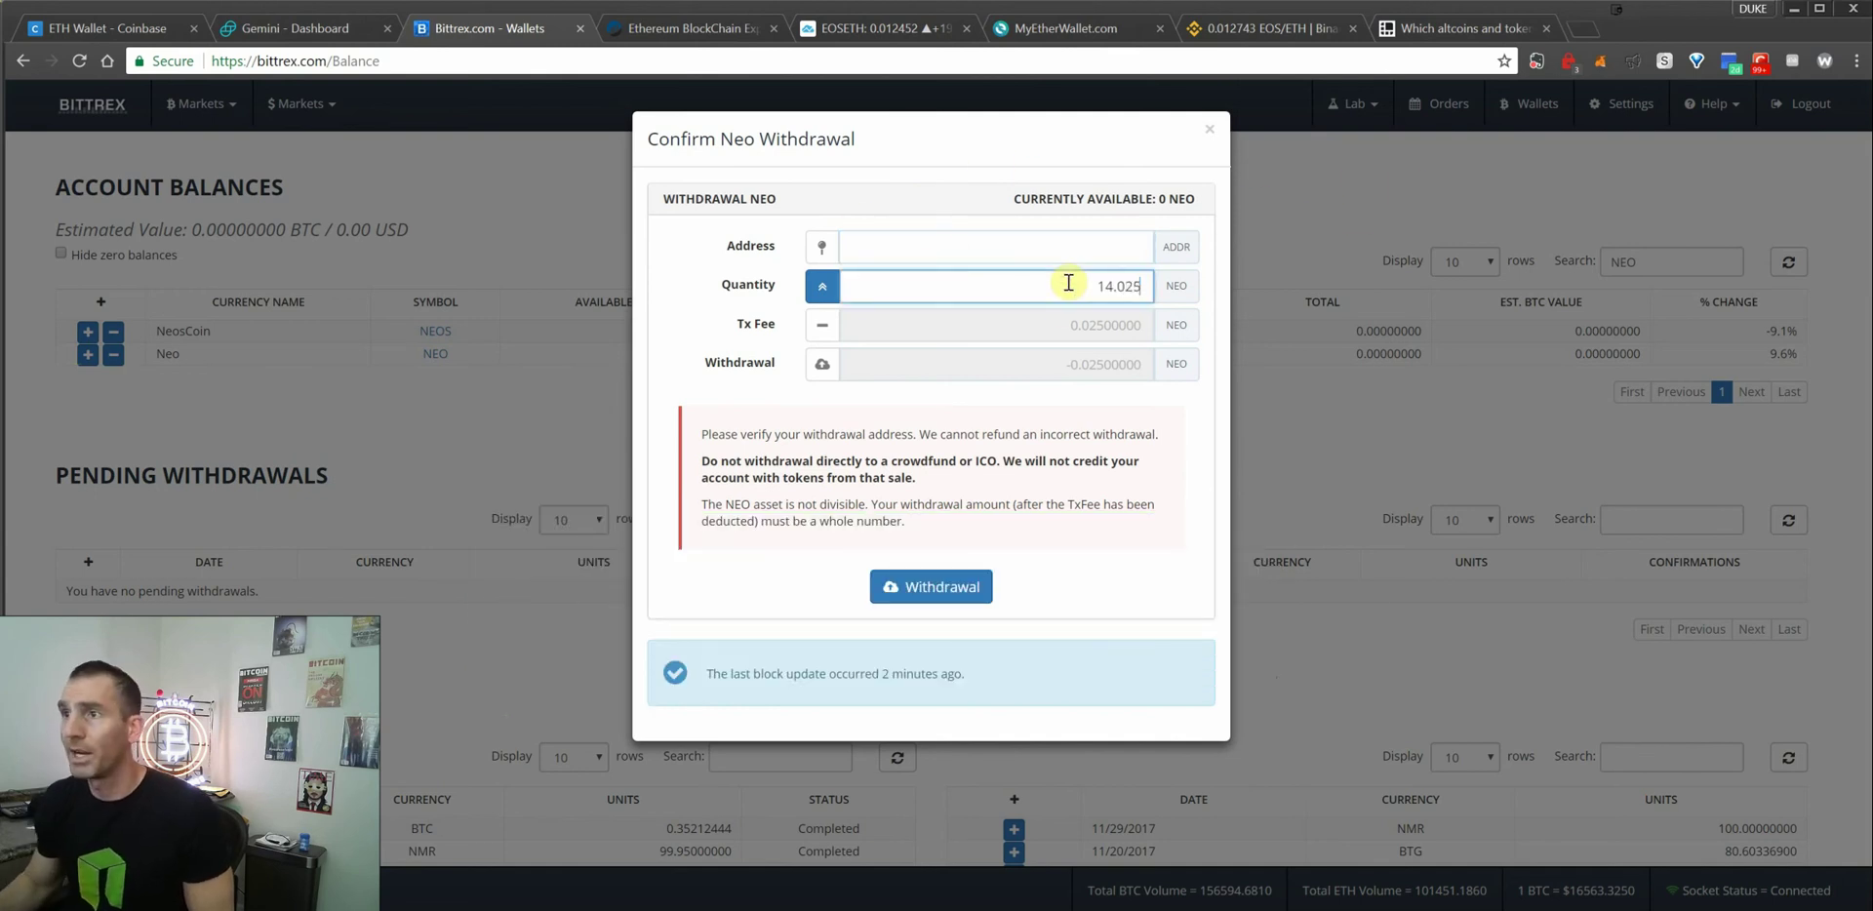
{"action": "double_click", "coordinate": [1063, 332]}
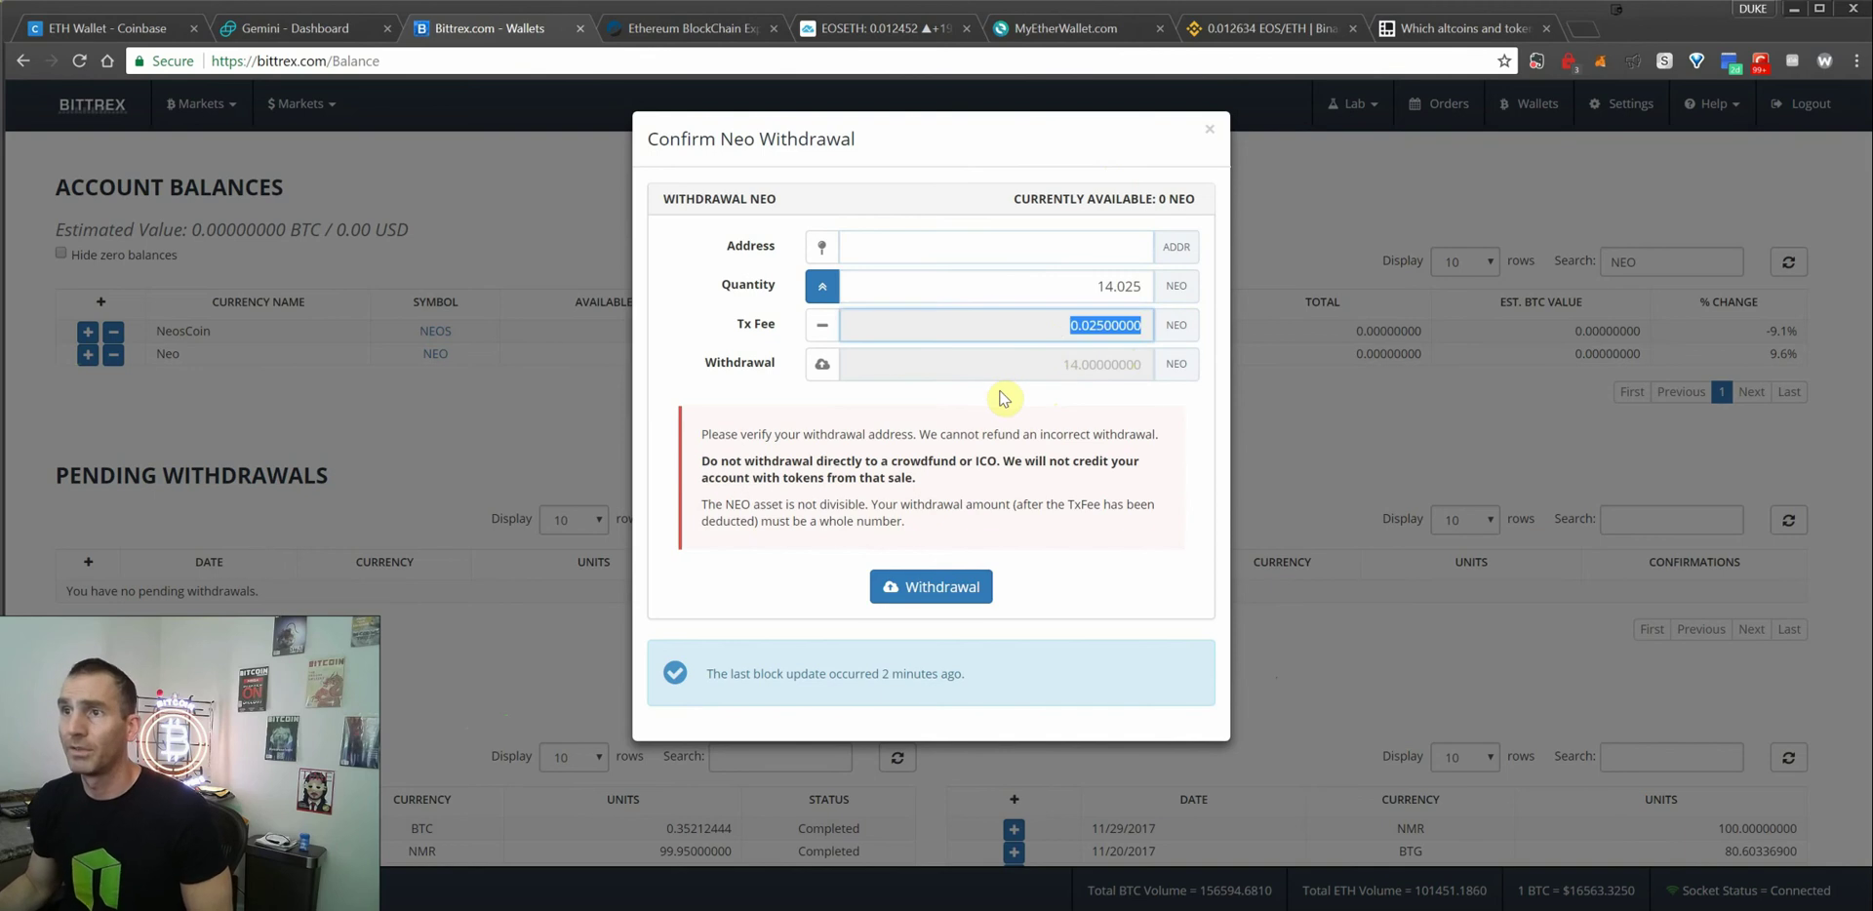
{"action": "double_click", "coordinate": [1121, 363]}
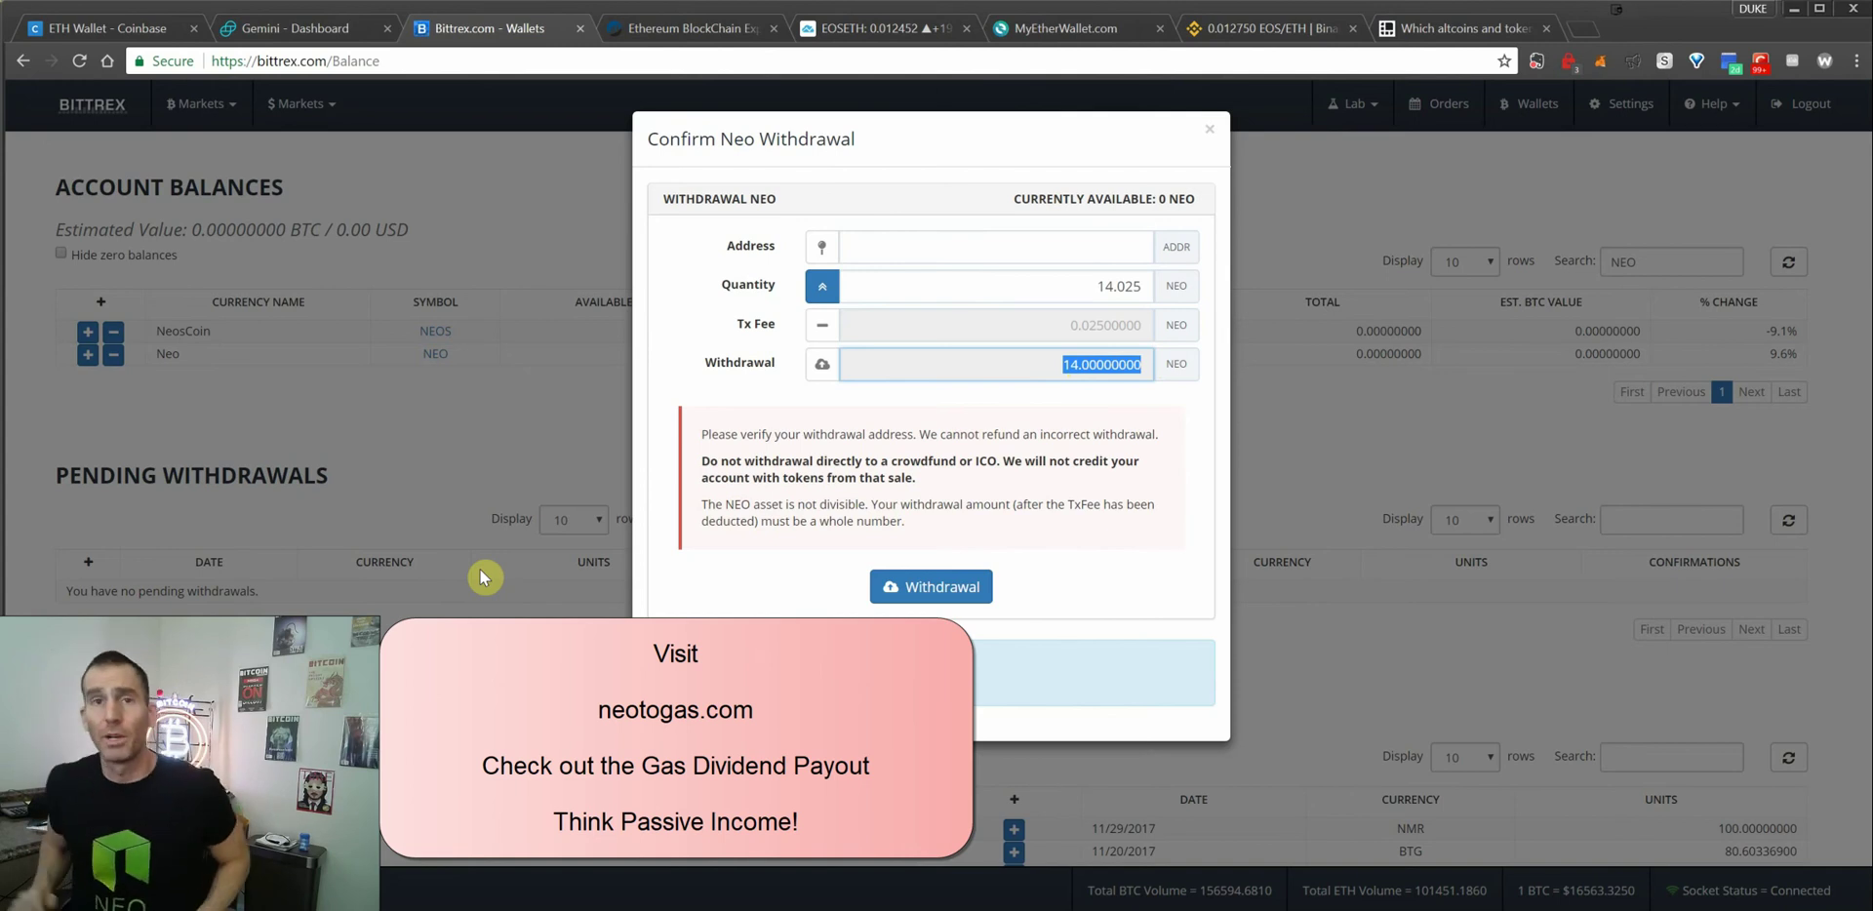
{"action": "left_click", "coordinate": [515, 484]}
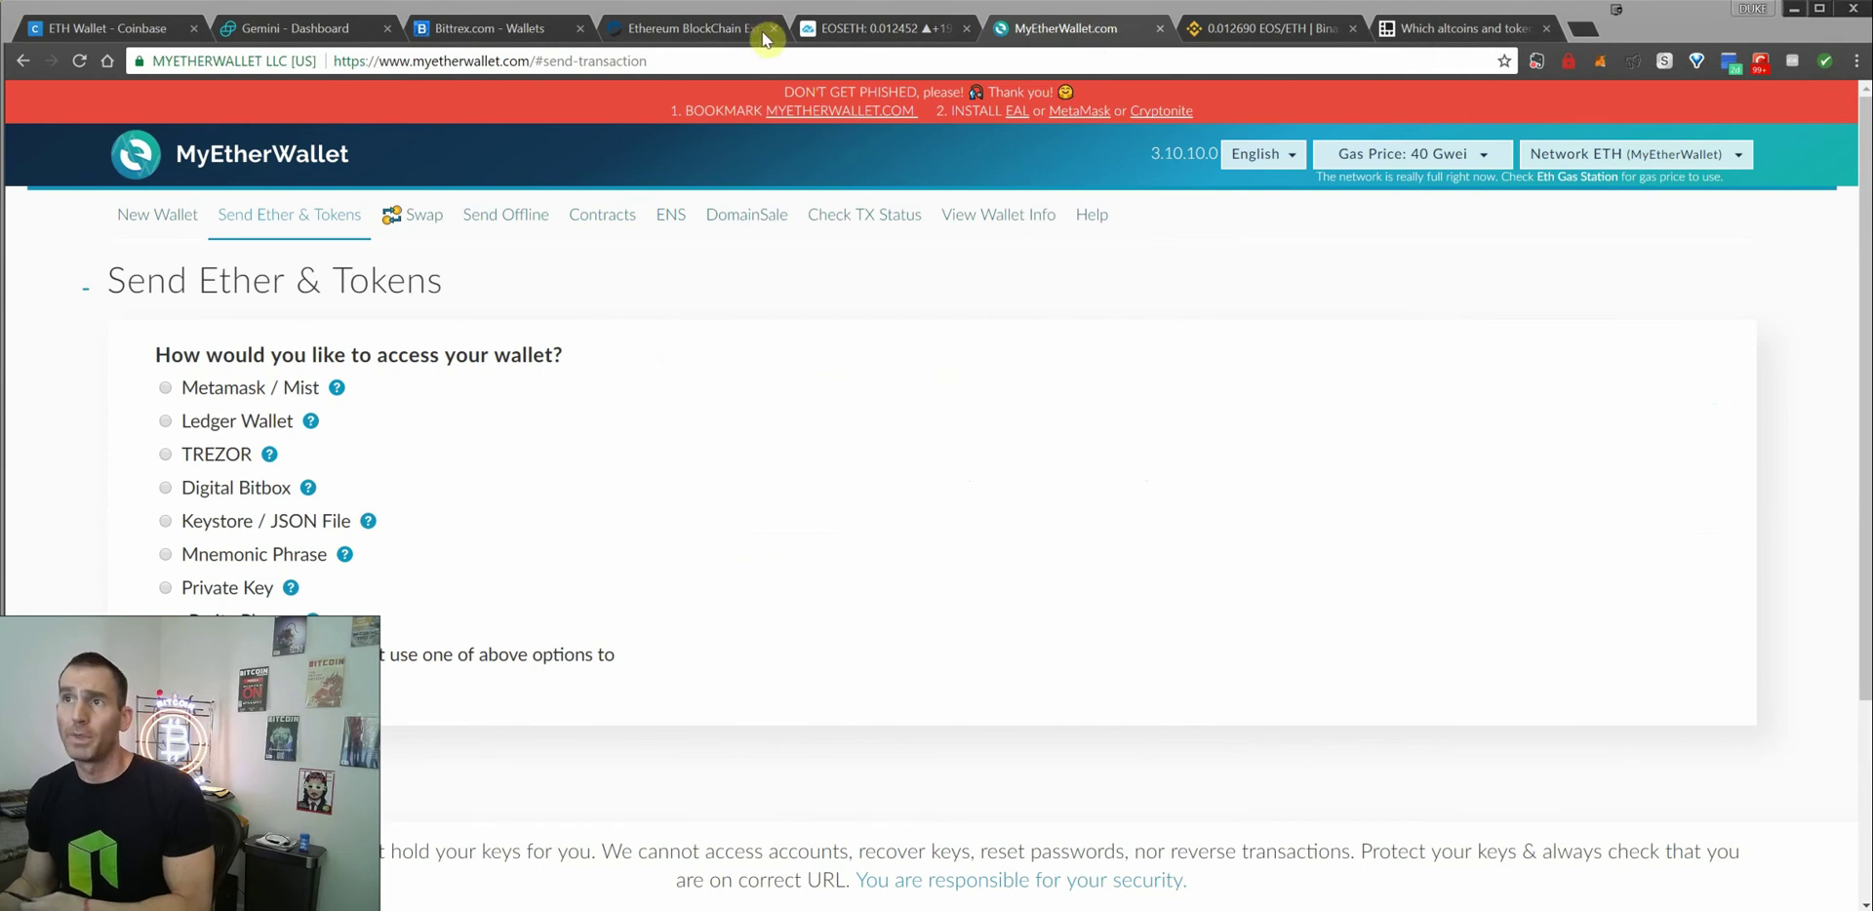
In Etherscan, open the ERC20 token list via TOKEN > View Tokens.
{"action": "left_click", "coordinate": [698, 27]}
{"action": "mouse_move", "coordinate": [1421, 184]}
{"action": "left_click", "coordinate": [1385, 232]}
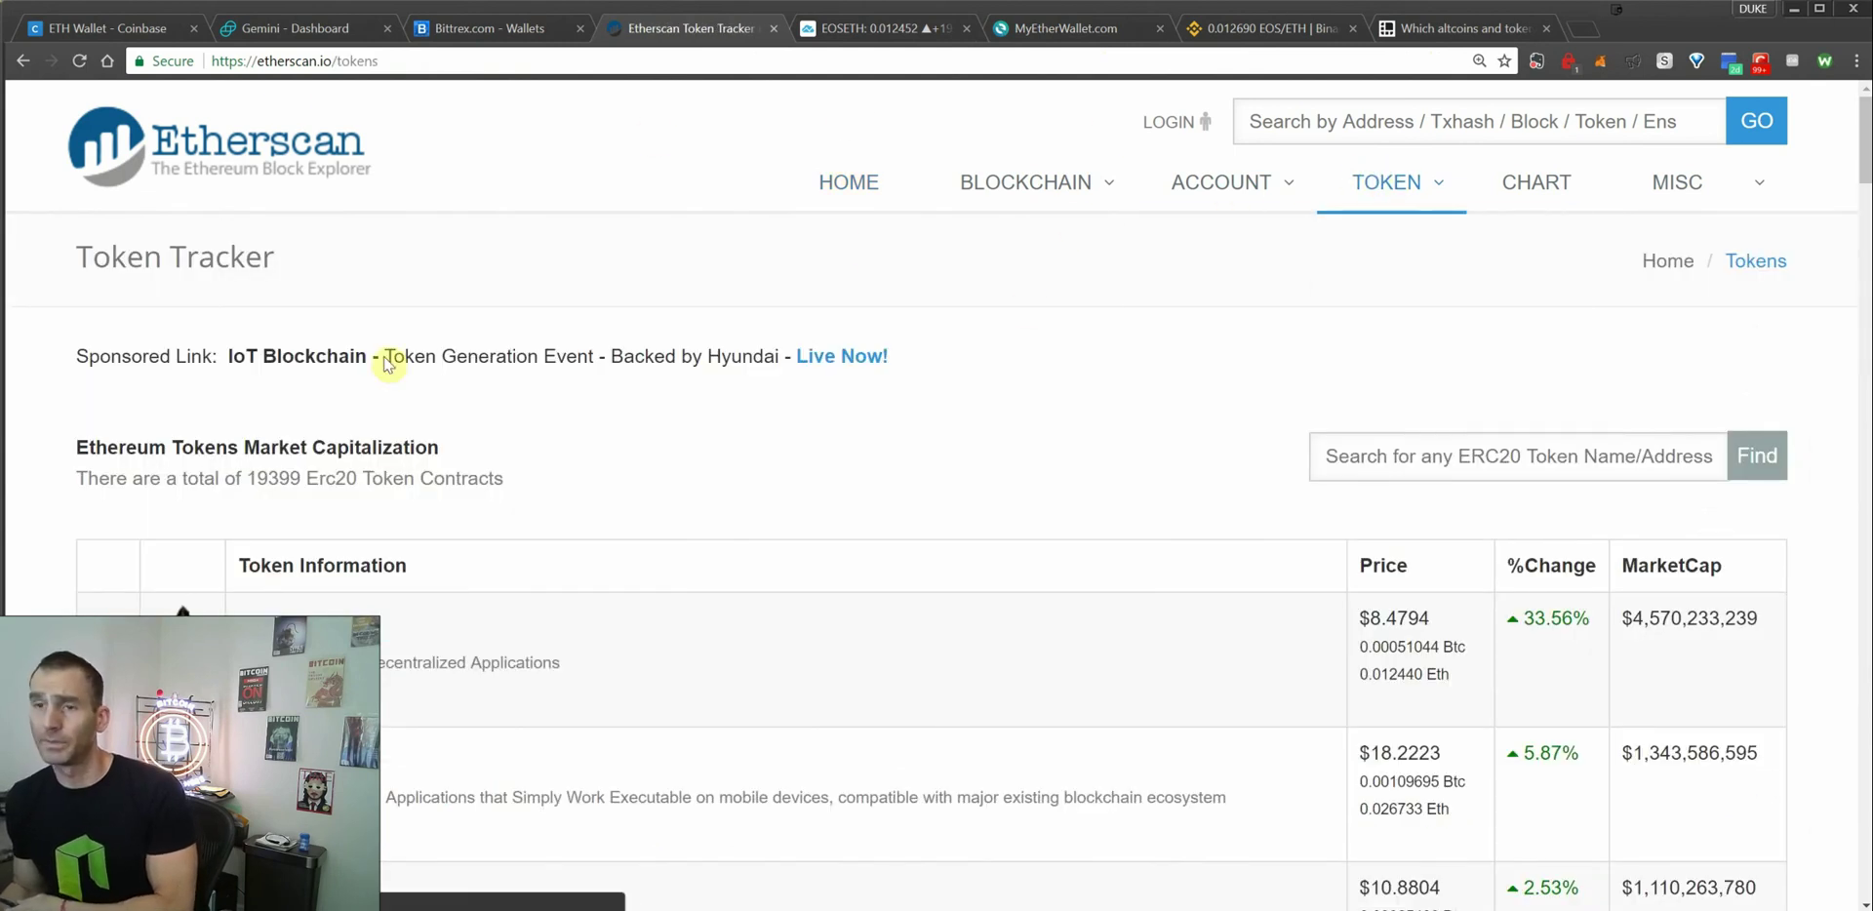
Scroll the token list, highlight EOS's market cap, and return to MyEtherWallet.
{"action": "scroll", "coordinate": [375, 459], "scroll_direction": "down", "scroll_amount": 3}
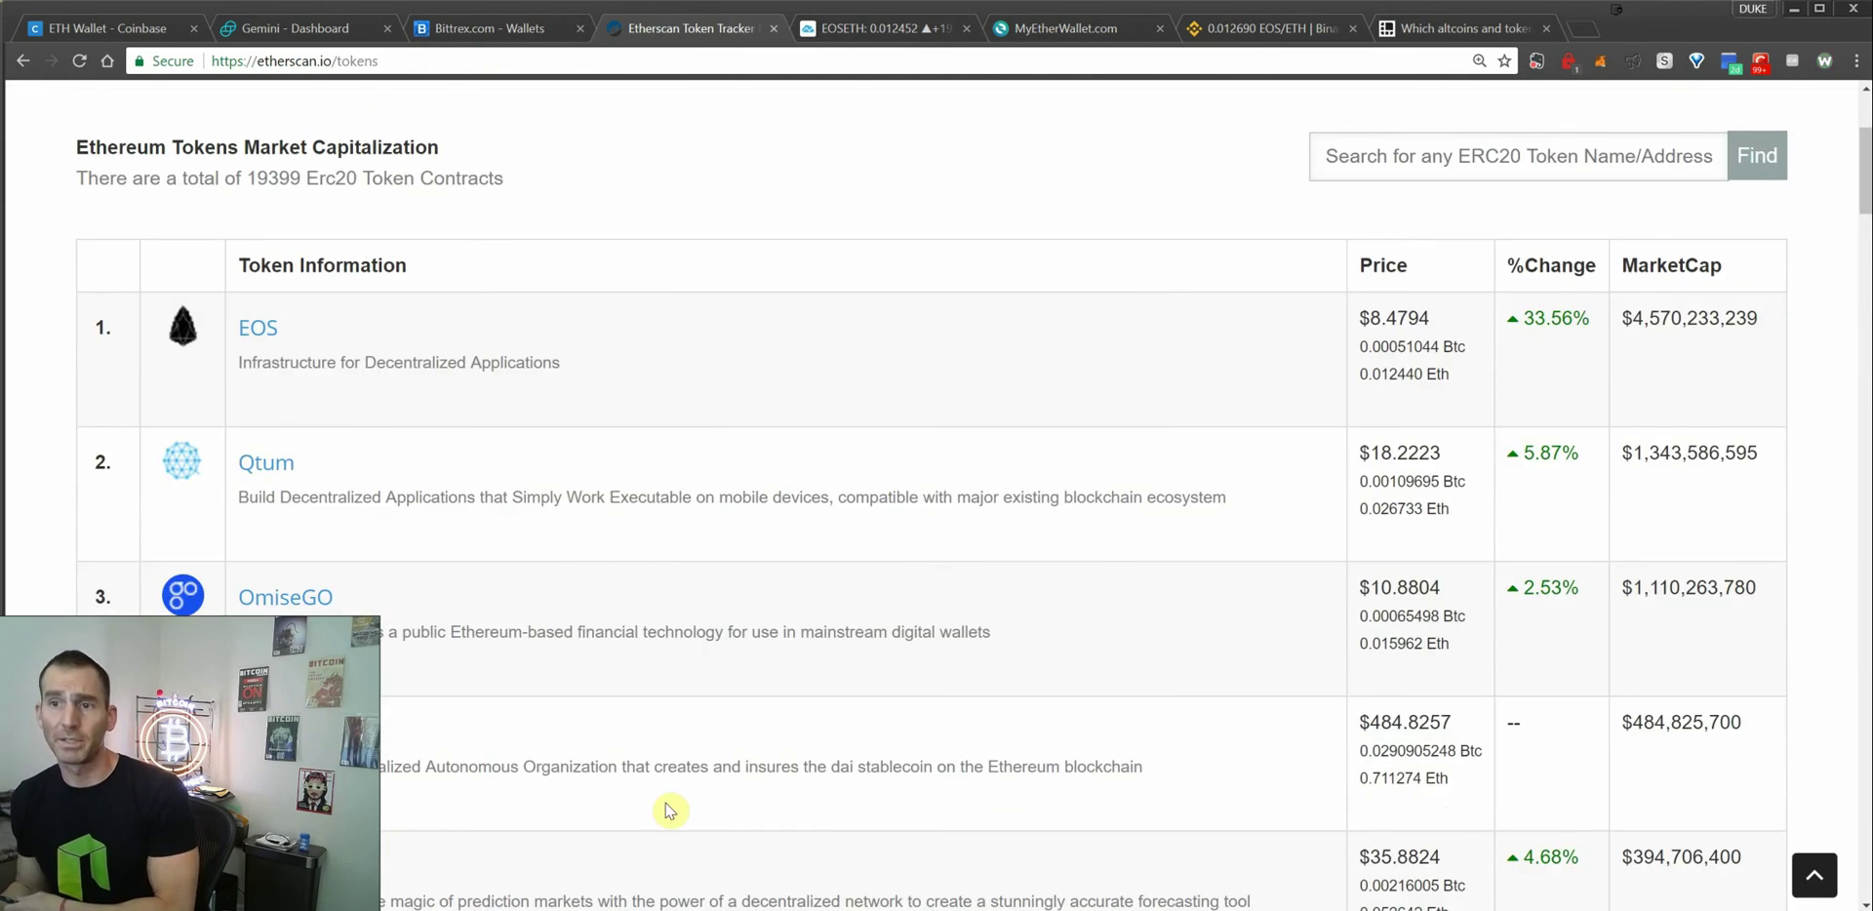
{"action": "scroll", "coordinate": [551, 880], "scroll_direction": "down", "scroll_amount": 1}
{"action": "scroll", "coordinate": [507, 872], "scroll_direction": "down", "scroll_amount": 1}
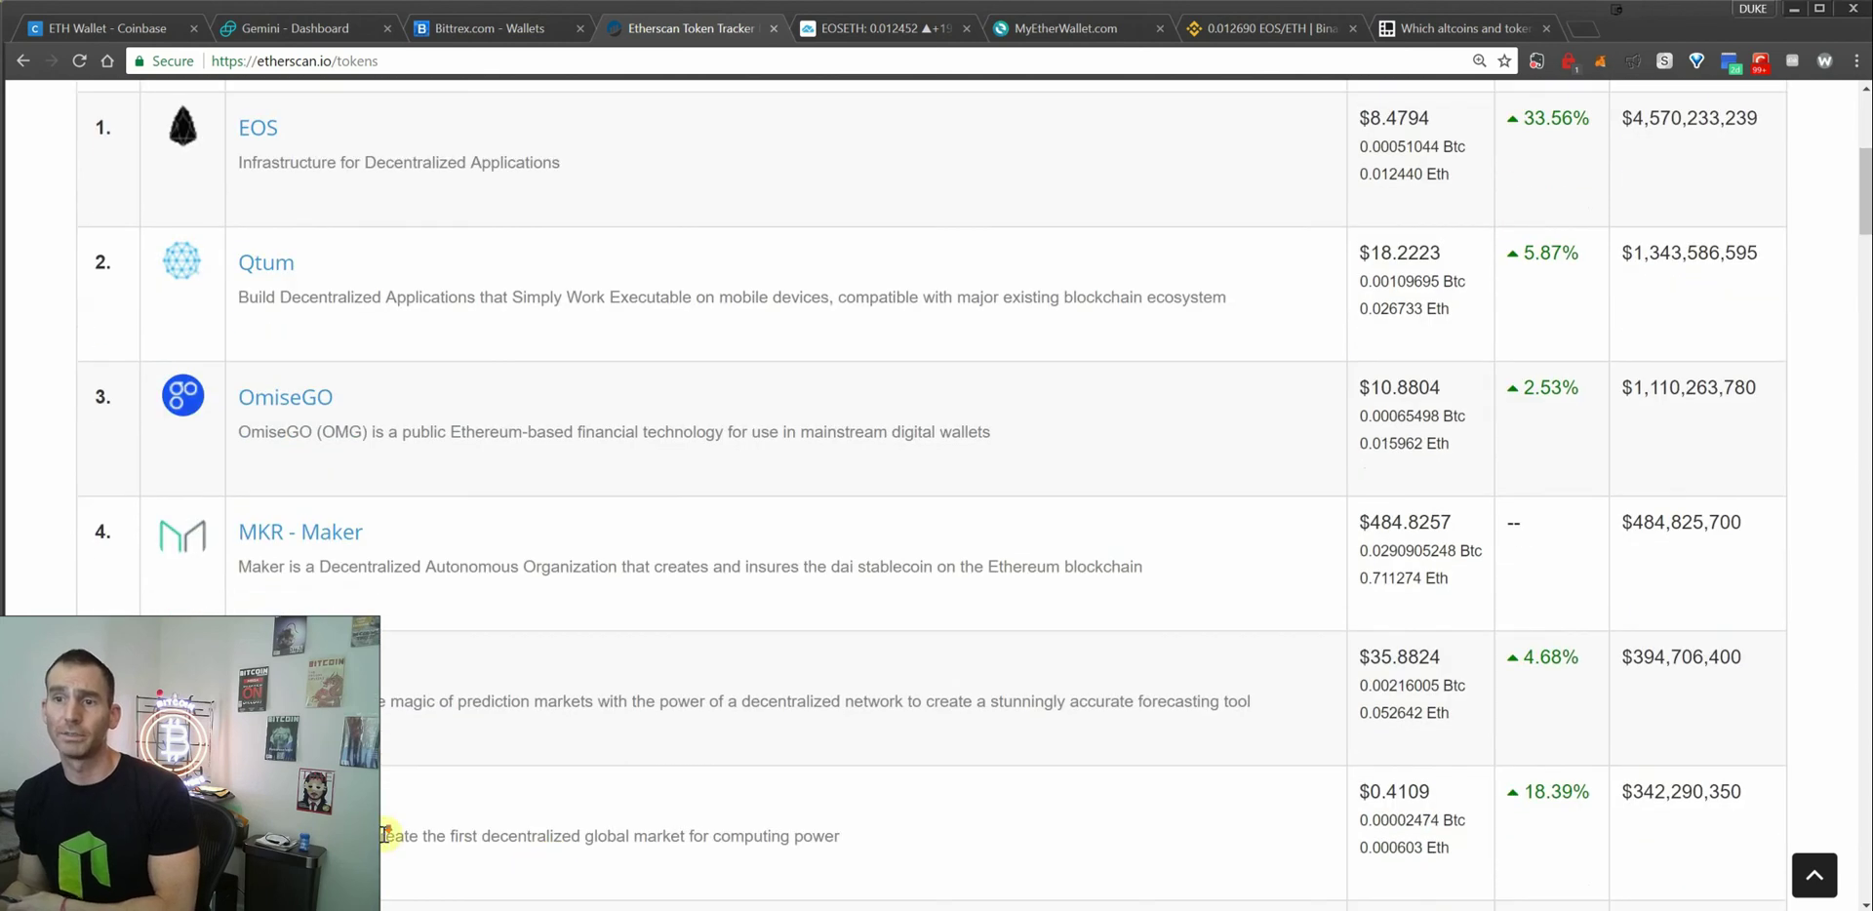
{"action": "scroll", "coordinate": [605, 846], "scroll_direction": "down", "scroll_amount": 2}
{"action": "scroll", "coordinate": [1116, 697], "scroll_direction": "down", "scroll_amount": 1}
{"action": "scroll", "coordinate": [1082, 697], "scroll_direction": "up", "scroll_amount": 8}
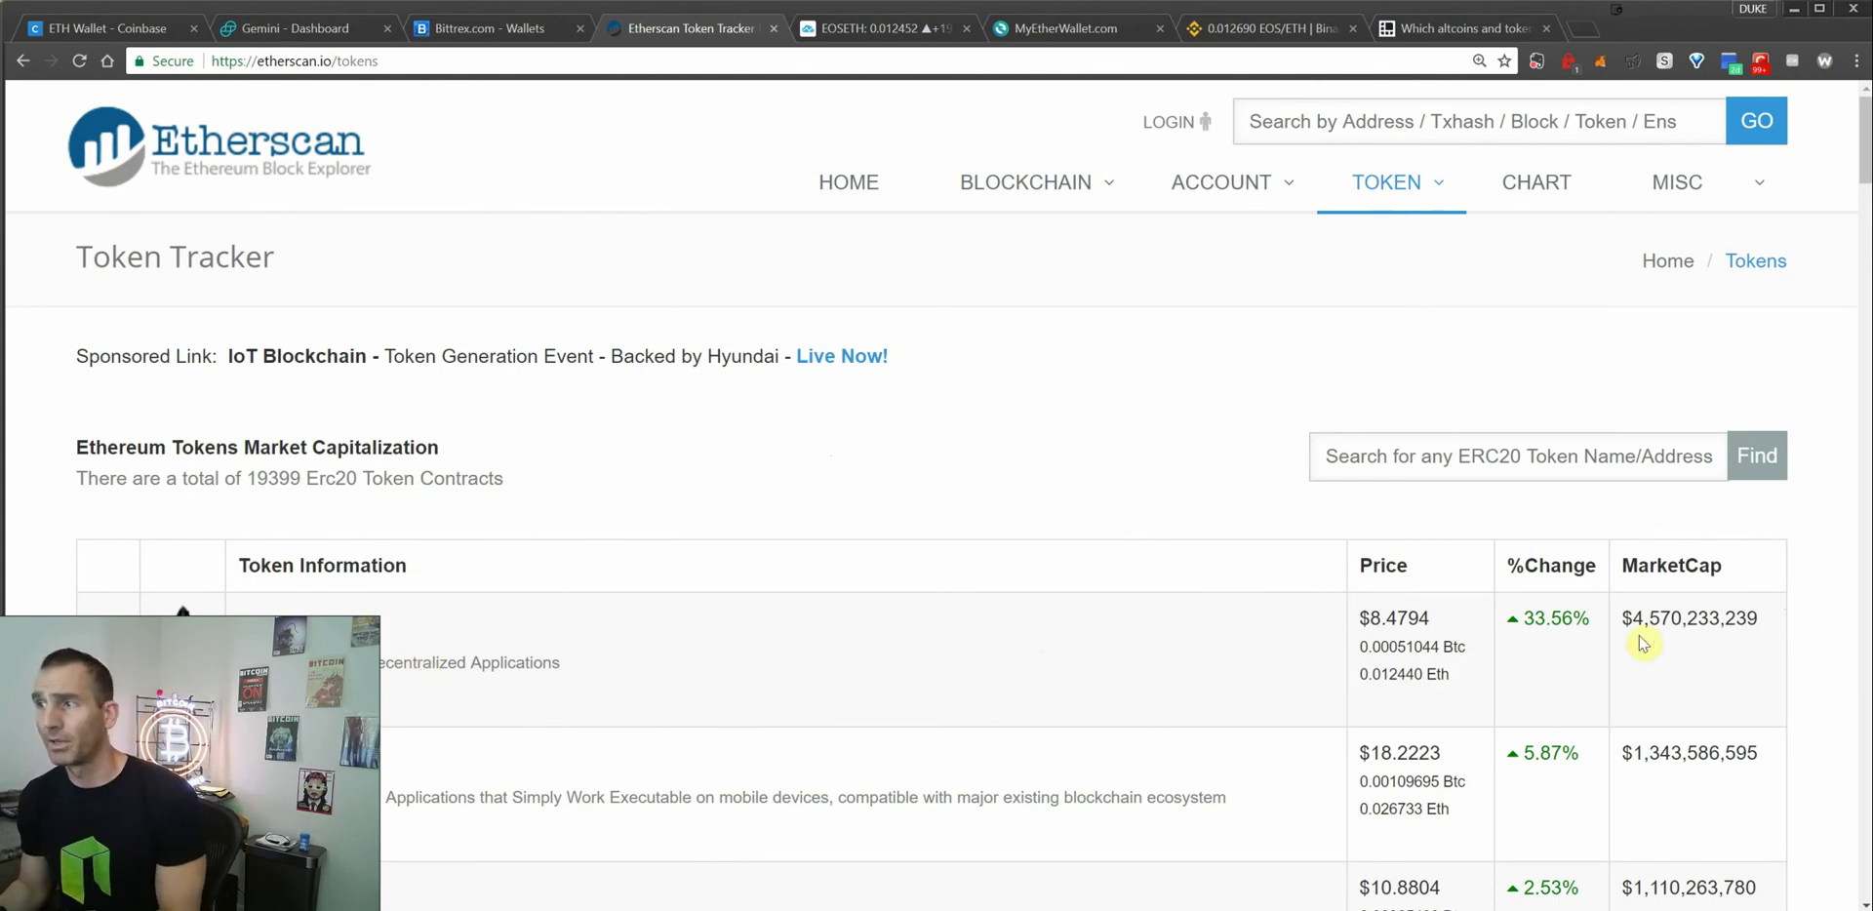
{"action": "left_click_drag", "start_coordinate": [1640, 626], "coordinate": [1721, 619]}
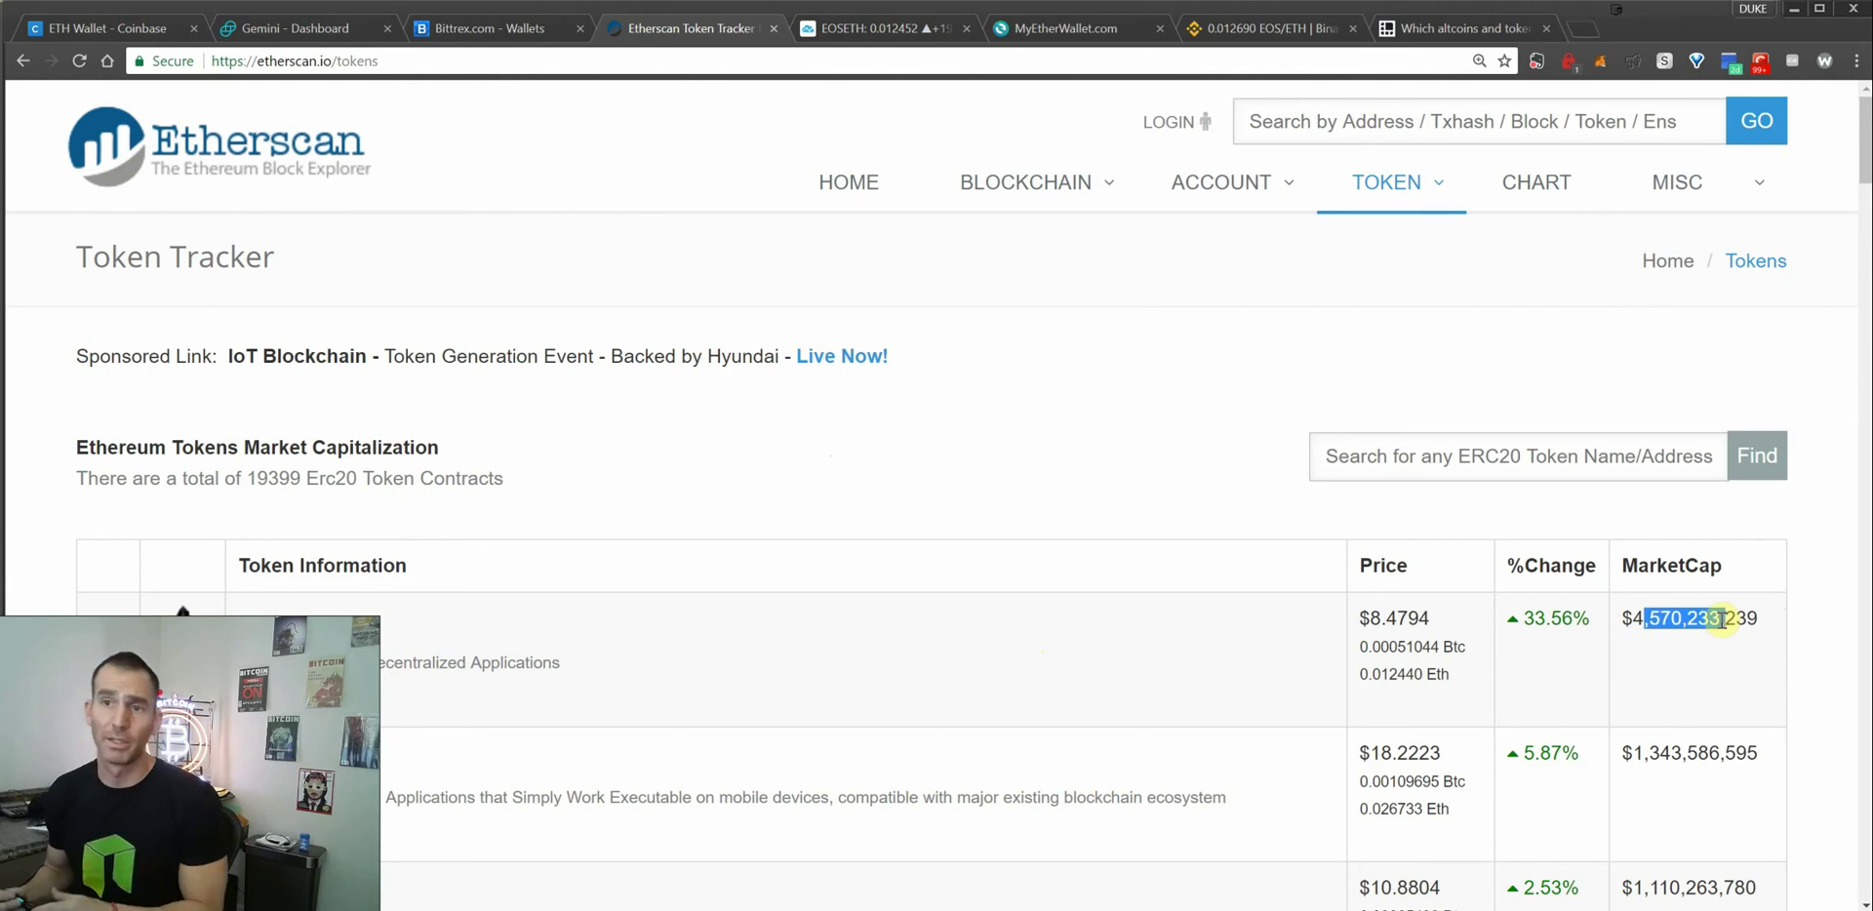
{"action": "left_click_drag", "start_coordinate": [1722, 618], "coordinate": [1724, 618]}
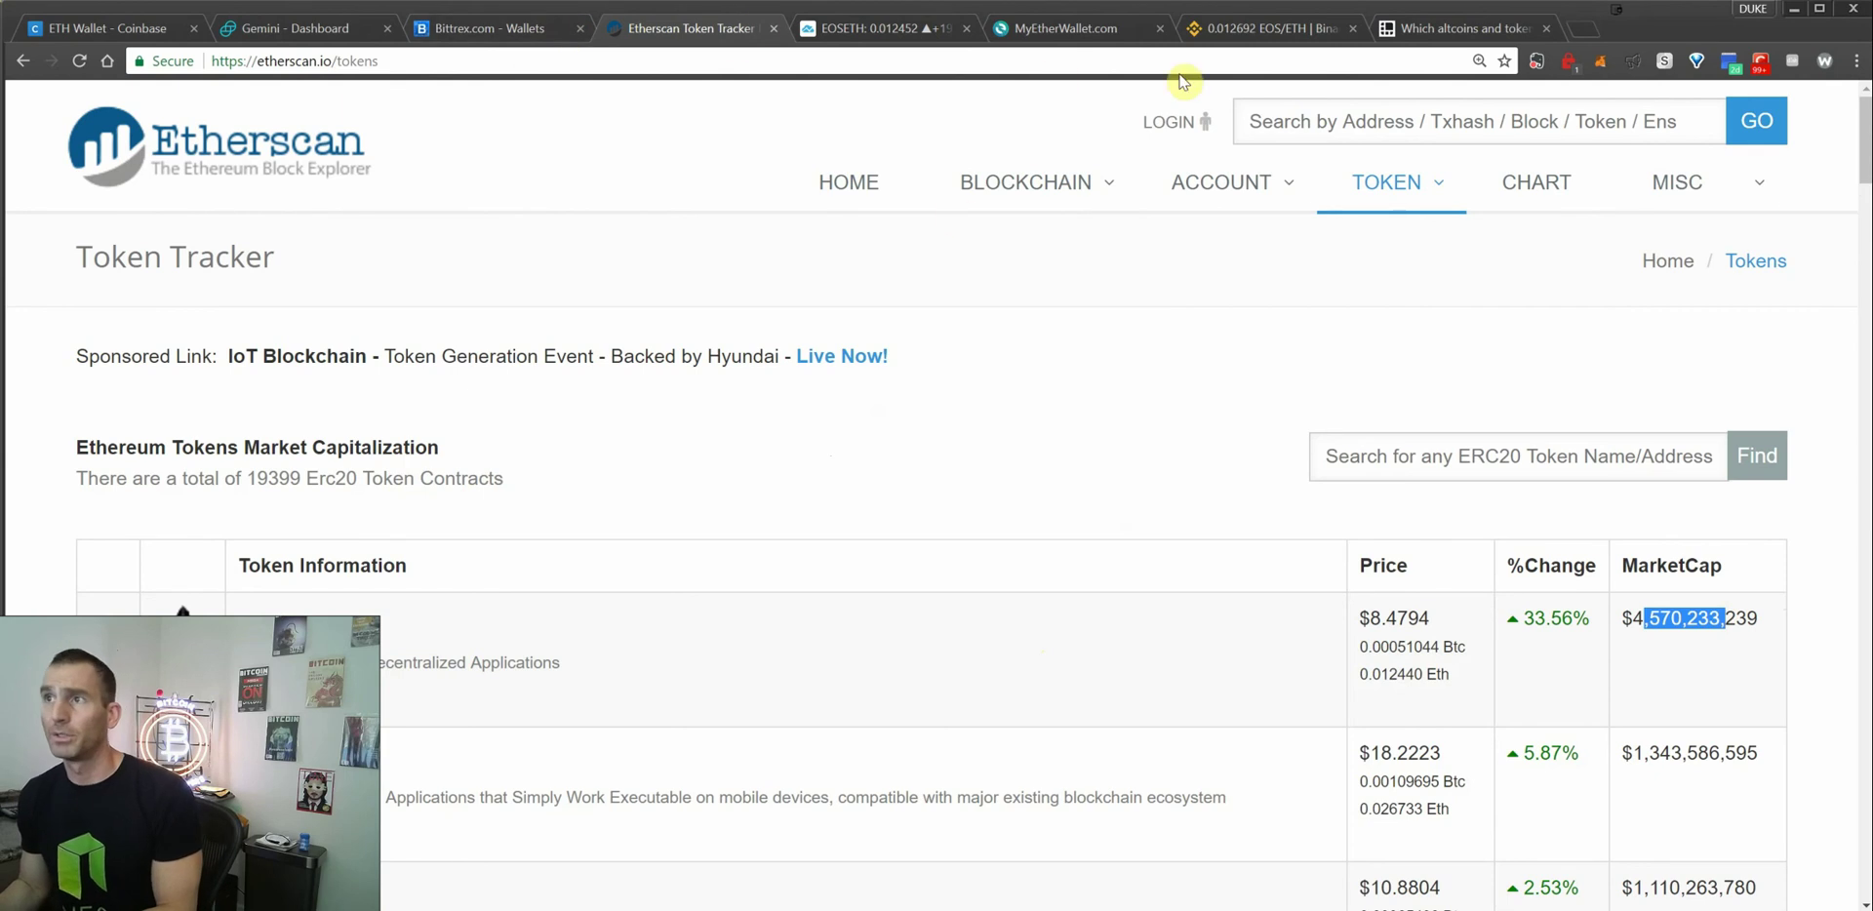
{"action": "left_click", "coordinate": [1073, 29]}
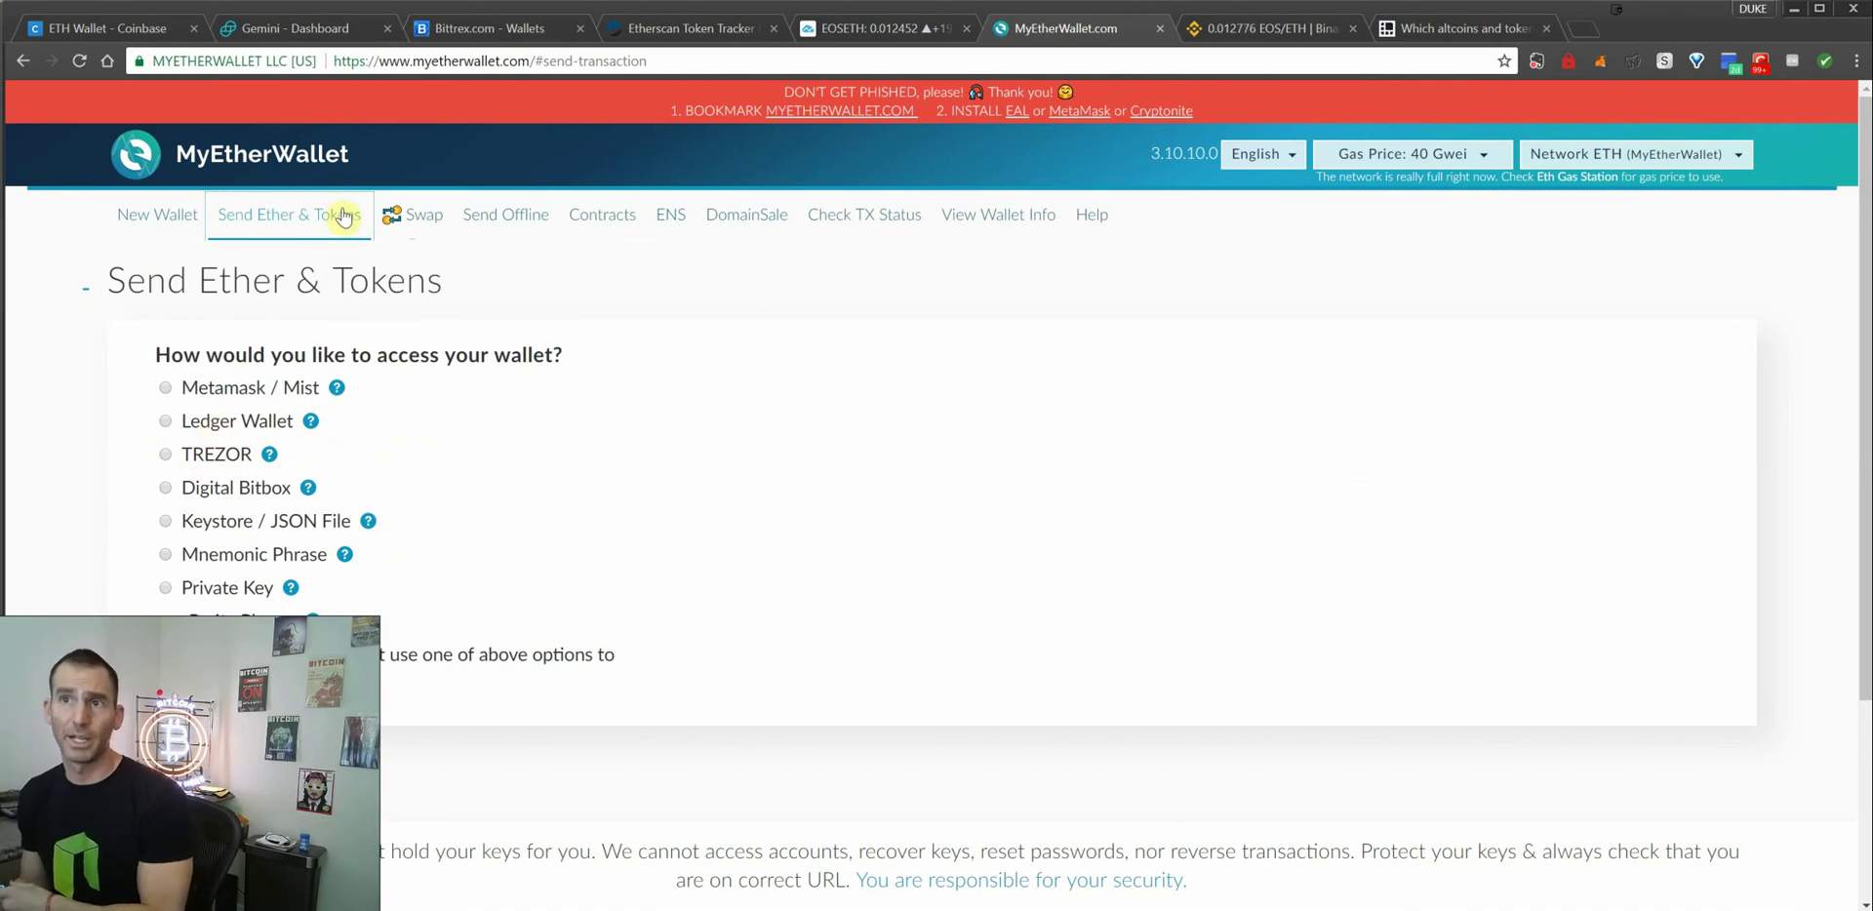
Select the Ledger Wallet radio button on MyEtherWallet's Send Ether & Tokens page.
{"action": "left_click", "coordinate": [208, 433]}
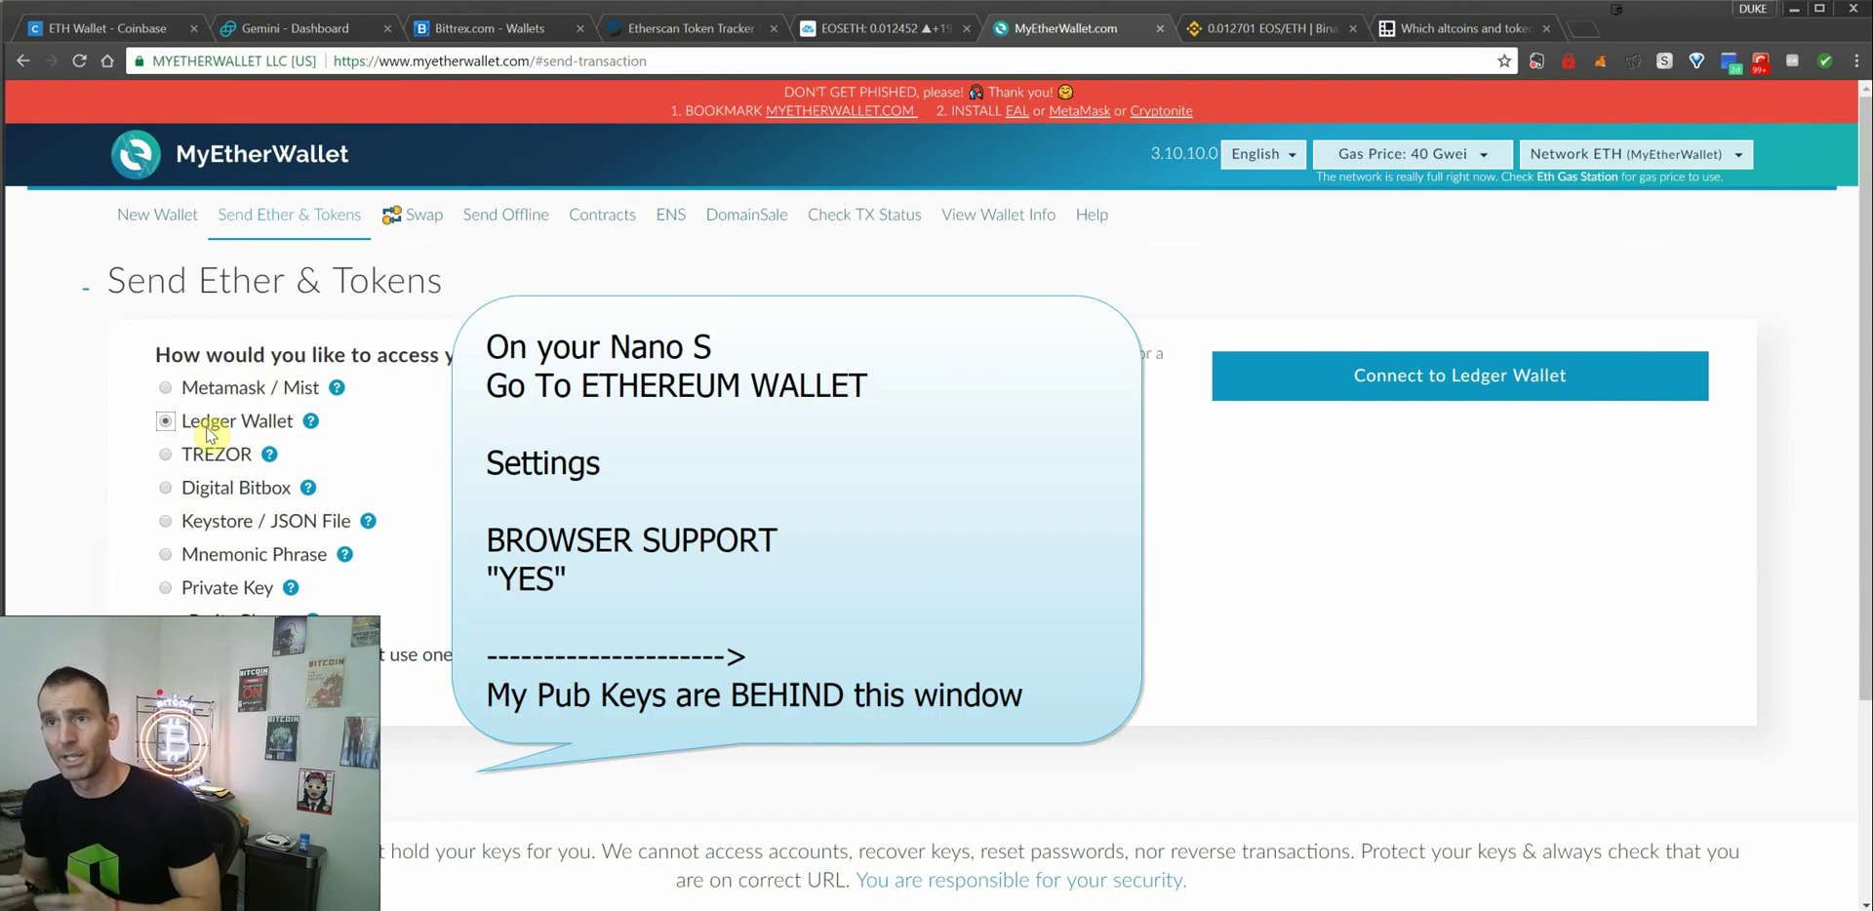
Unlock the Ledger on path m/44'/60'/0' with the first address, showing 0.128362755000002239 ETH.
{"action": "left_click", "coordinate": [1338, 388]}
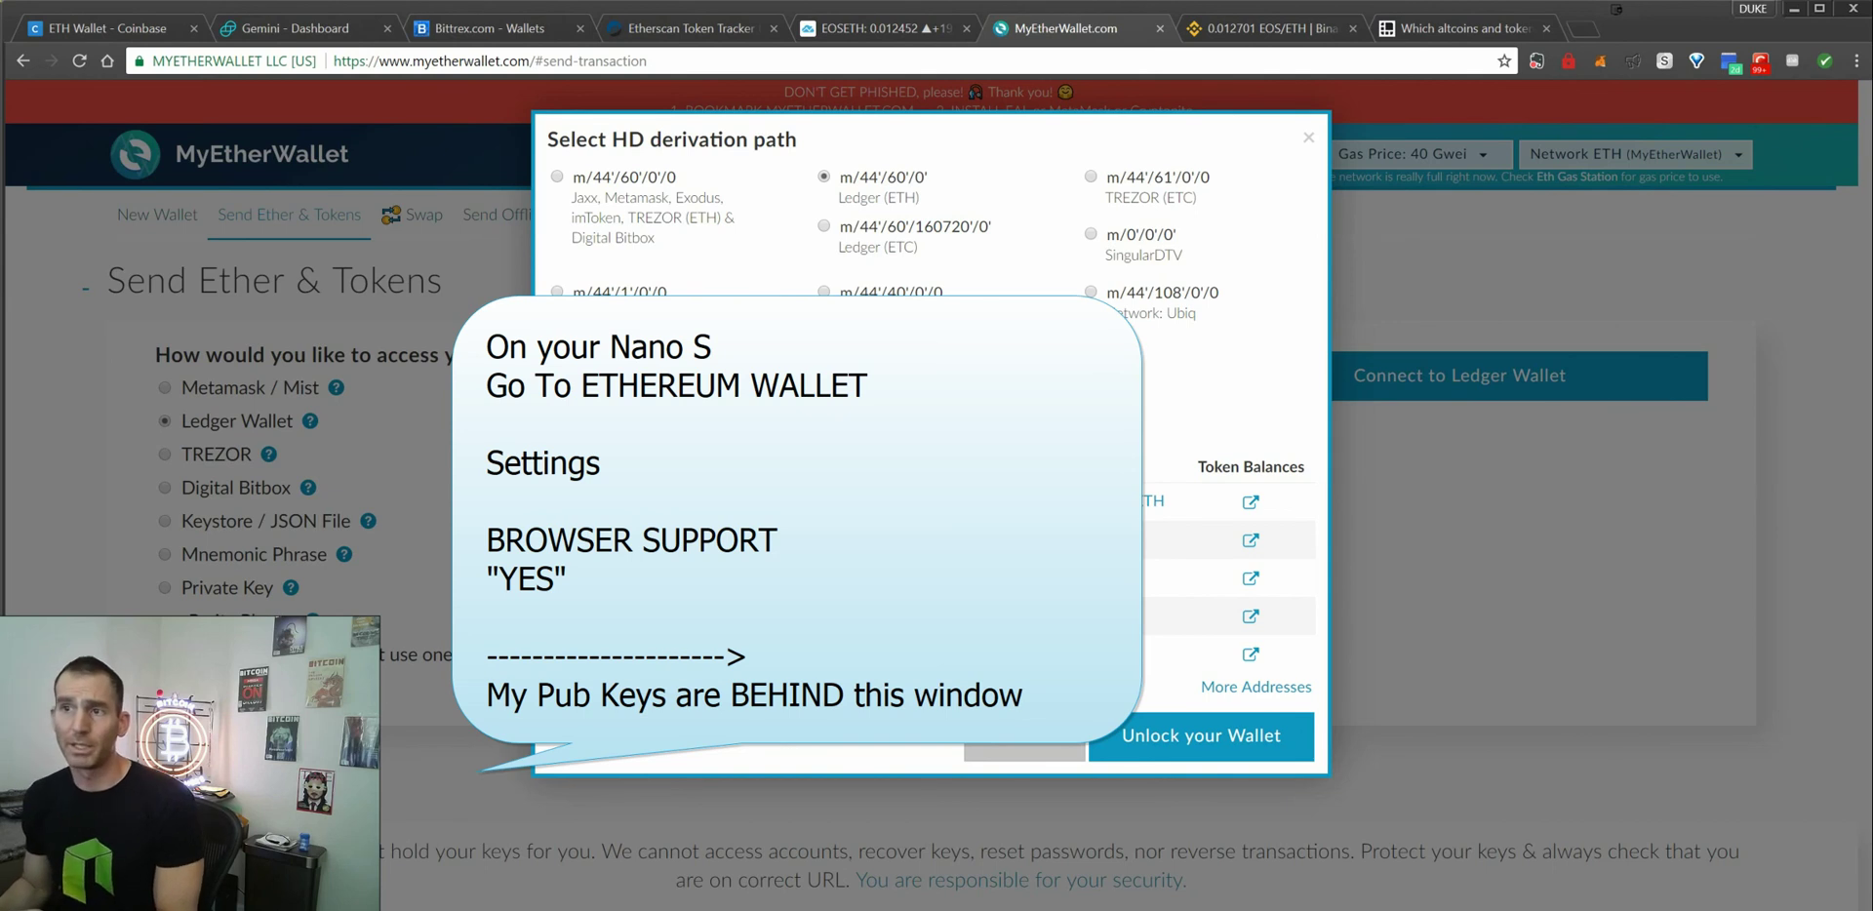
{"action": "left_click", "coordinate": [683, 28]}
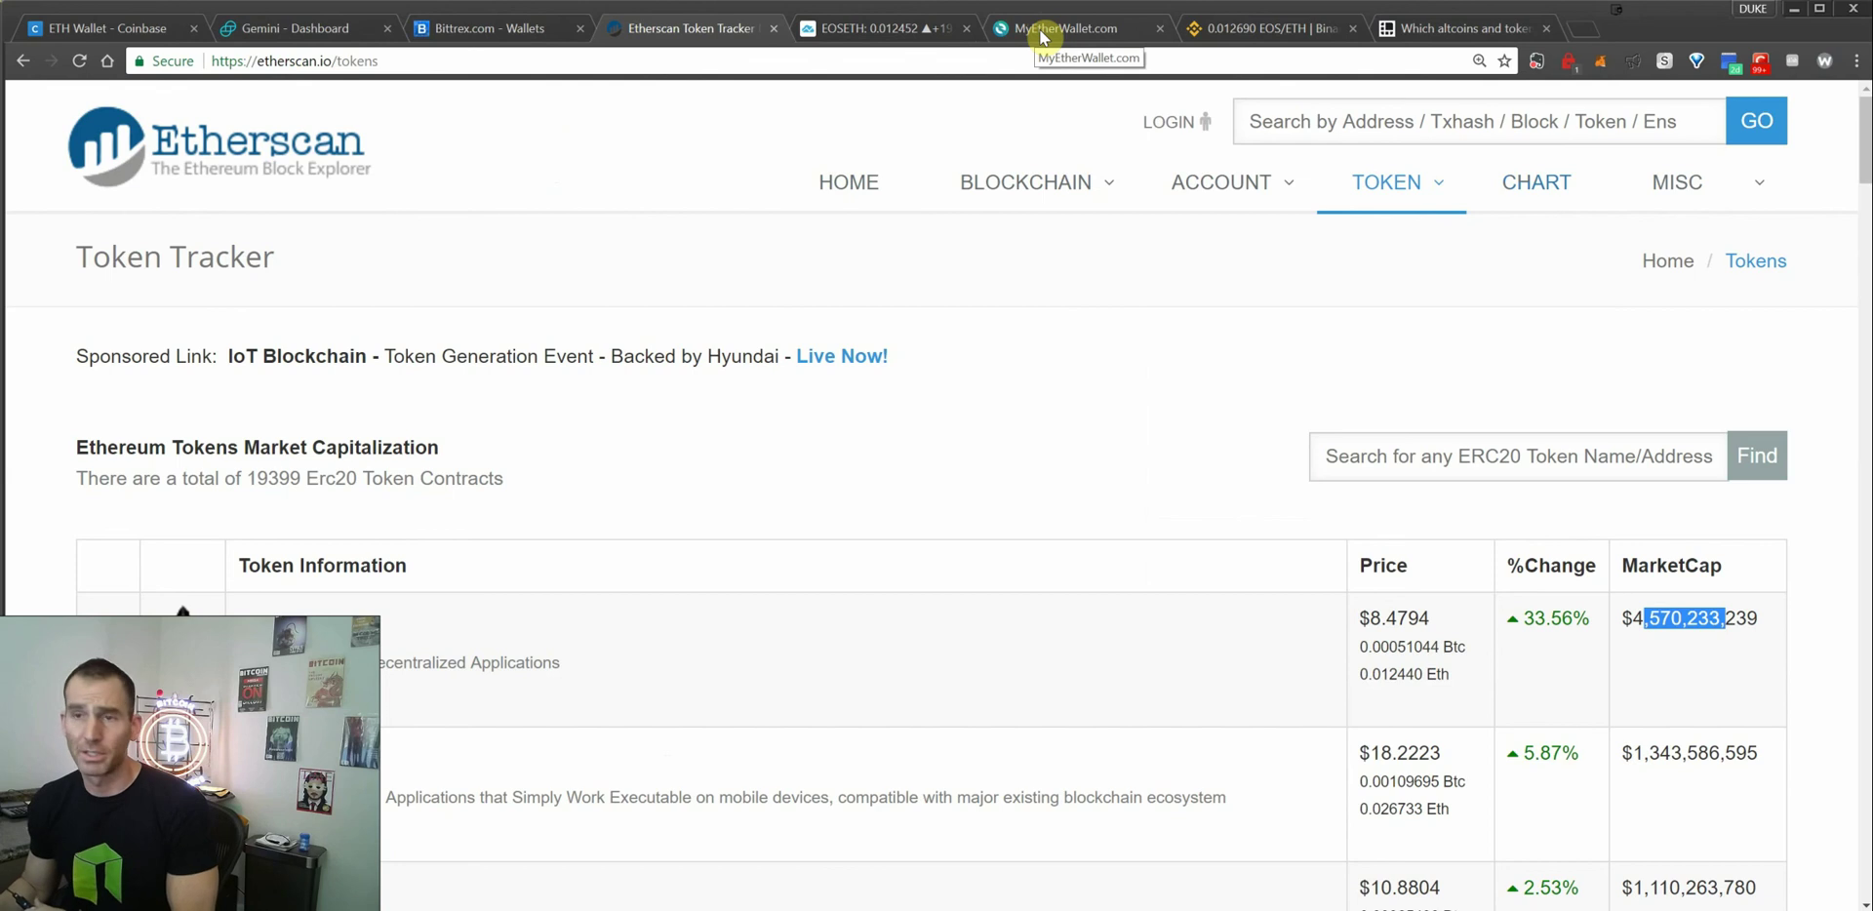
{"action": "left_click", "coordinate": [1042, 37]}
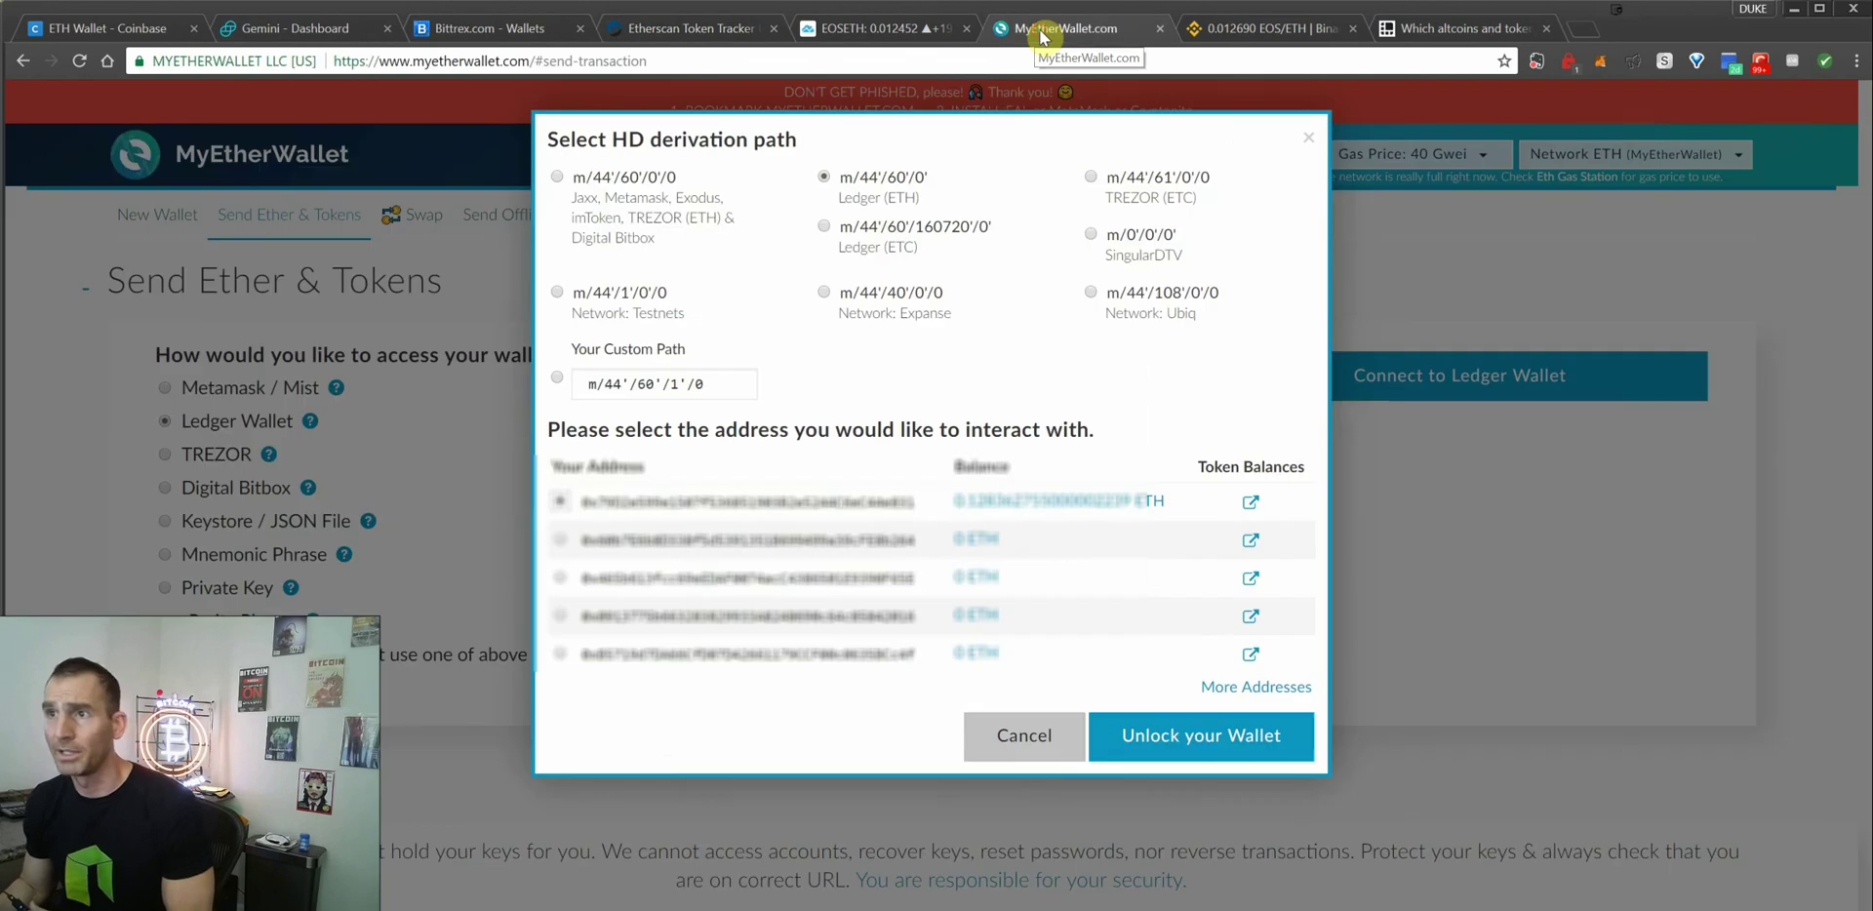
{"action": "left_click", "coordinate": [1189, 740]}
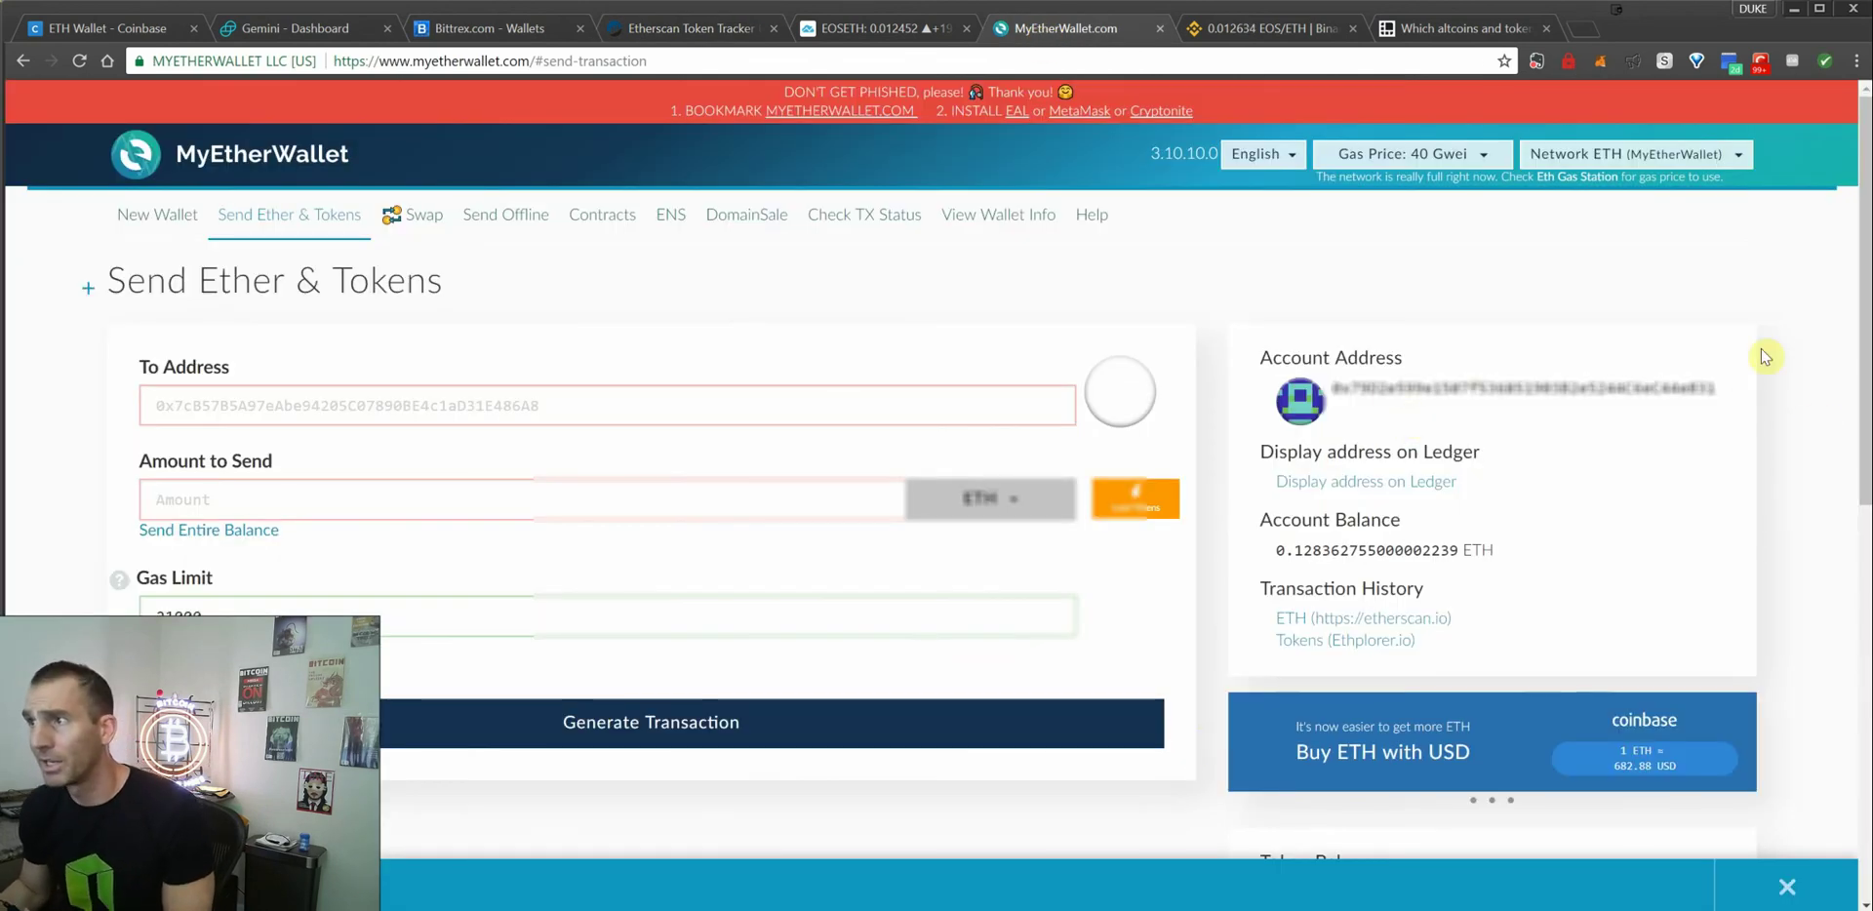
Copy the Ledger account's ETH address from the Send Ether & Tokens page.
{"action": "double_click", "coordinate": [1586, 394]}
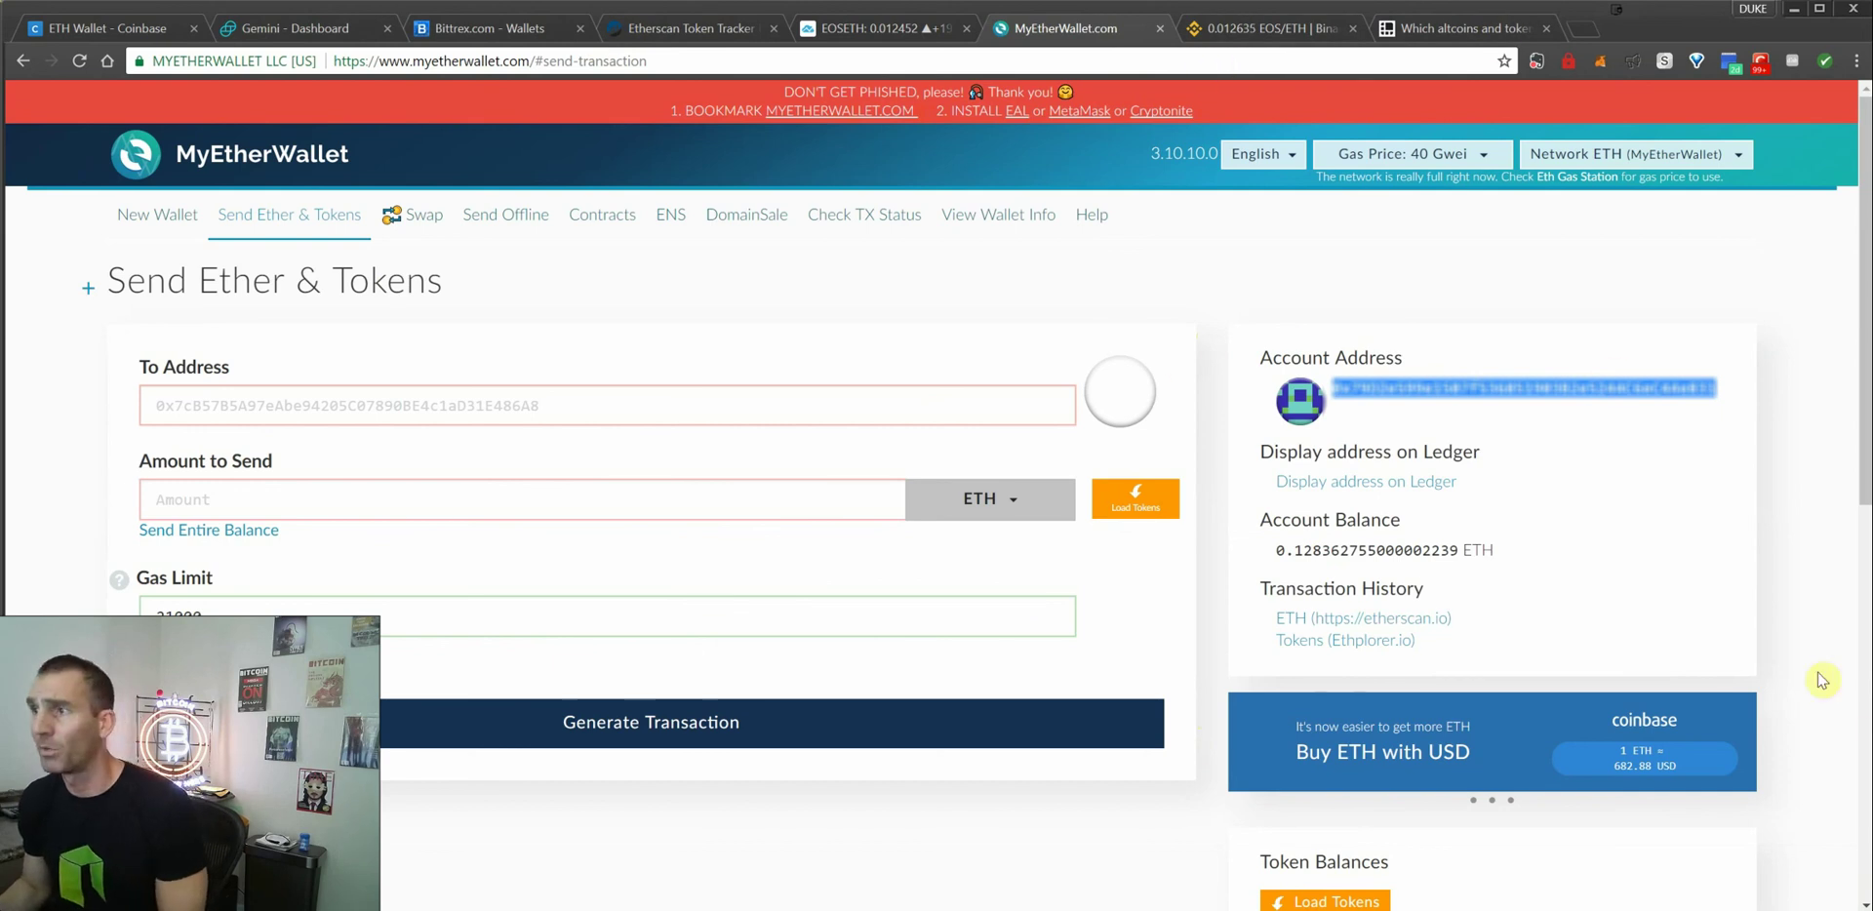
Go to Binance's EOS/ETH market and delete 'EOS' from the pair search to list all ETH pairs.
{"action": "left_click", "coordinate": [1249, 39]}
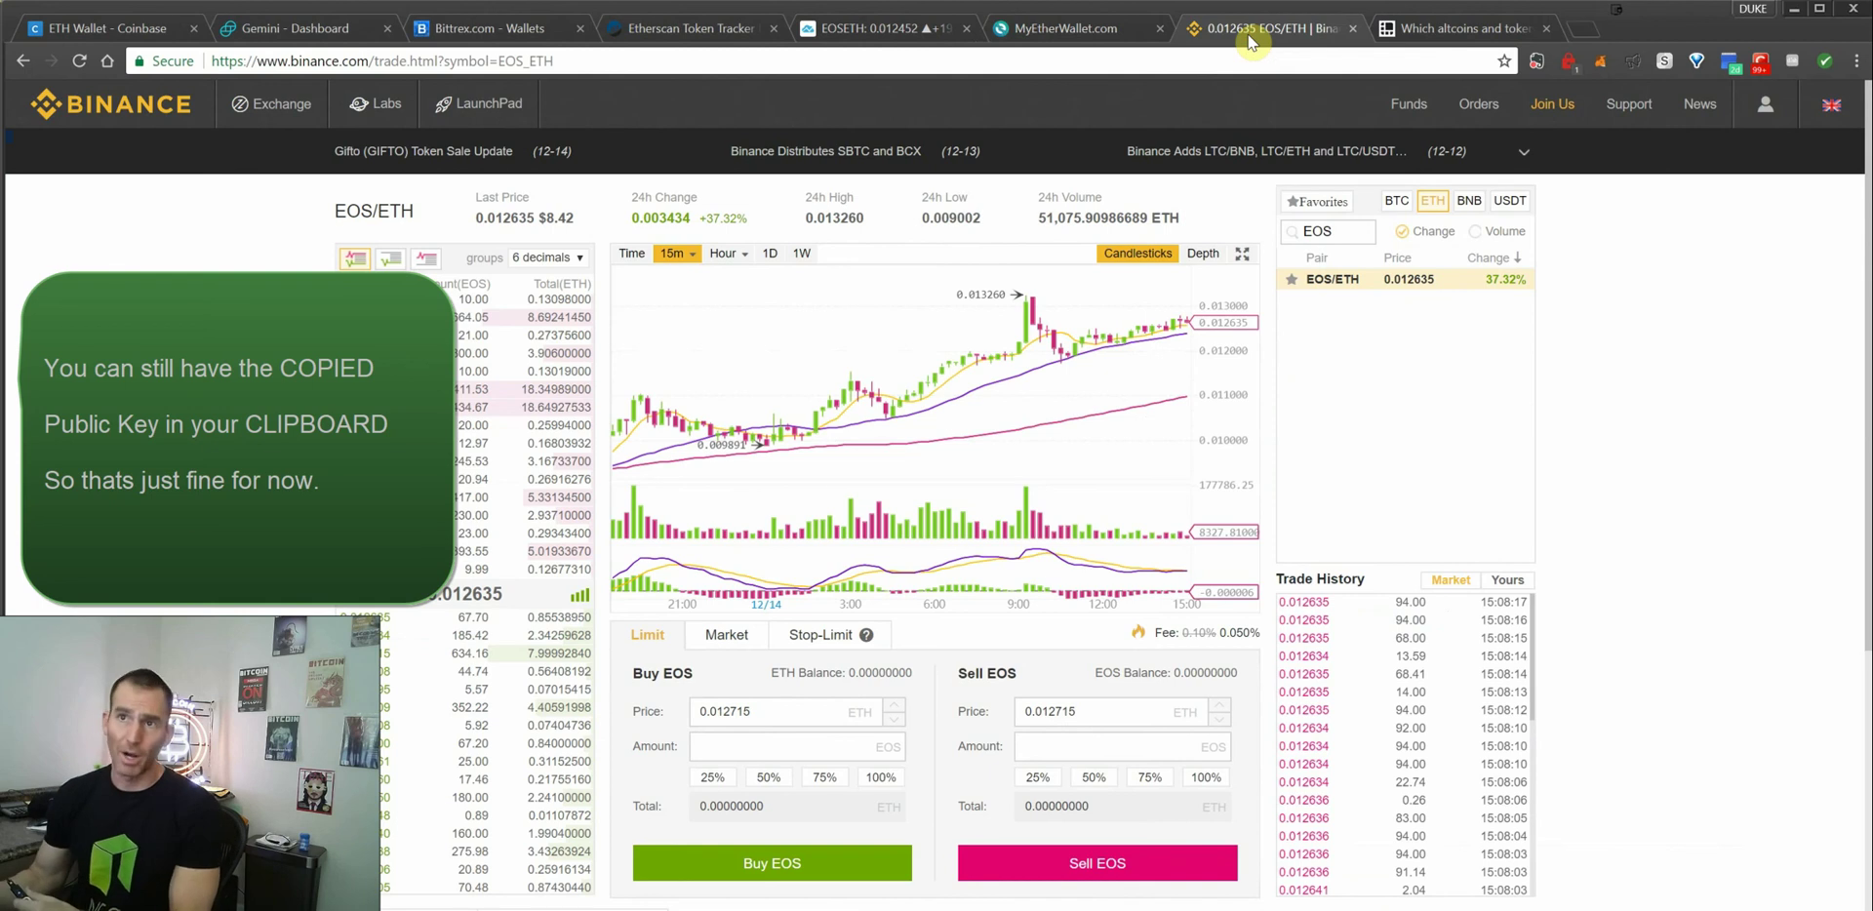
{"action": "mouse_move", "coordinate": [1400, 119]}
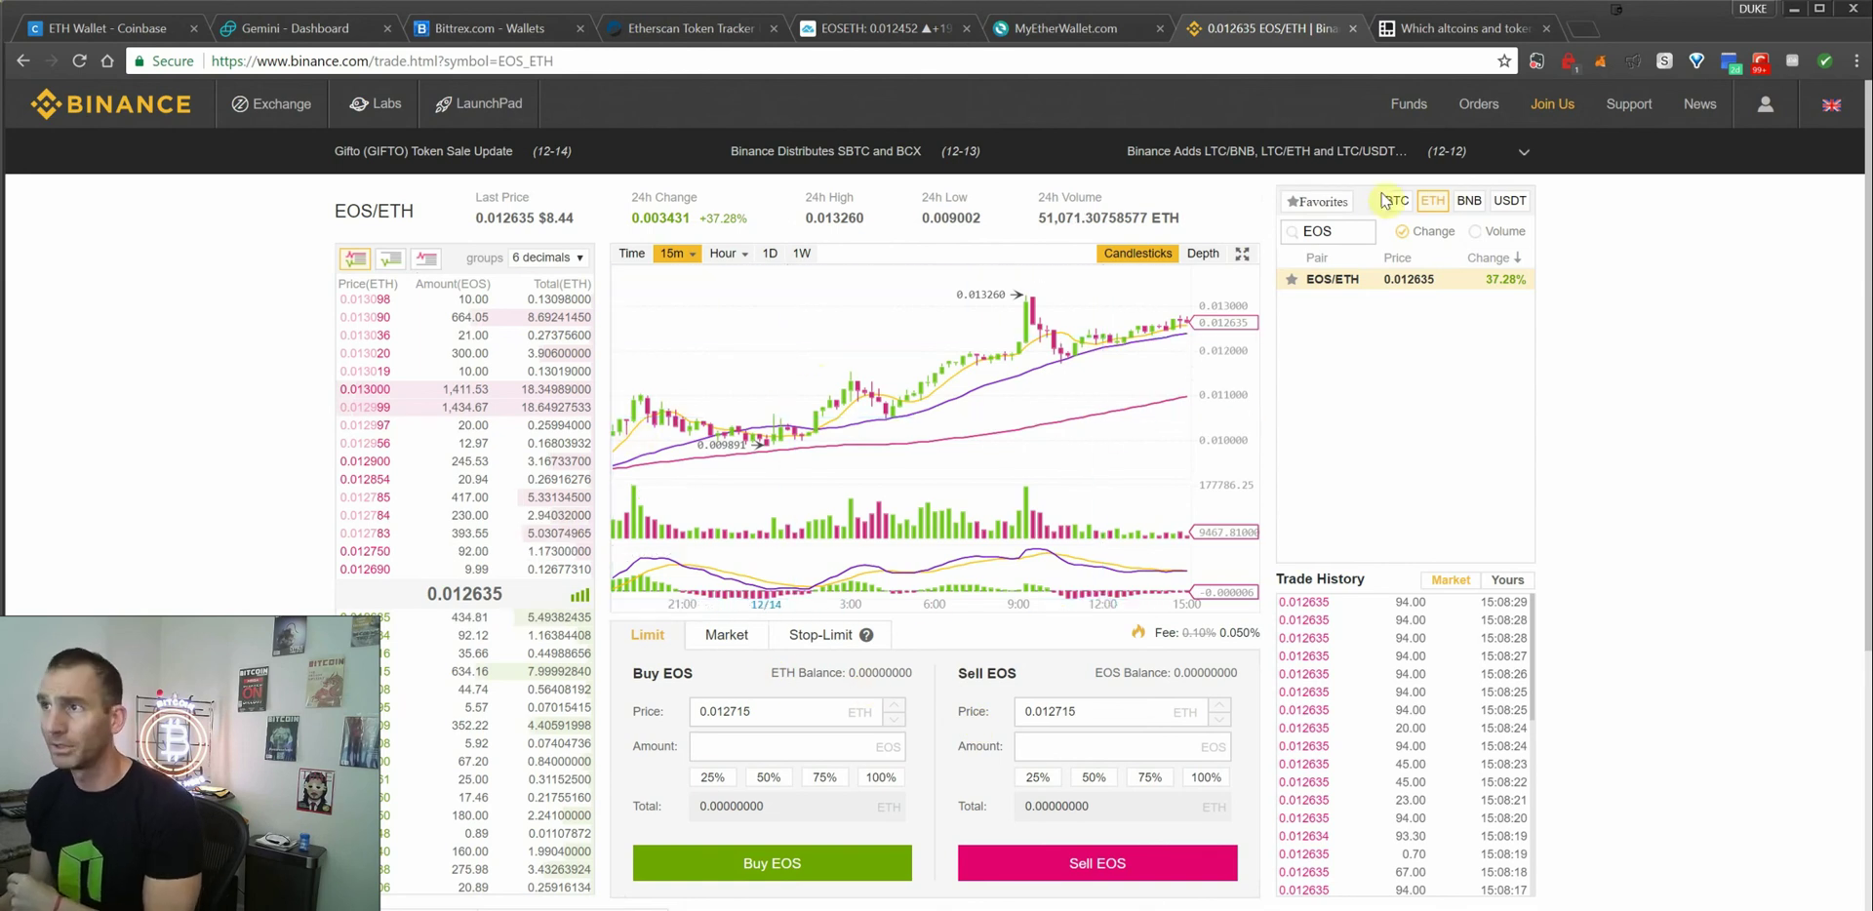
{"action": "double_click", "coordinate": [1358, 234]}
{"action": "key", "text": "BackSpace"}
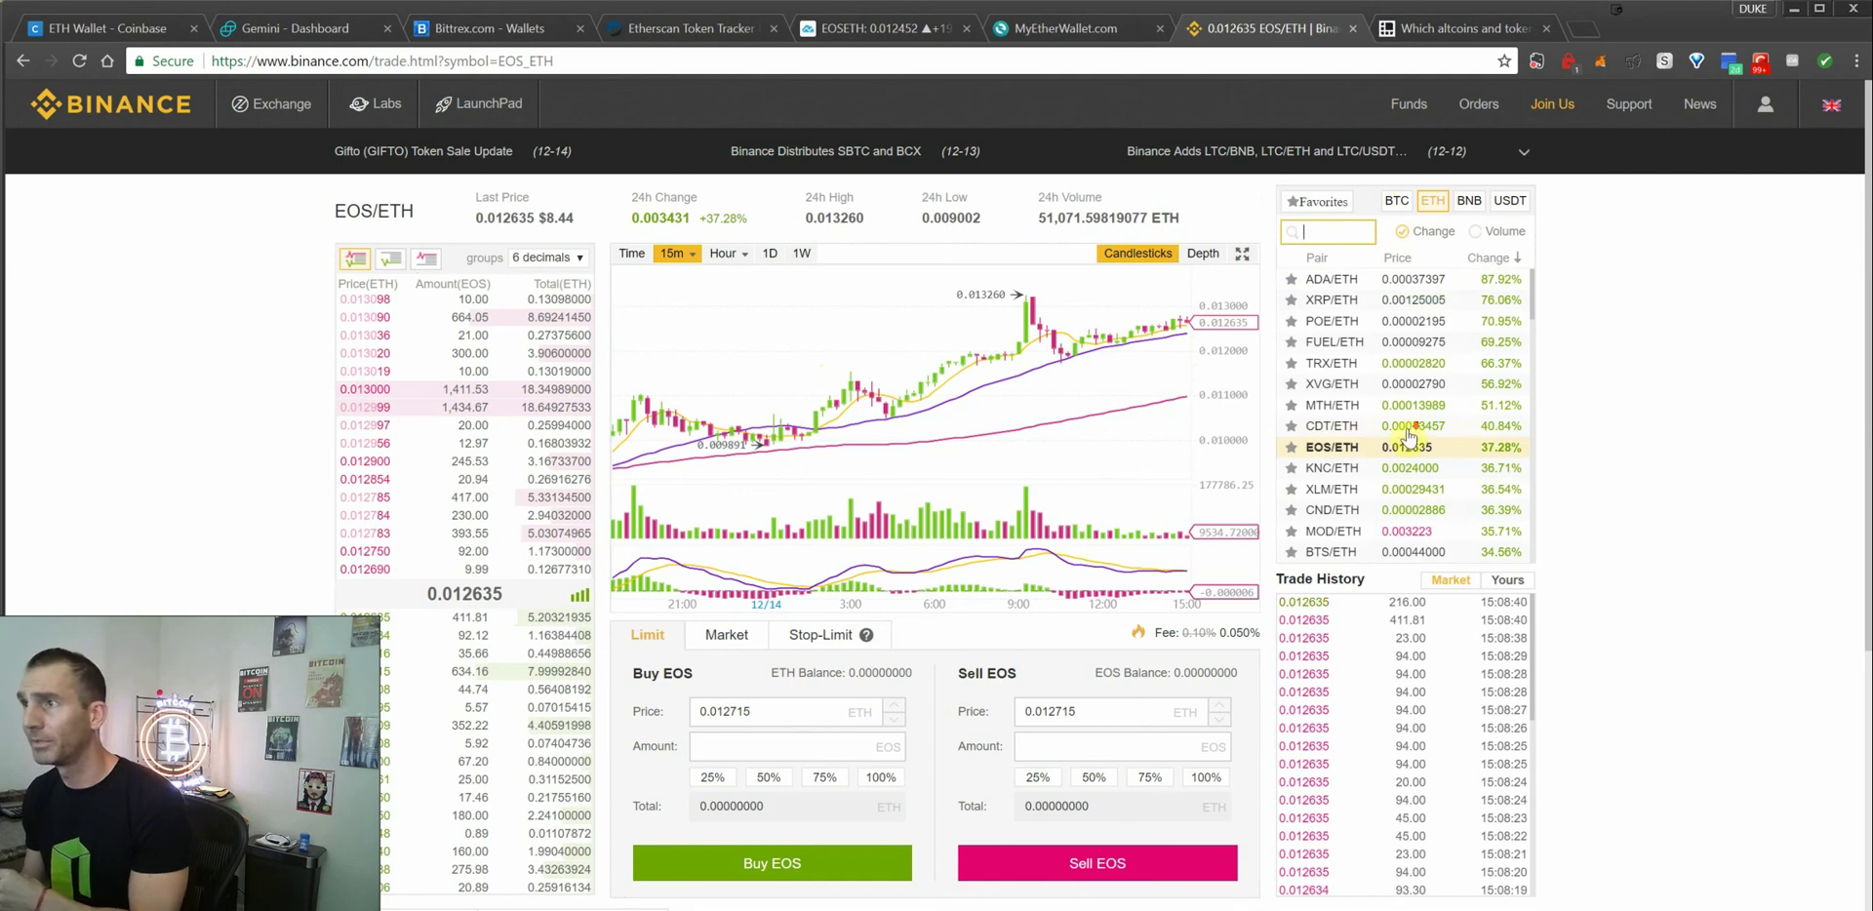
{"action": "scroll", "coordinate": [1404, 435], "scroll_direction": "down", "scroll_amount": 1}
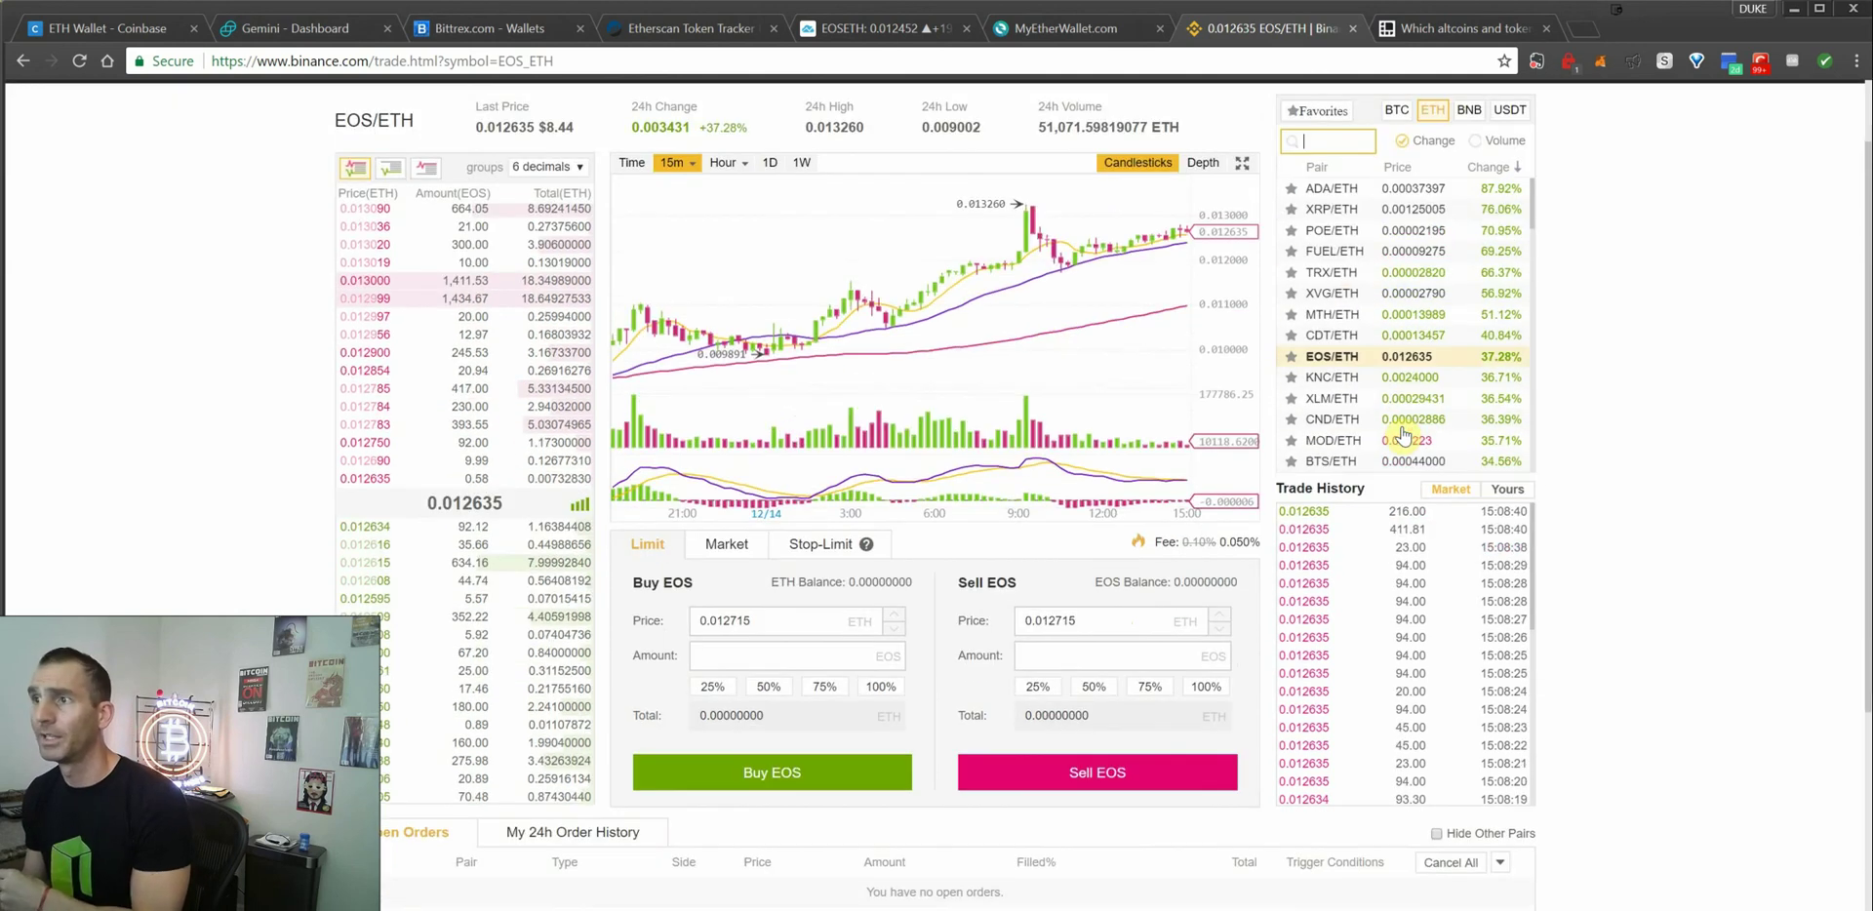
{"action": "scroll", "coordinate": [1405, 435], "scroll_direction": "up", "scroll_amount": 1}
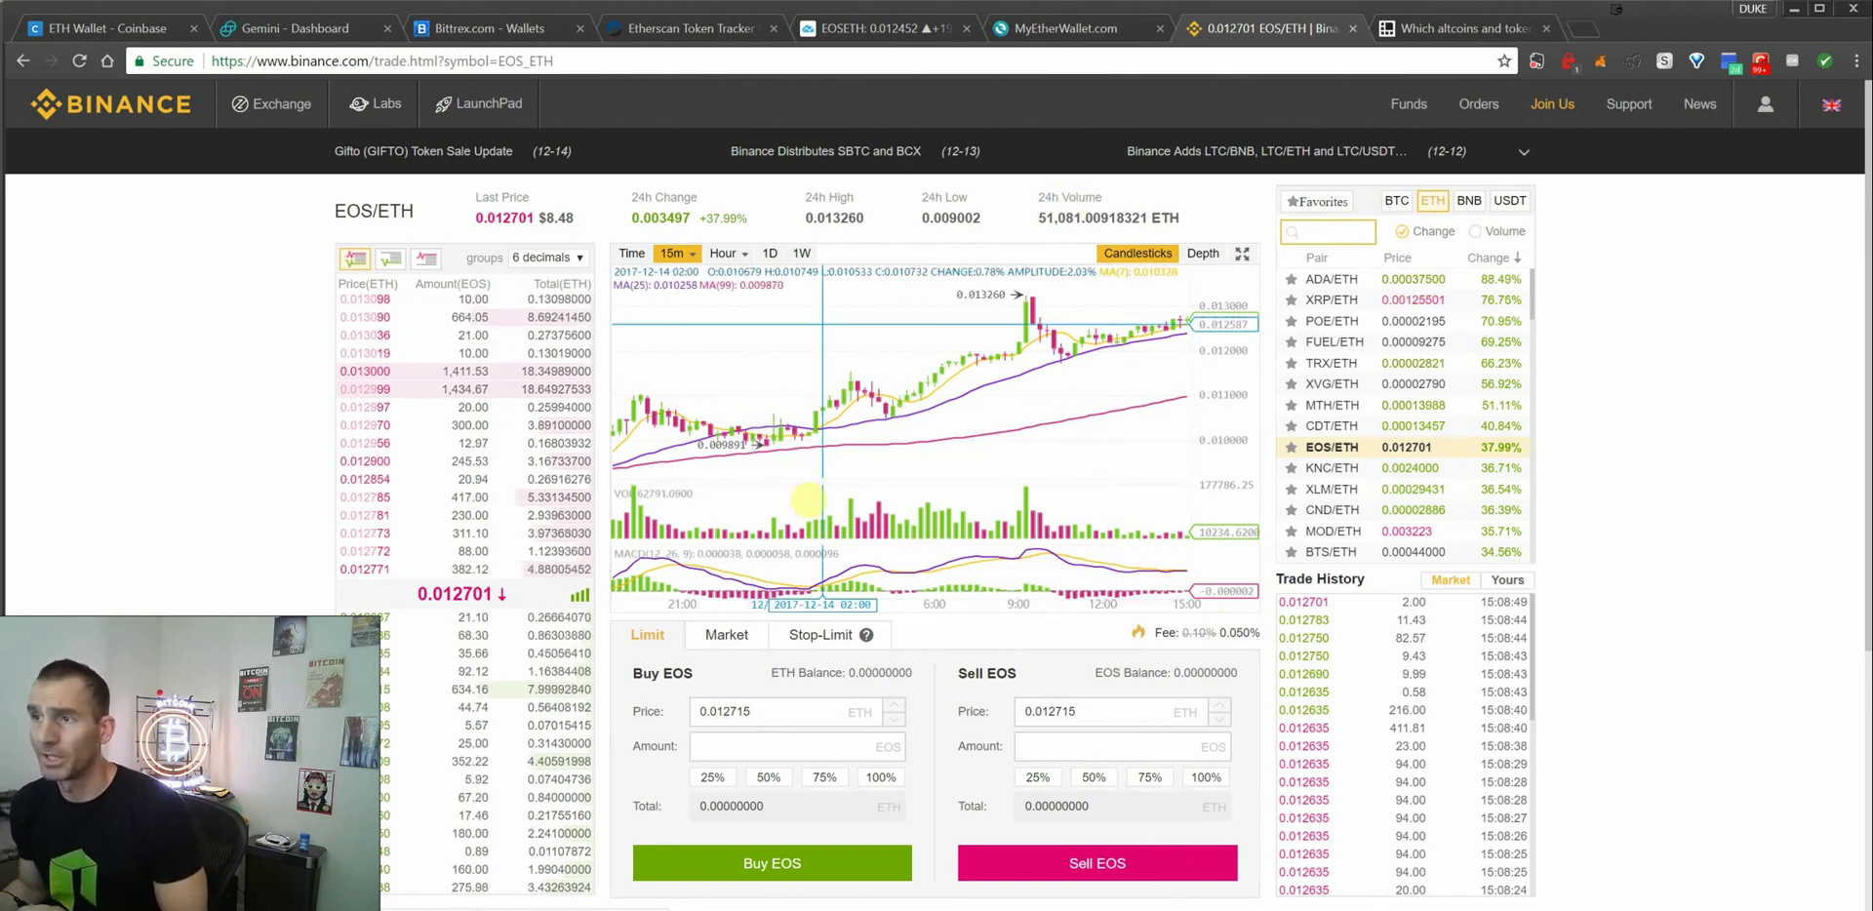
Search pairs for 'Eos' and reopen the EOS/ETH market at a 0.012701 ETH price.
{"action": "left_click", "coordinate": [1325, 239]}
{"action": "type", "text": "Eos"}
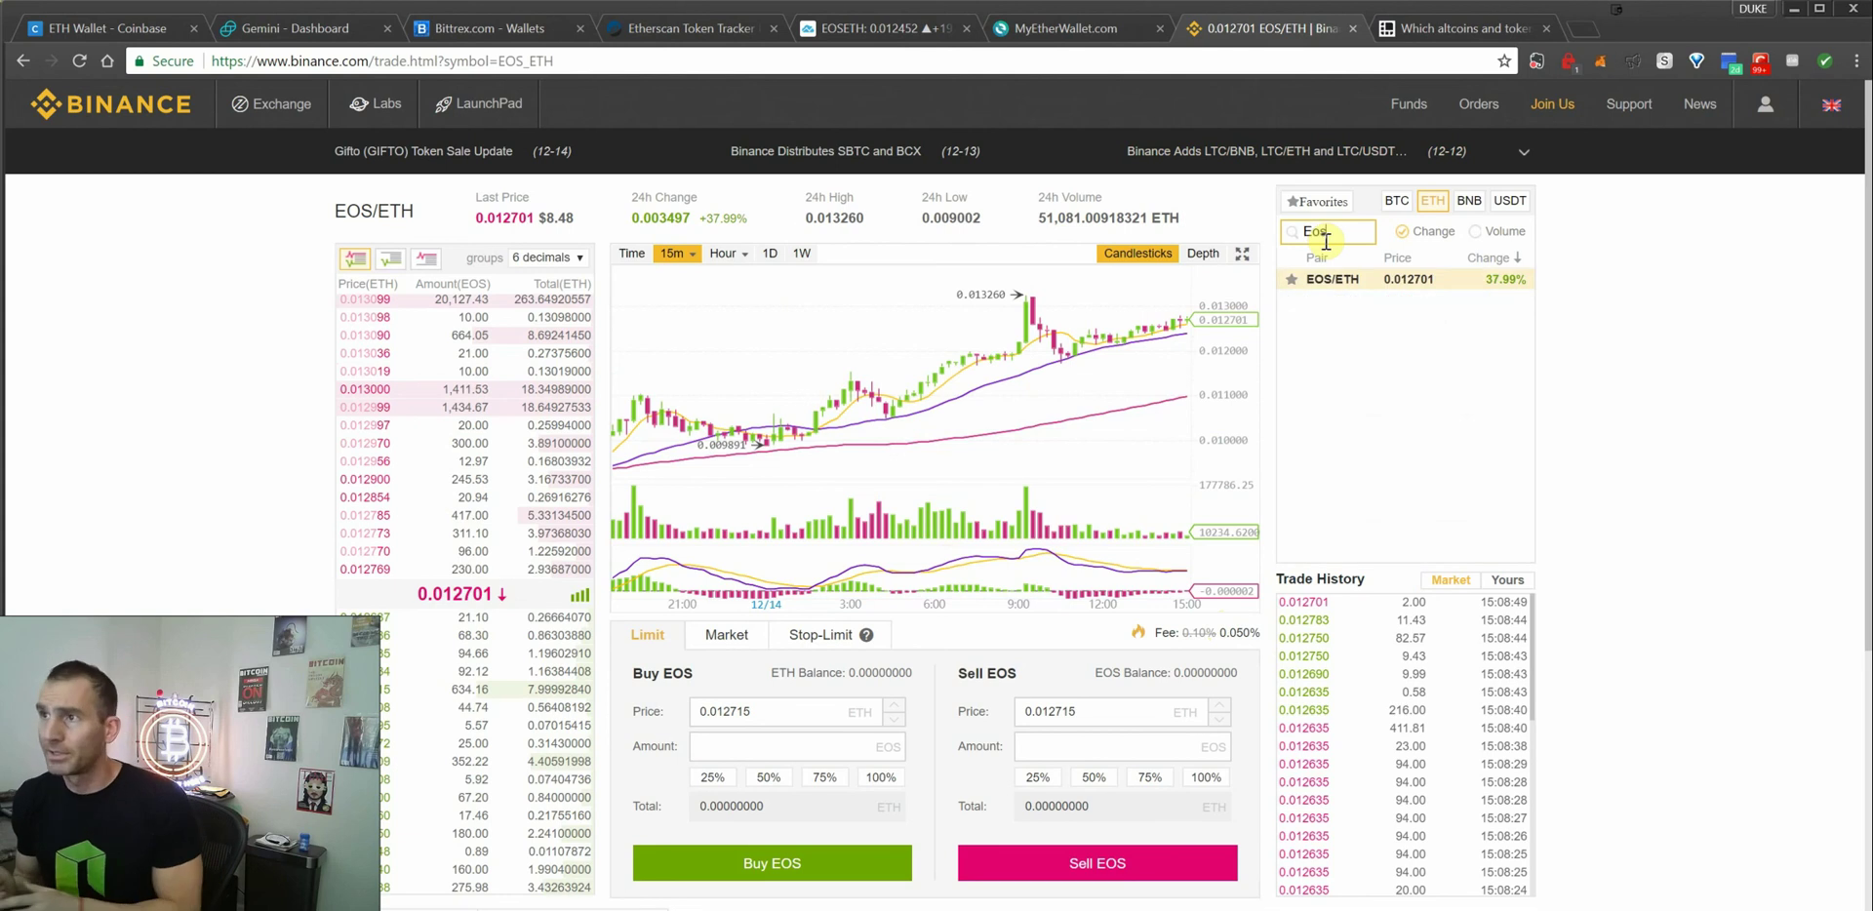
{"action": "left_click", "coordinate": [1334, 280]}
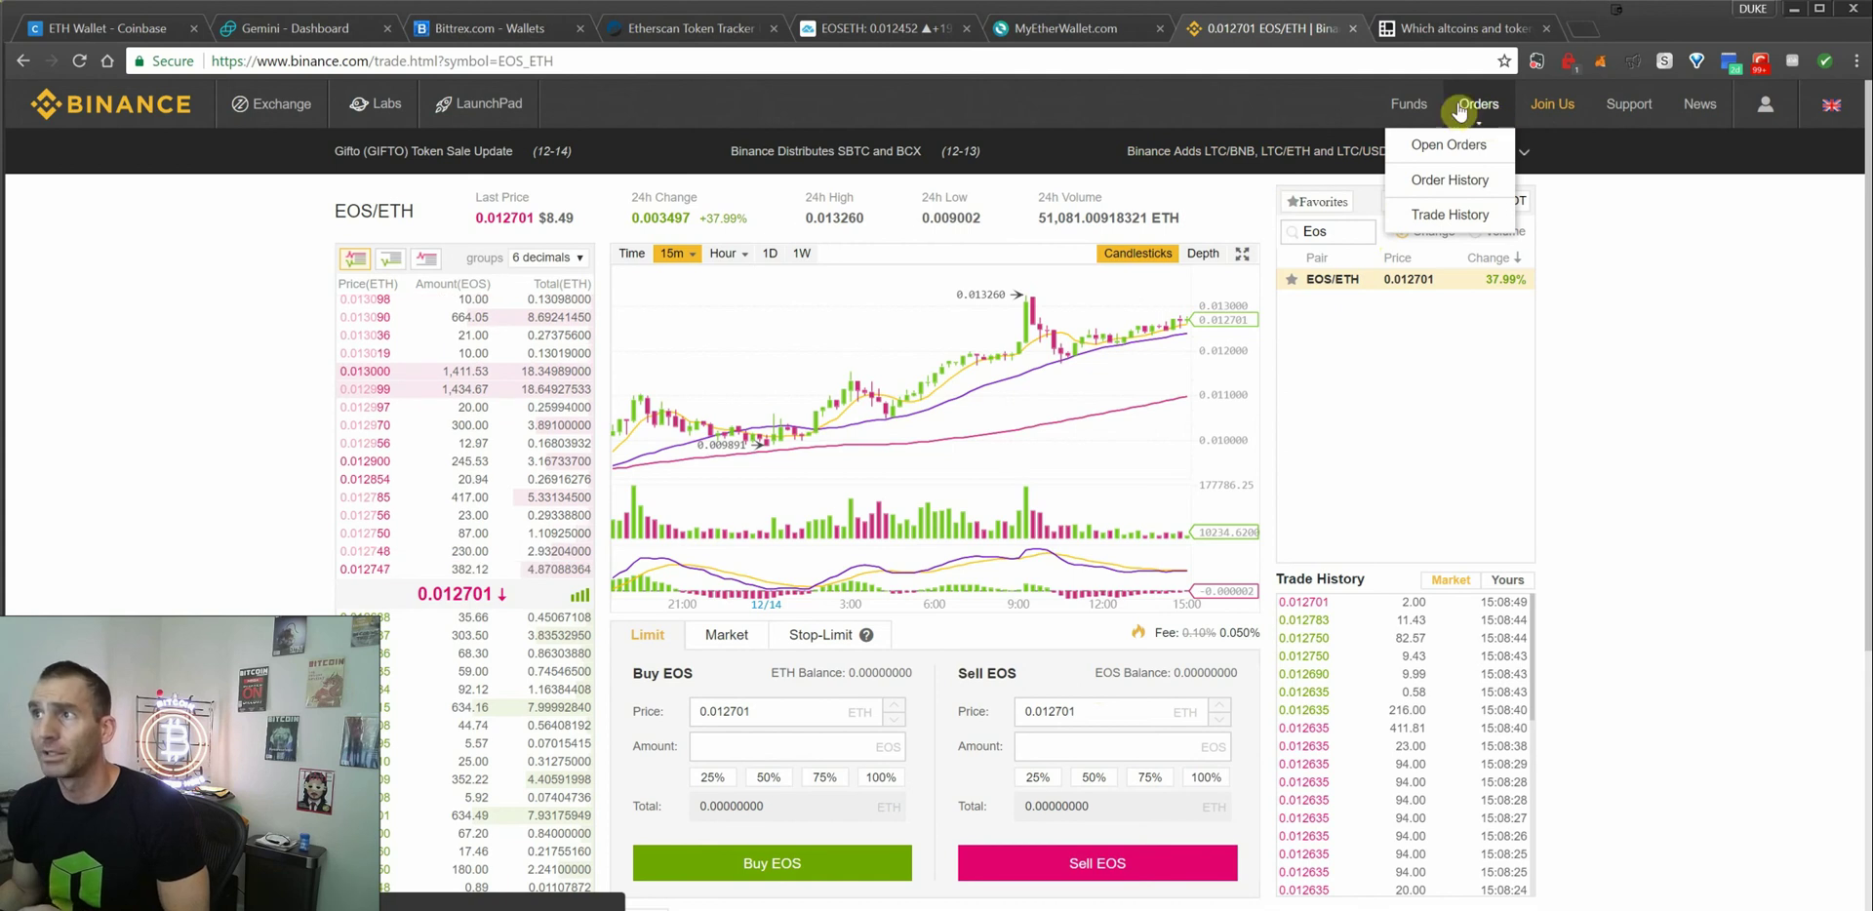
{"action": "mouse_move", "coordinate": [1402, 109]}
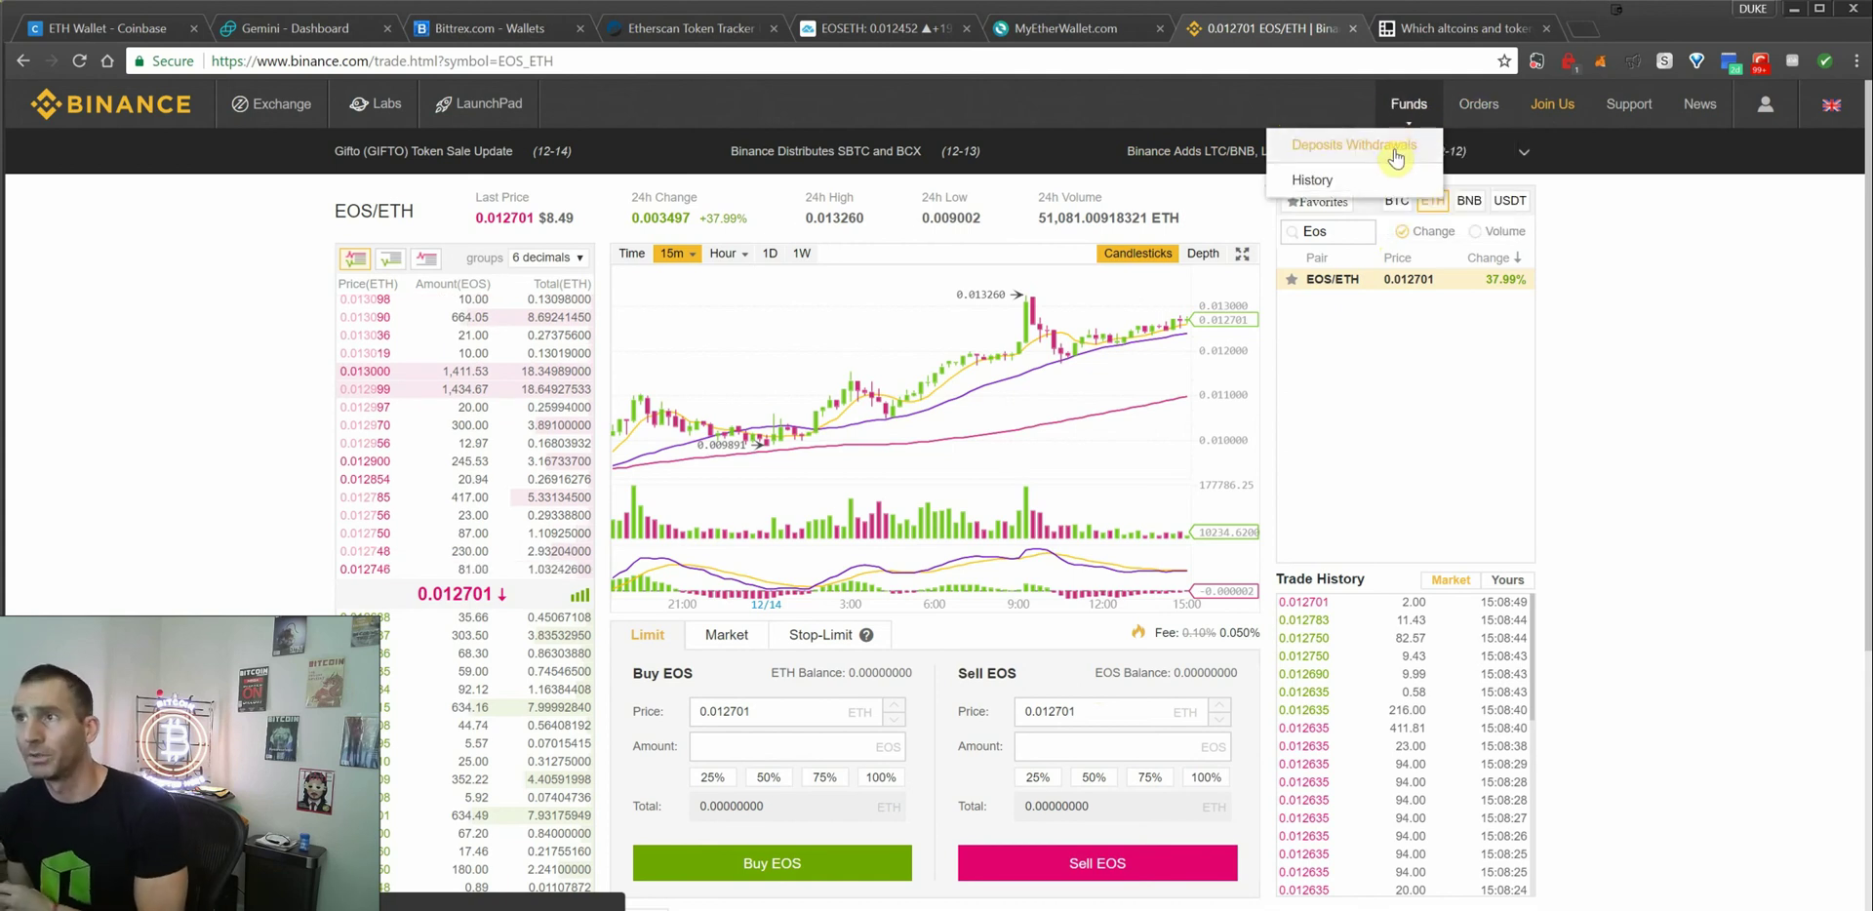
On Deposits & Withdrawals, search EOS, show zero balances, and open the EOS withdrawal form.
{"action": "left_click", "coordinate": [1397, 158]}
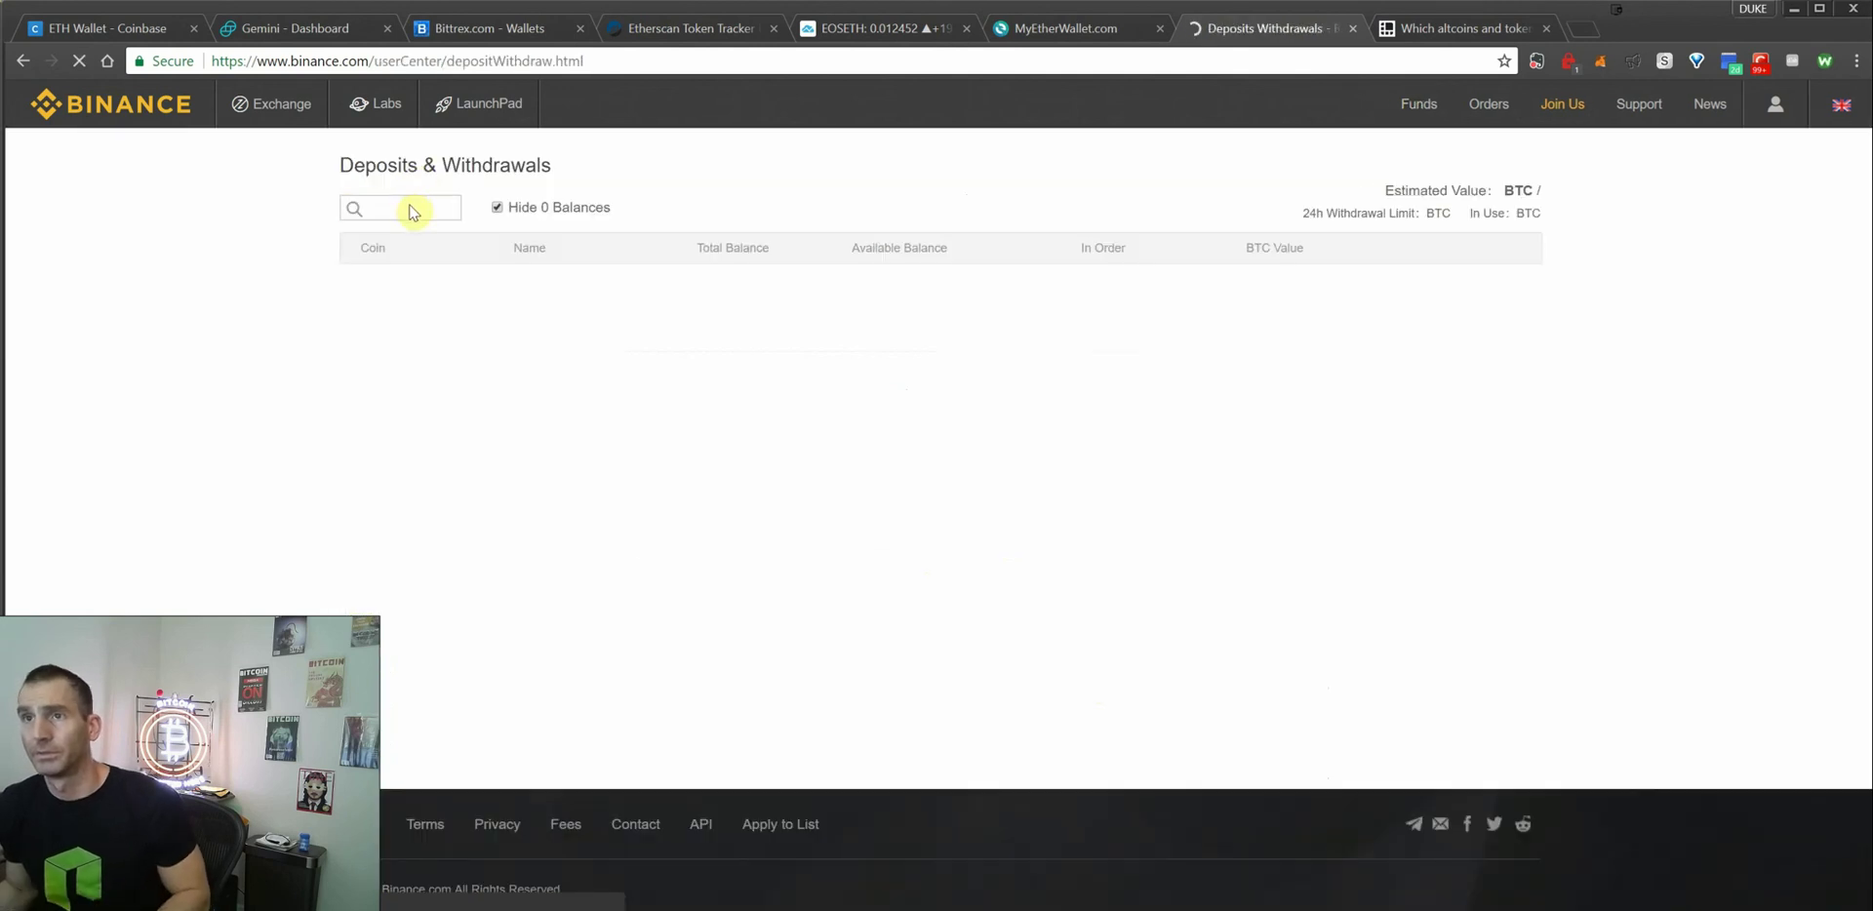
{"action": "left_click", "coordinate": [405, 215]}
{"action": "type", "text": "EOS"}
{"action": "left_click", "coordinate": [522, 215]}
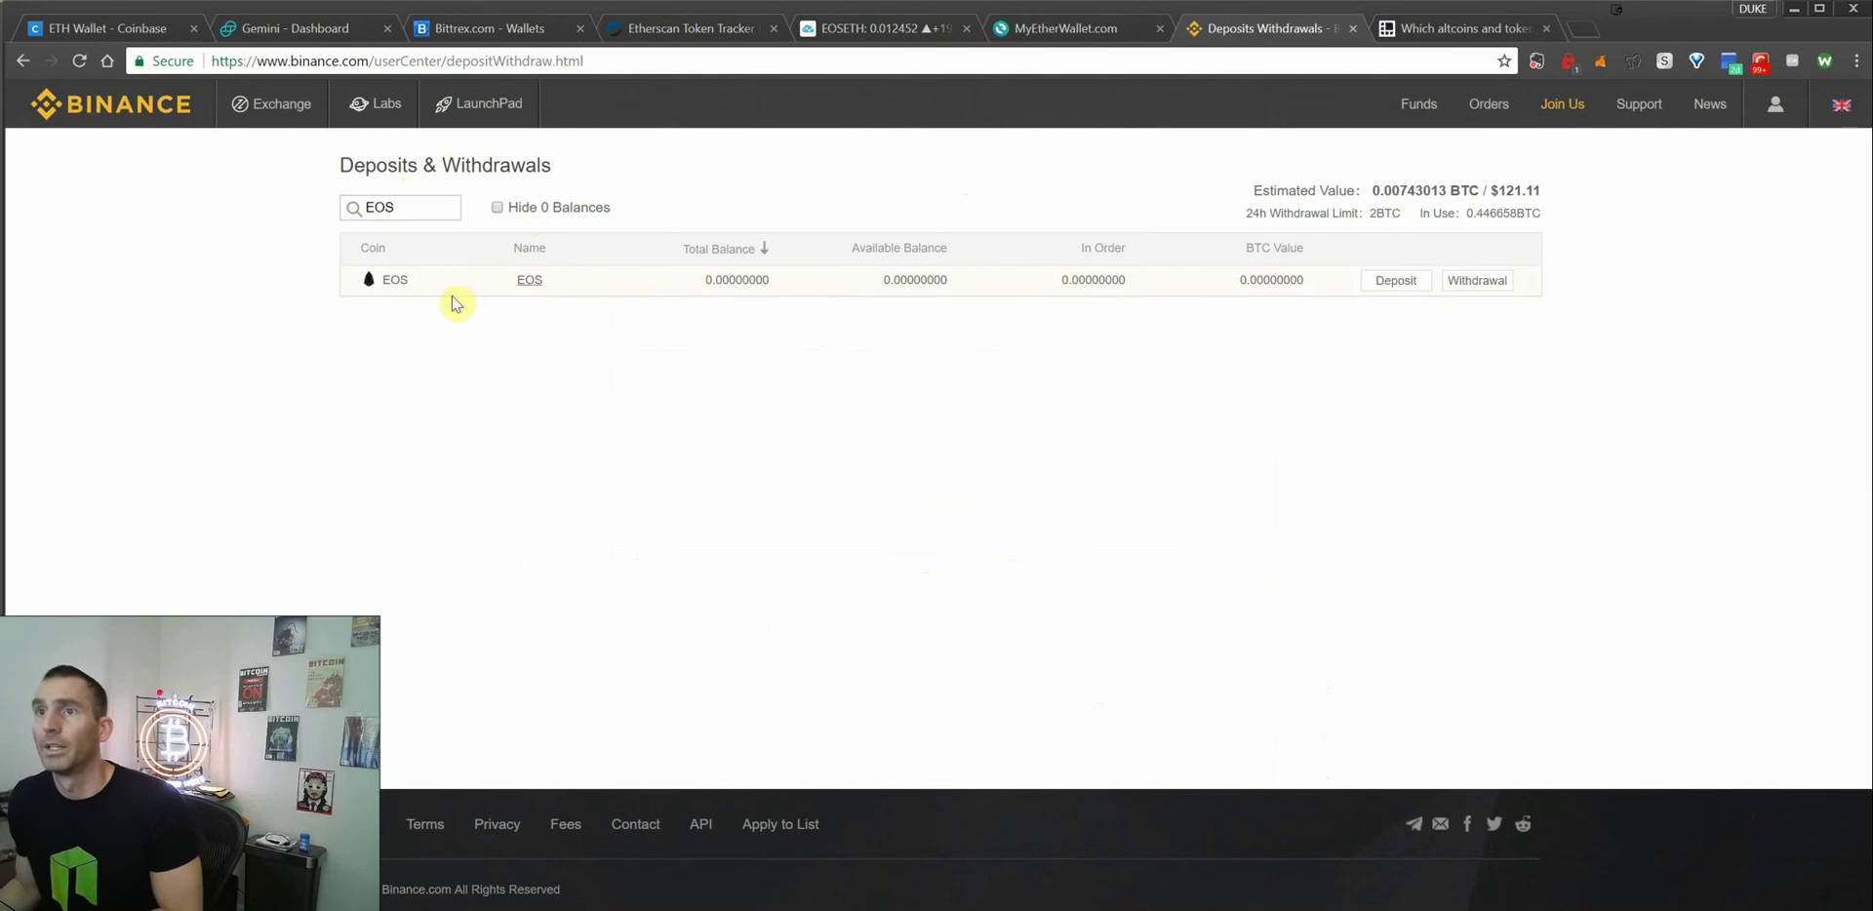
{"action": "left_click_drag", "start_coordinate": [709, 280], "coordinate": [715, 280]}
{"action": "triple_click", "coordinate": [754, 282]}
{"action": "left_click", "coordinate": [752, 281]}
{"action": "left_click", "coordinate": [1473, 284]}
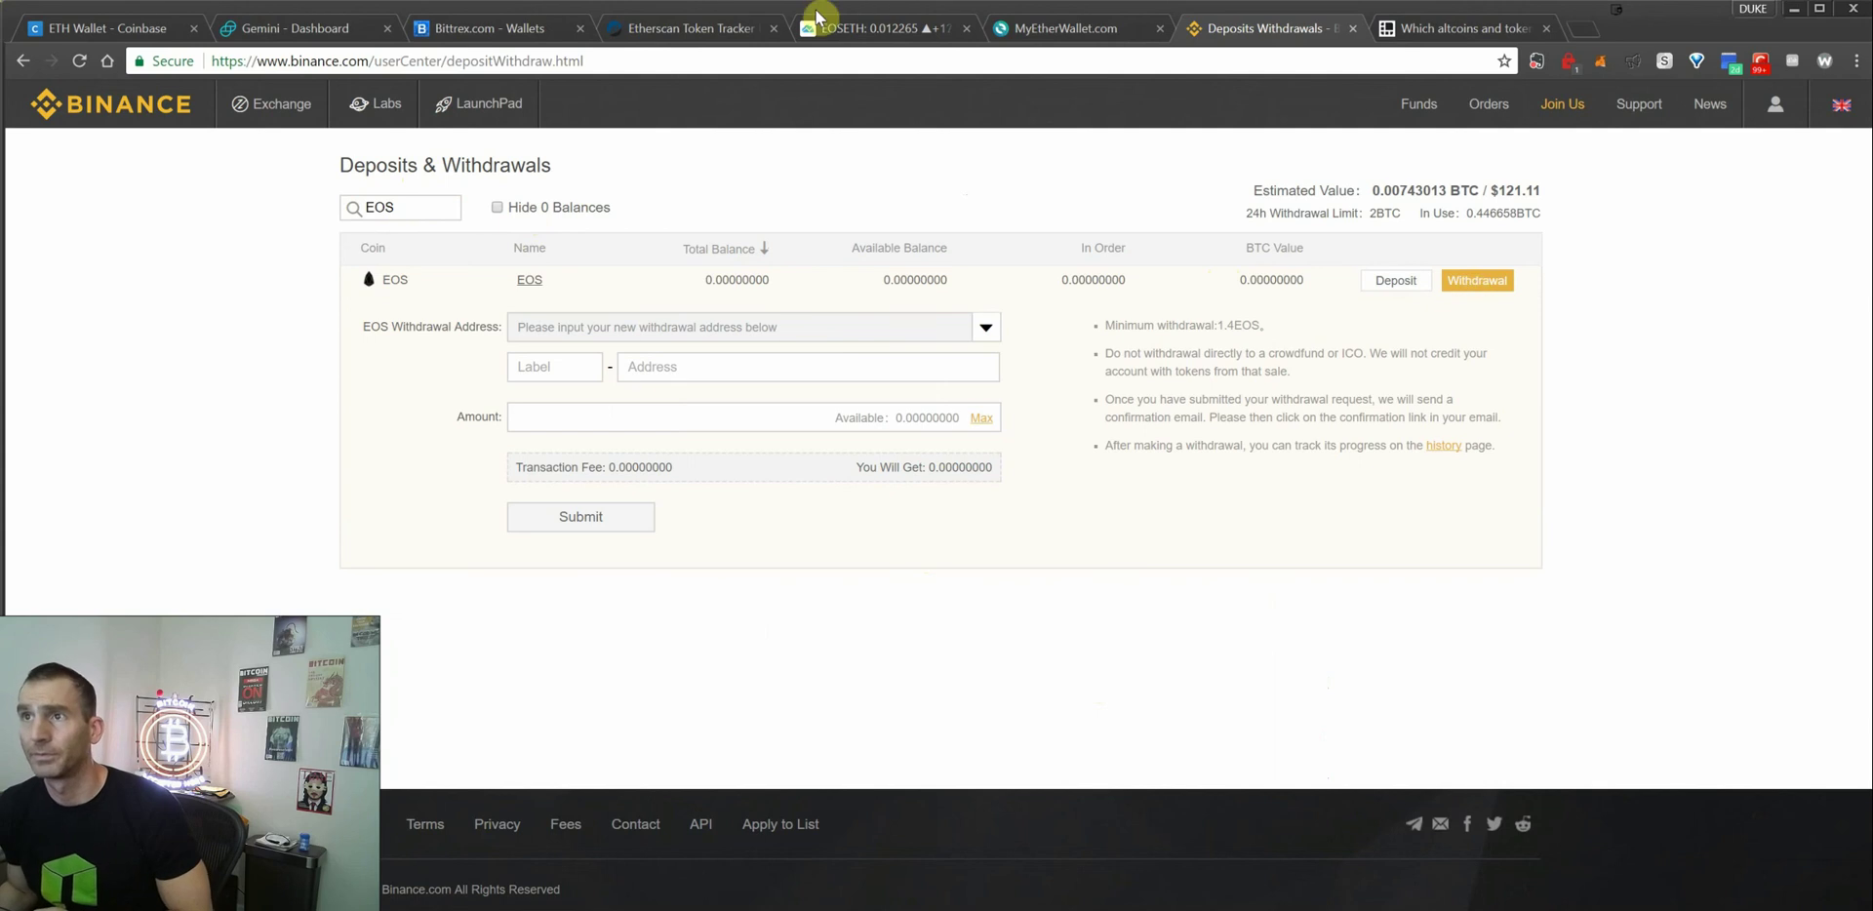
Select and copy the Ledger account's ETH address again in MyEtherWallet.
{"action": "left_click", "coordinate": [1077, 32]}
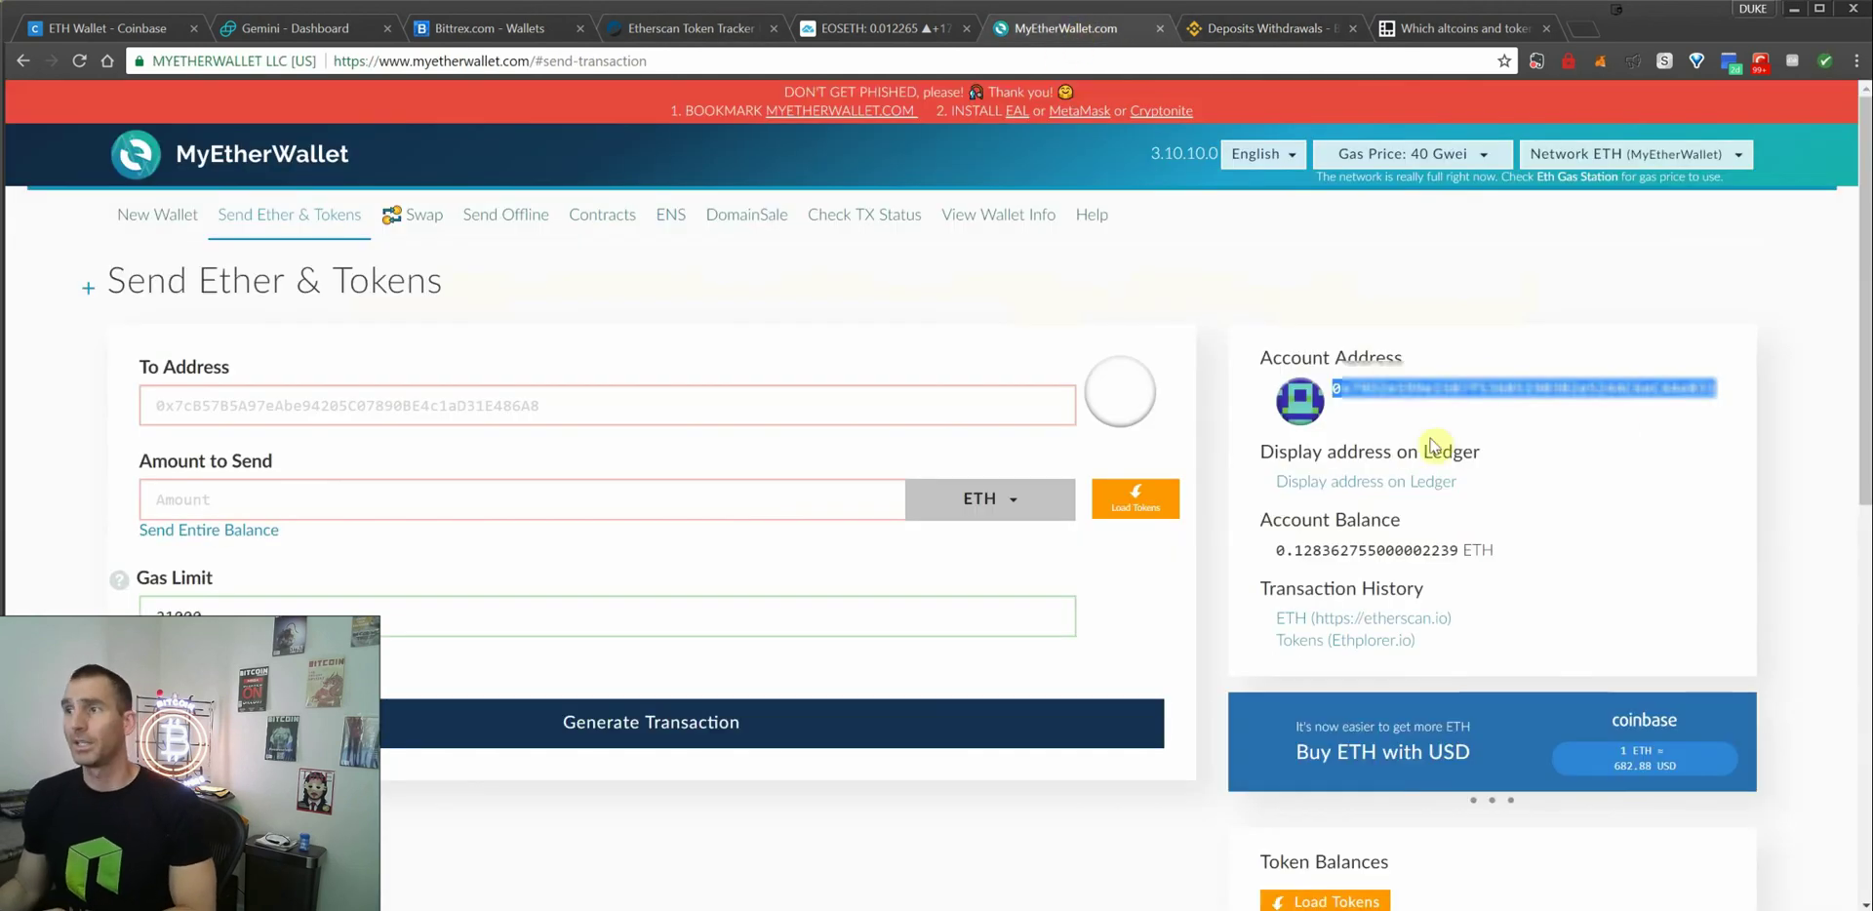
{"action": "left_click", "coordinate": [1536, 395]}
{"action": "double_click", "coordinate": [1533, 388]}
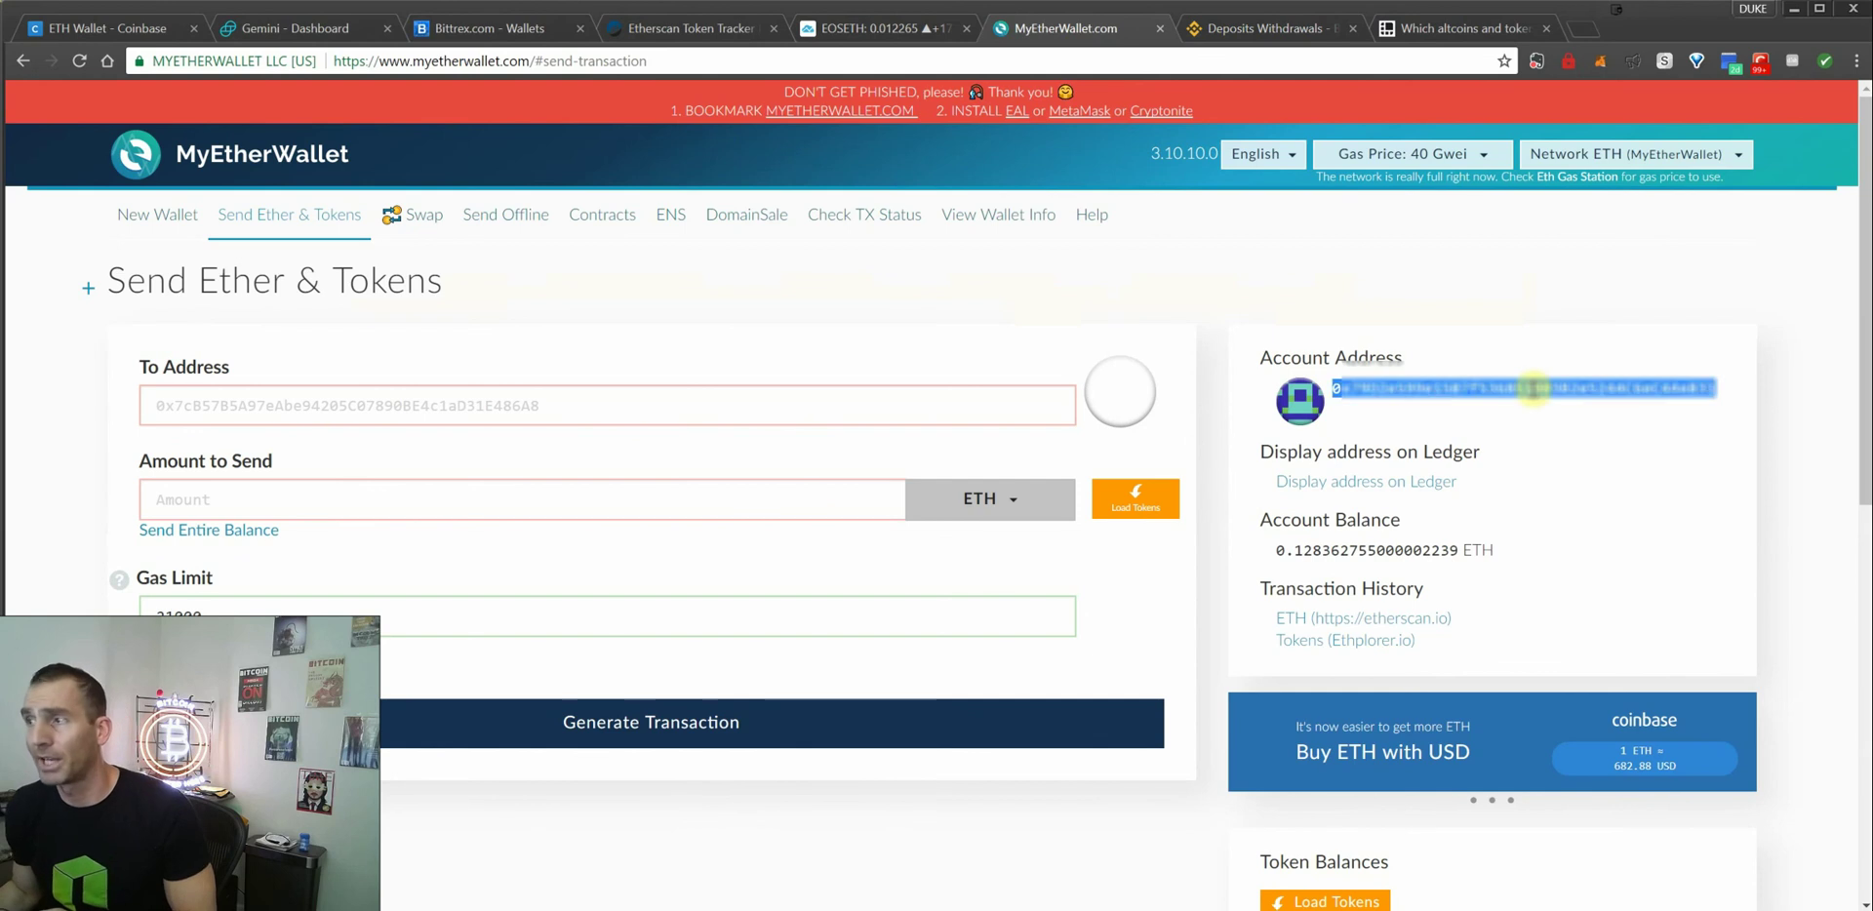
Check the Binance EOS withdrawal address field, then go back to MyEtherWallet.
{"action": "left_click", "coordinate": [1285, 36]}
{"action": "left_click", "coordinate": [715, 367]}
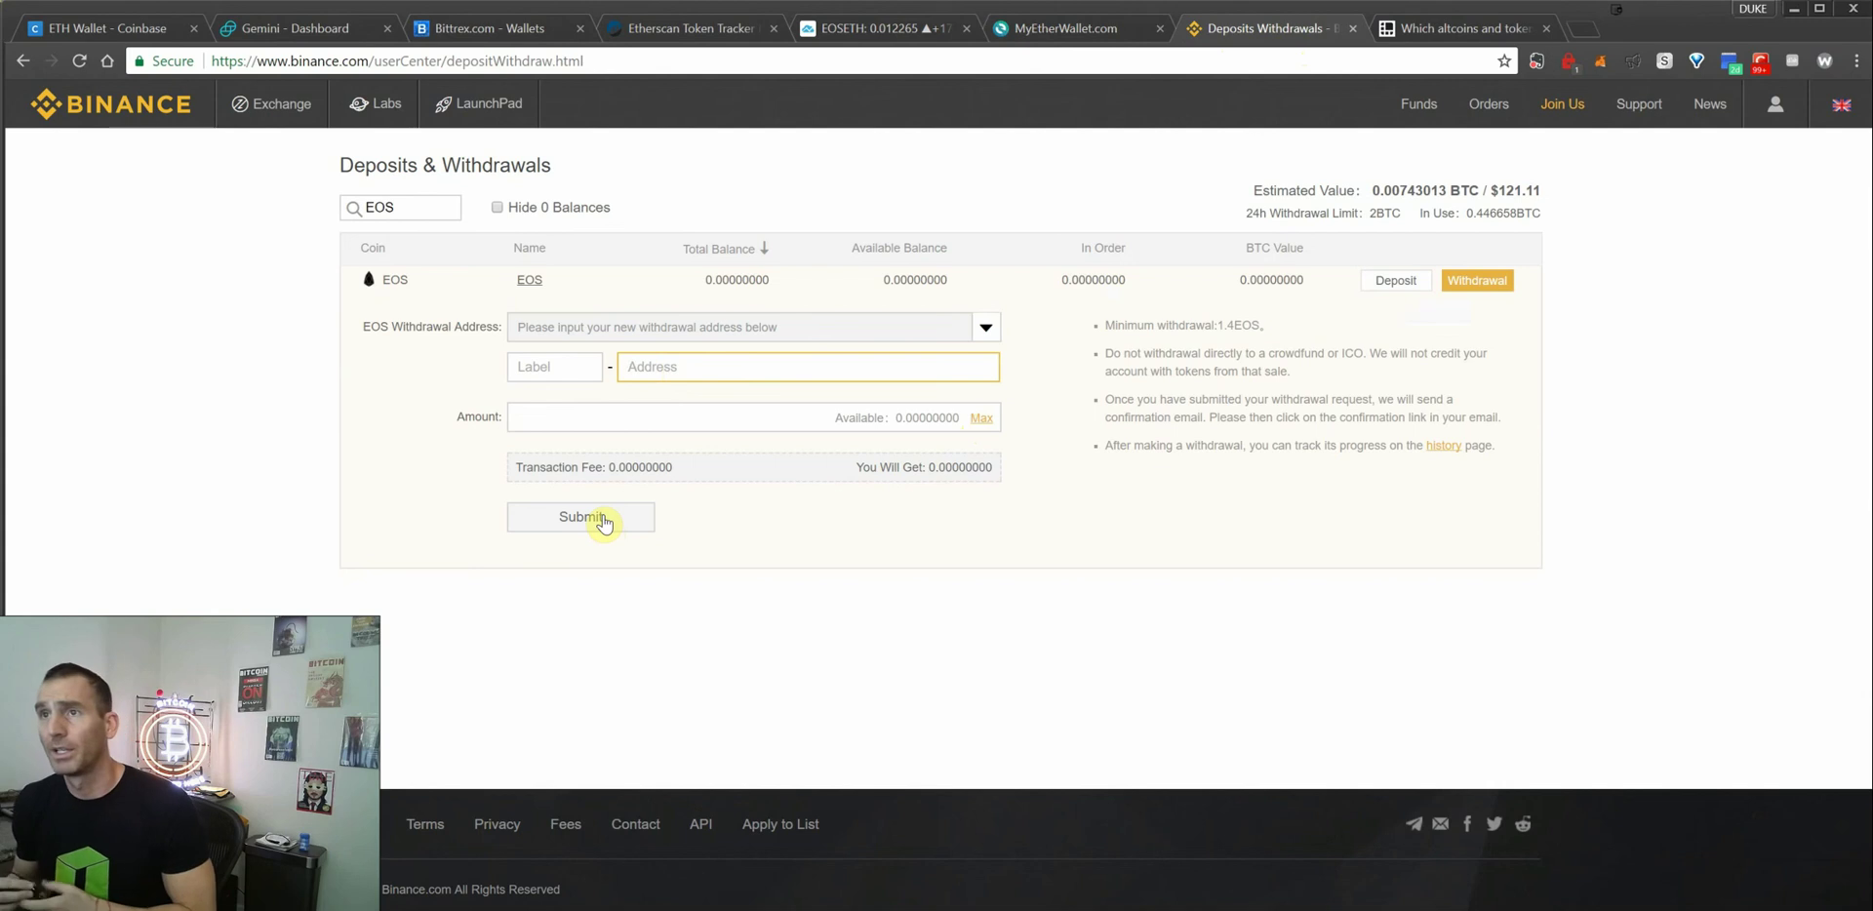
{"action": "left_click", "coordinate": [1073, 33]}
{"action": "scroll", "coordinate": [1346, 439], "scroll_direction": "down", "scroll_amount": 4}
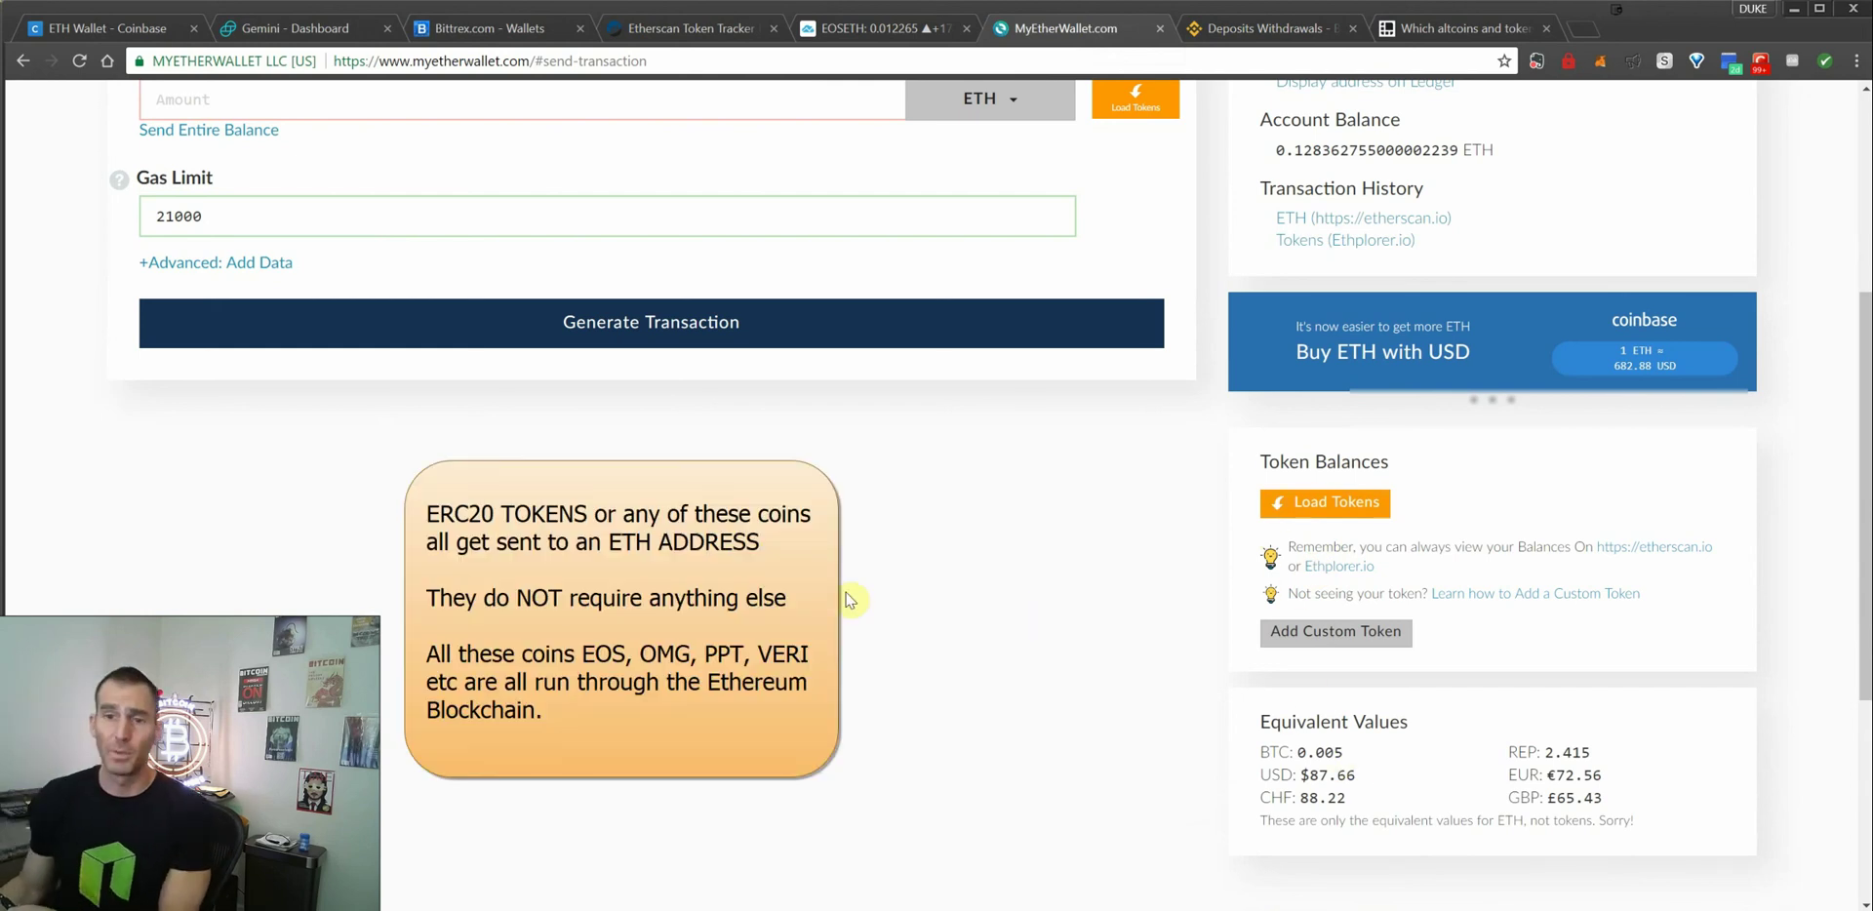
{"action": "scroll", "coordinate": [1153, 670], "scroll_direction": "up", "scroll_amount": 1}
{"action": "scroll", "coordinate": [1199, 634], "scroll_direction": "up", "scroll_amount": 1}
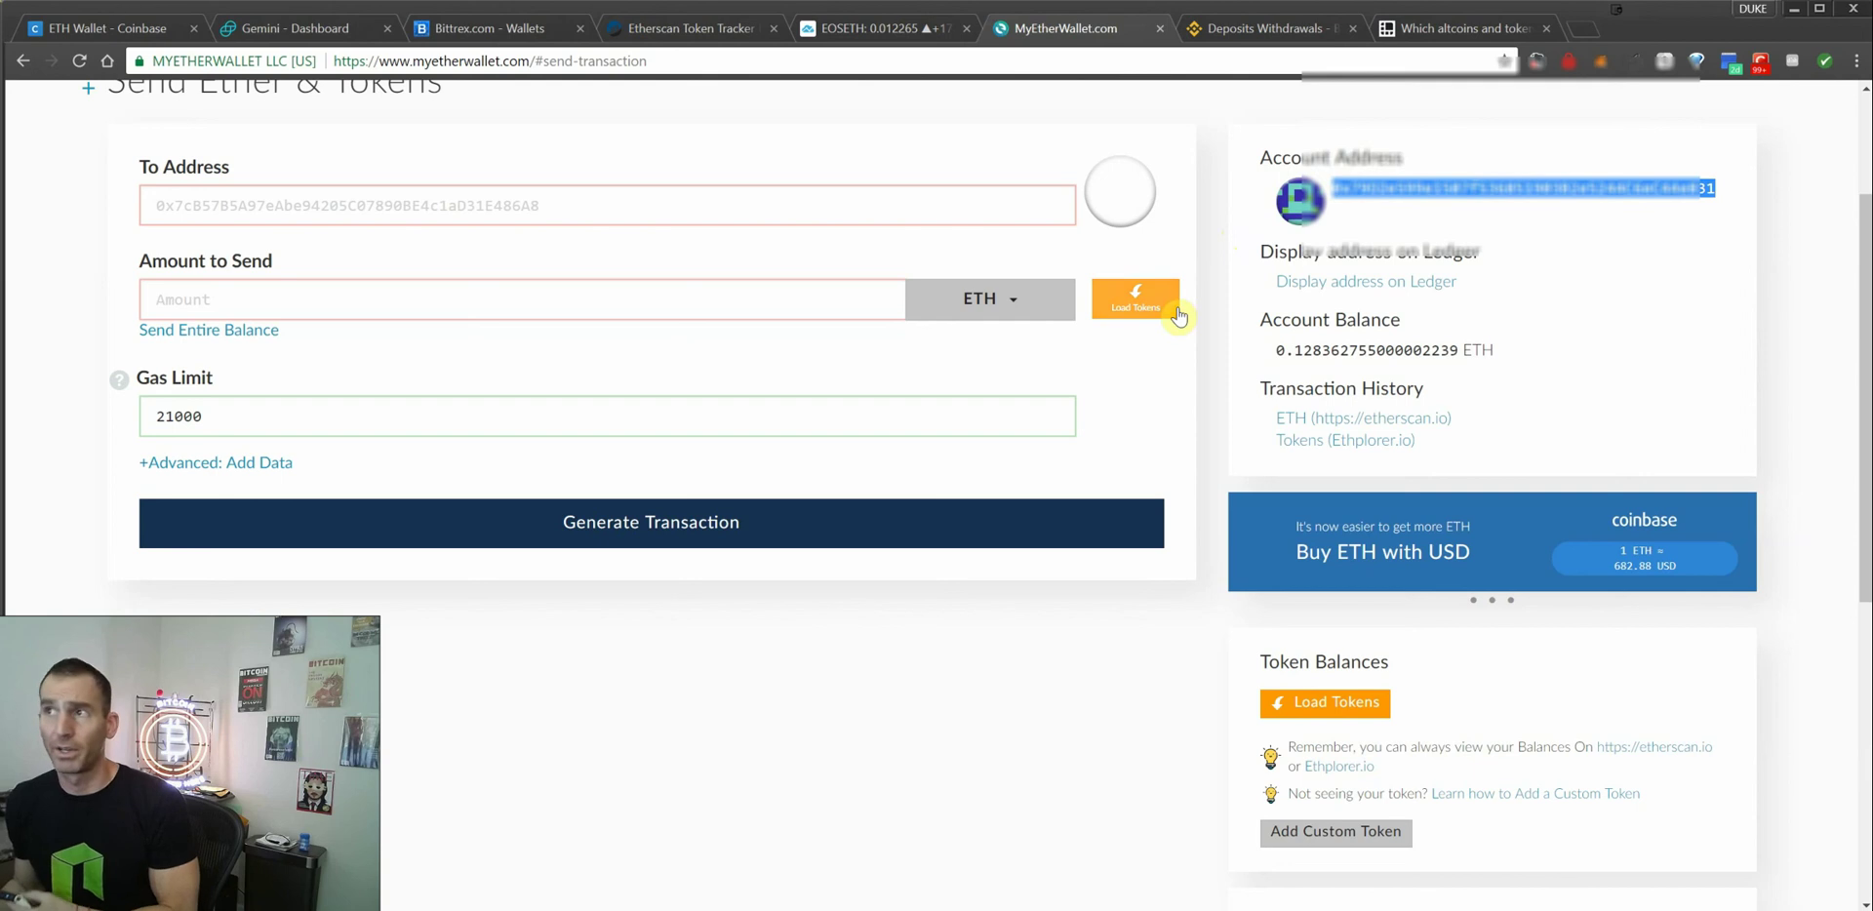
Read through the Ledger article's supported altcoins list, then open a blank new tab.
{"action": "left_click", "coordinate": [1463, 35]}
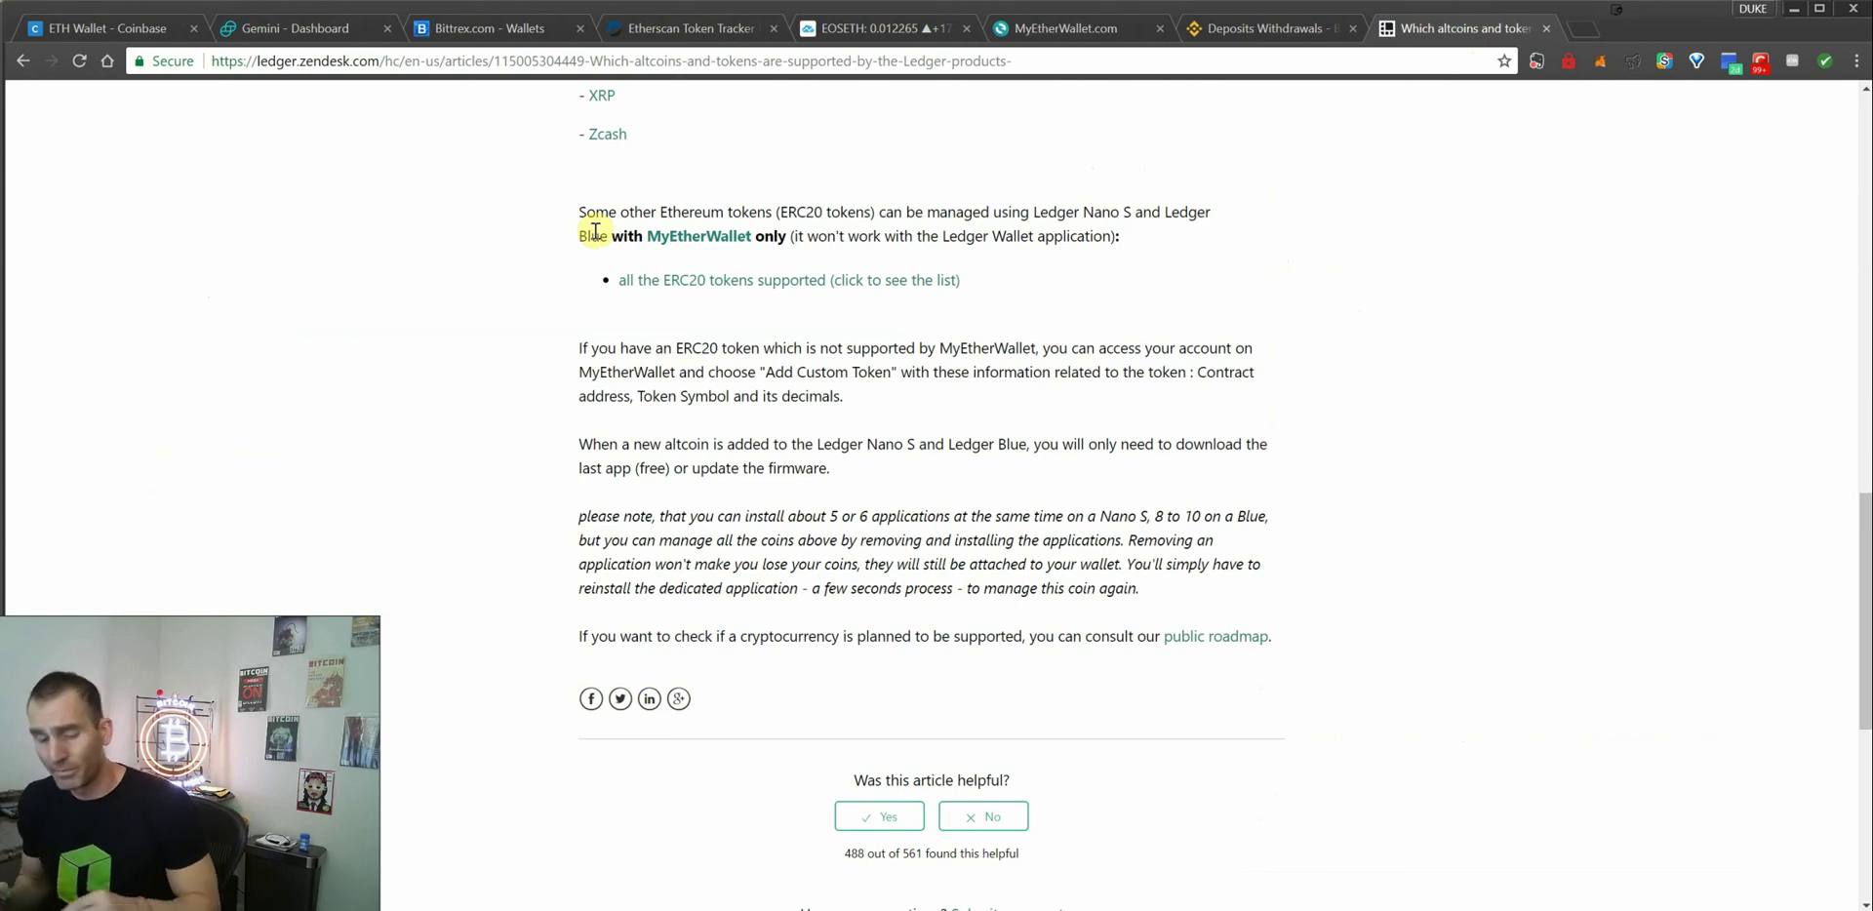
{"action": "scroll", "coordinate": [594, 231], "scroll_direction": "up", "scroll_amount": 15}
{"action": "scroll", "coordinate": [649, 455], "scroll_direction": "down", "scroll_amount": 1}
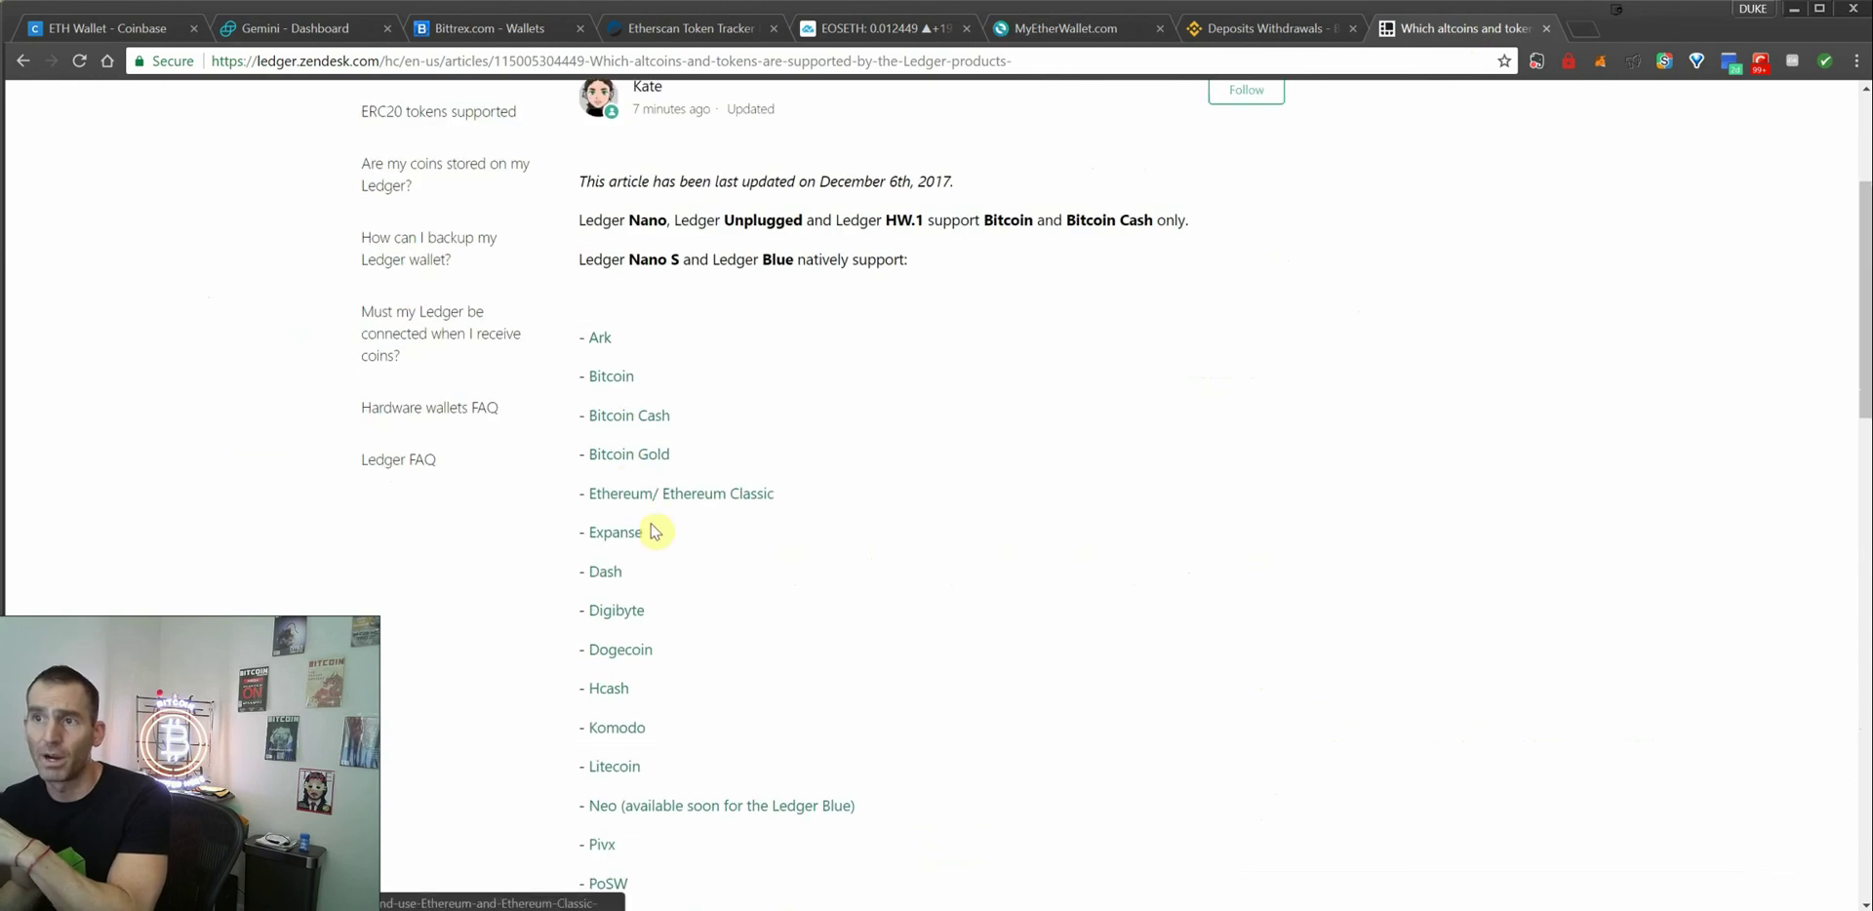
{"action": "scroll", "coordinate": [673, 649], "scroll_direction": "down", "scroll_amount": 1}
{"action": "scroll", "coordinate": [672, 683], "scroll_direction": "down", "scroll_amount": 2}
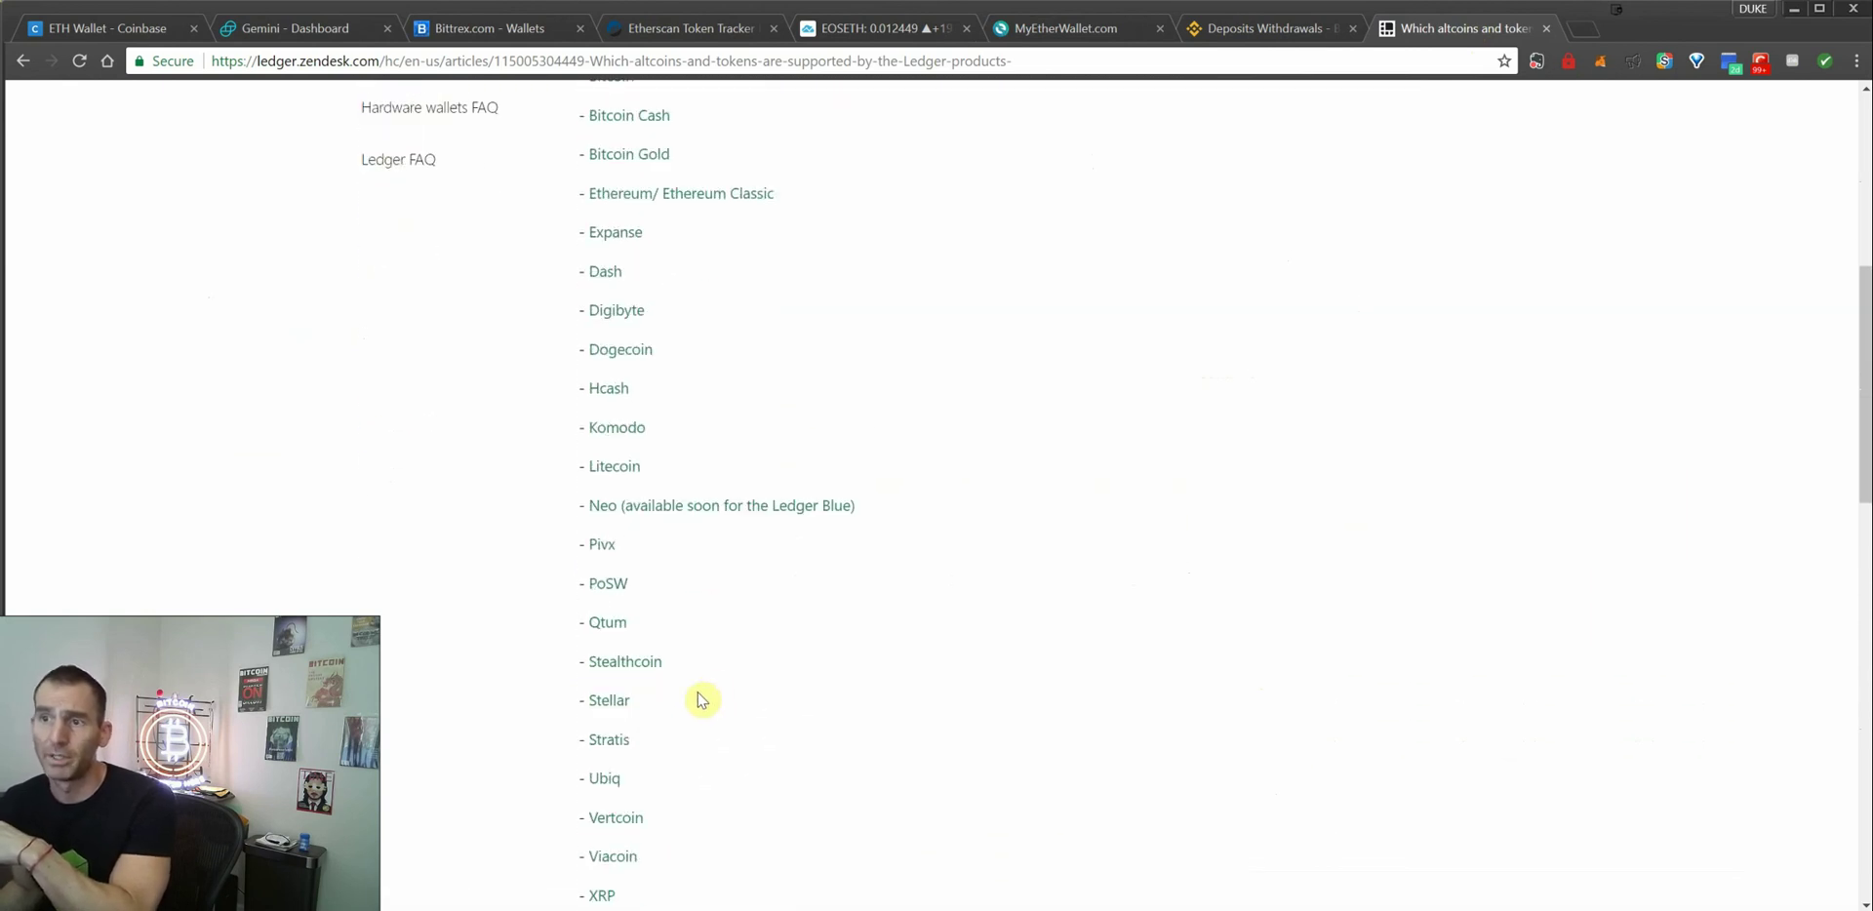
{"action": "scroll", "coordinate": [668, 726], "scroll_direction": "down", "scroll_amount": 1}
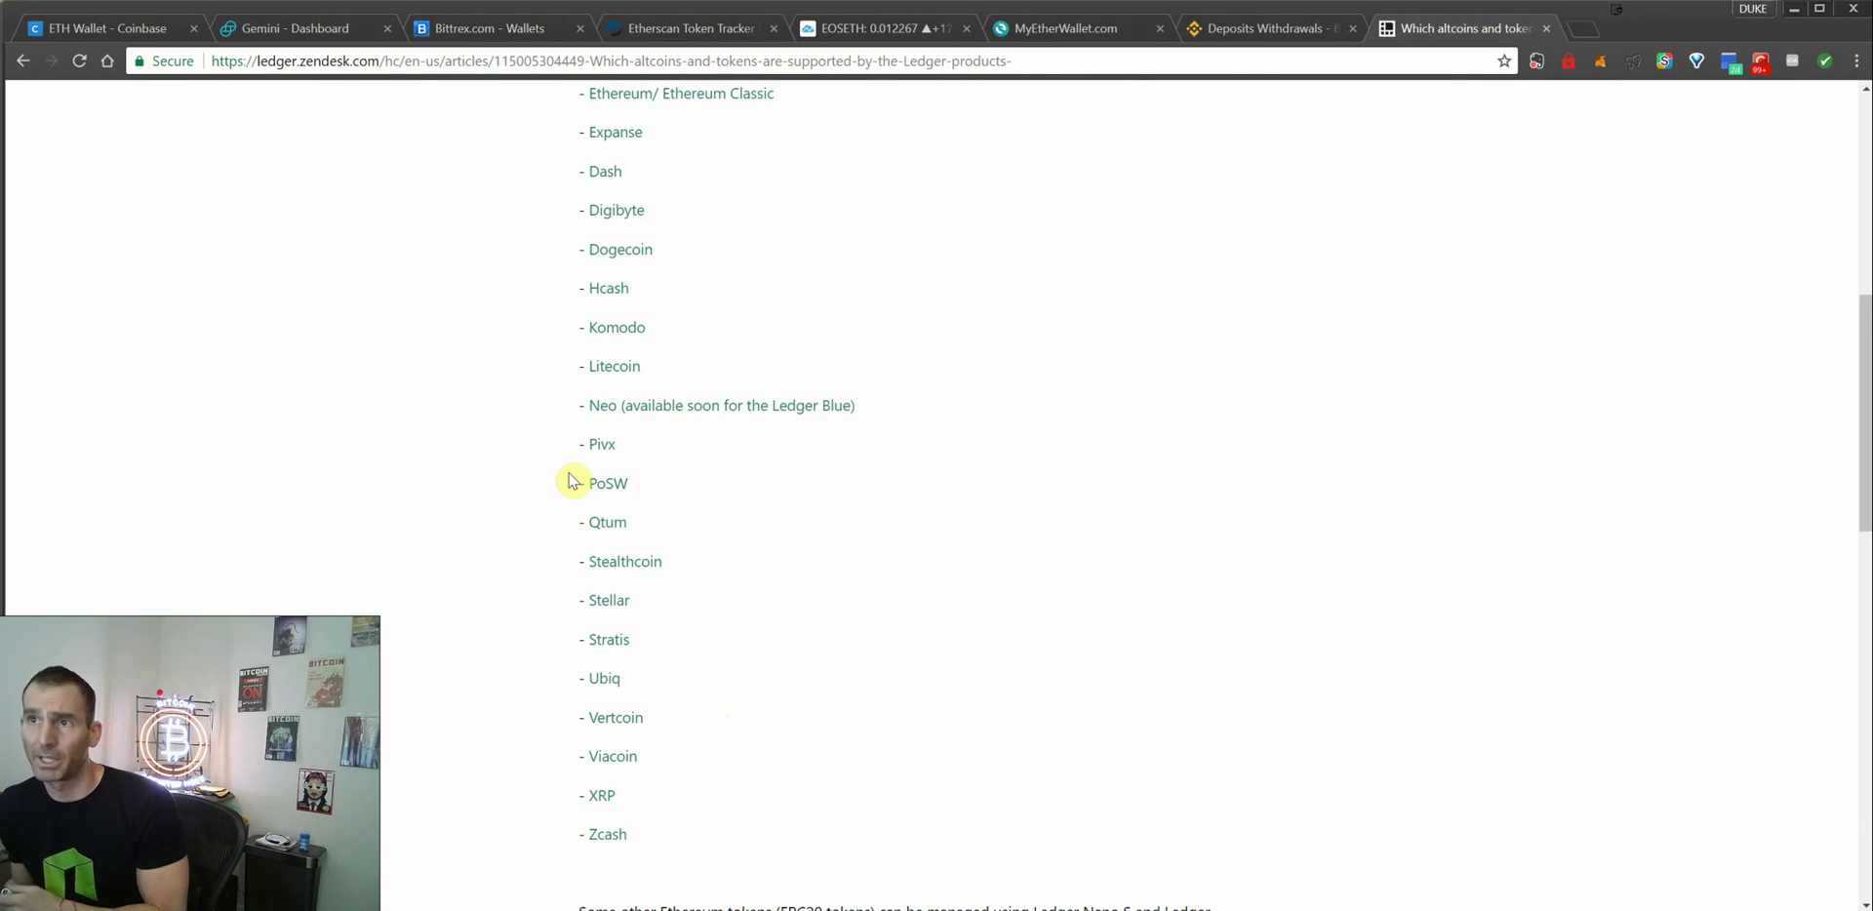
{"action": "scroll", "coordinate": [551, 475], "scroll_direction": "up", "scroll_amount": 7}
{"action": "key", "text": "ctrl+t"}
Close the Chrome Apps page and scroll the Ledger article to its coin list starting with Ark.
{"action": "left_click", "coordinate": [39, 100]}
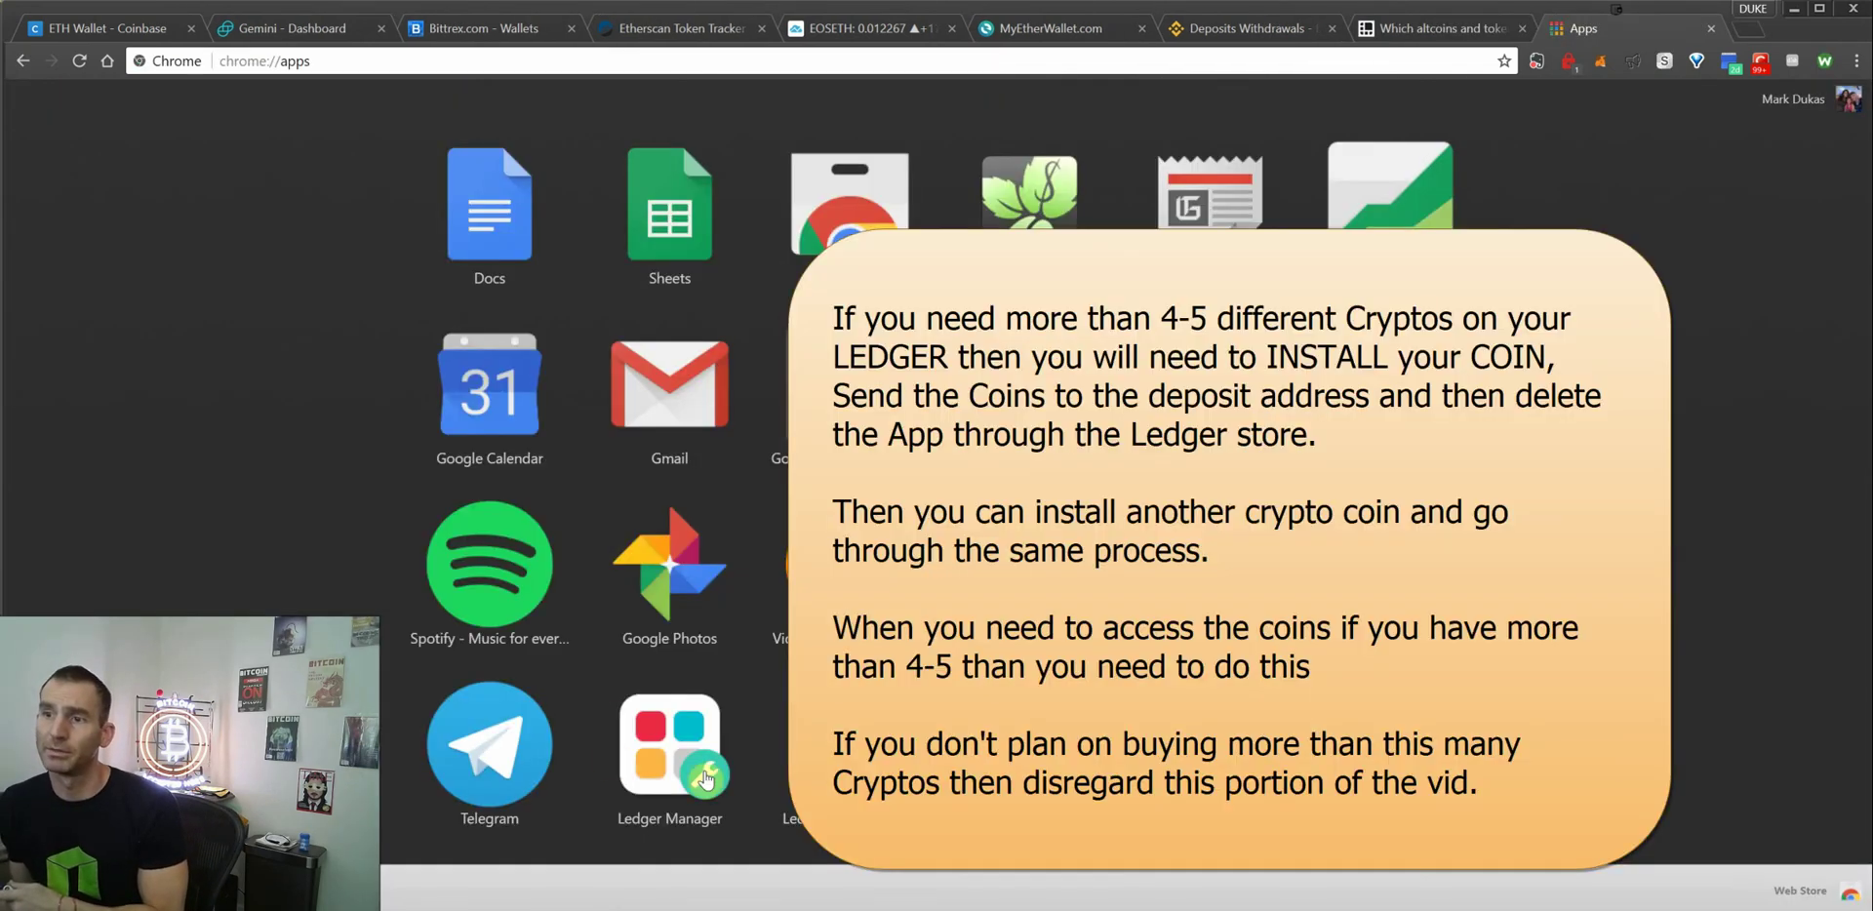
{"action": "left_click", "coordinate": [646, 761]}
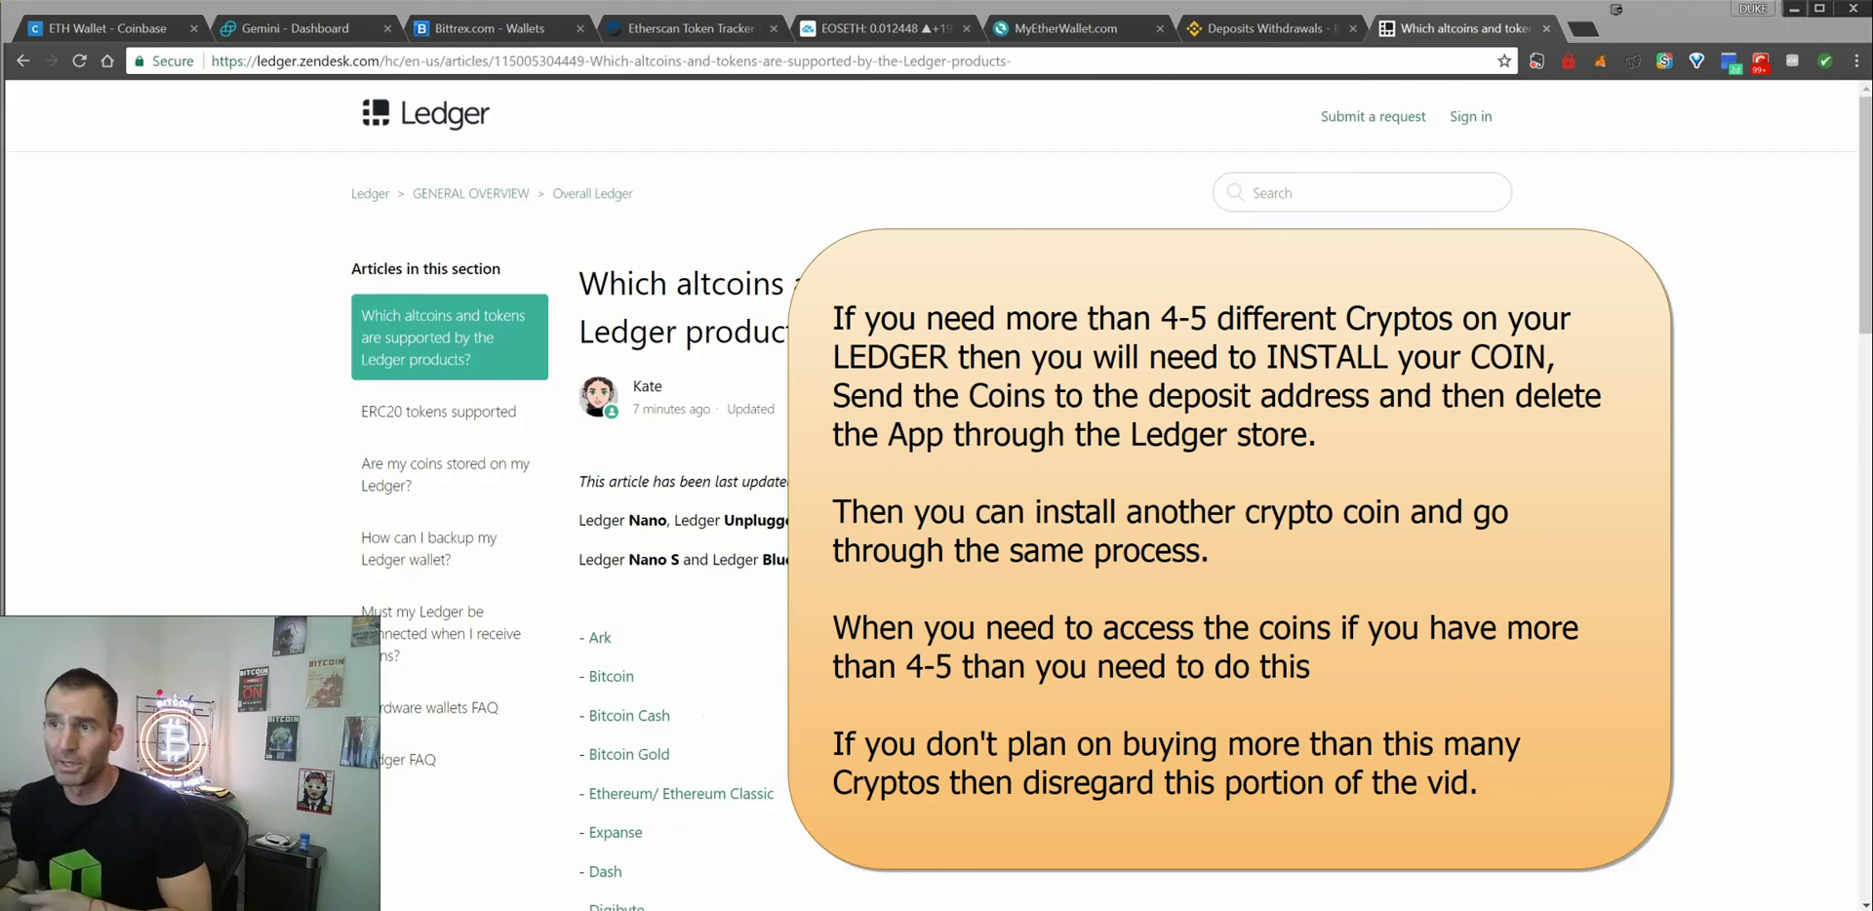
{"action": "scroll", "coordinate": [741, 377], "scroll_direction": "down", "scroll_amount": 2}
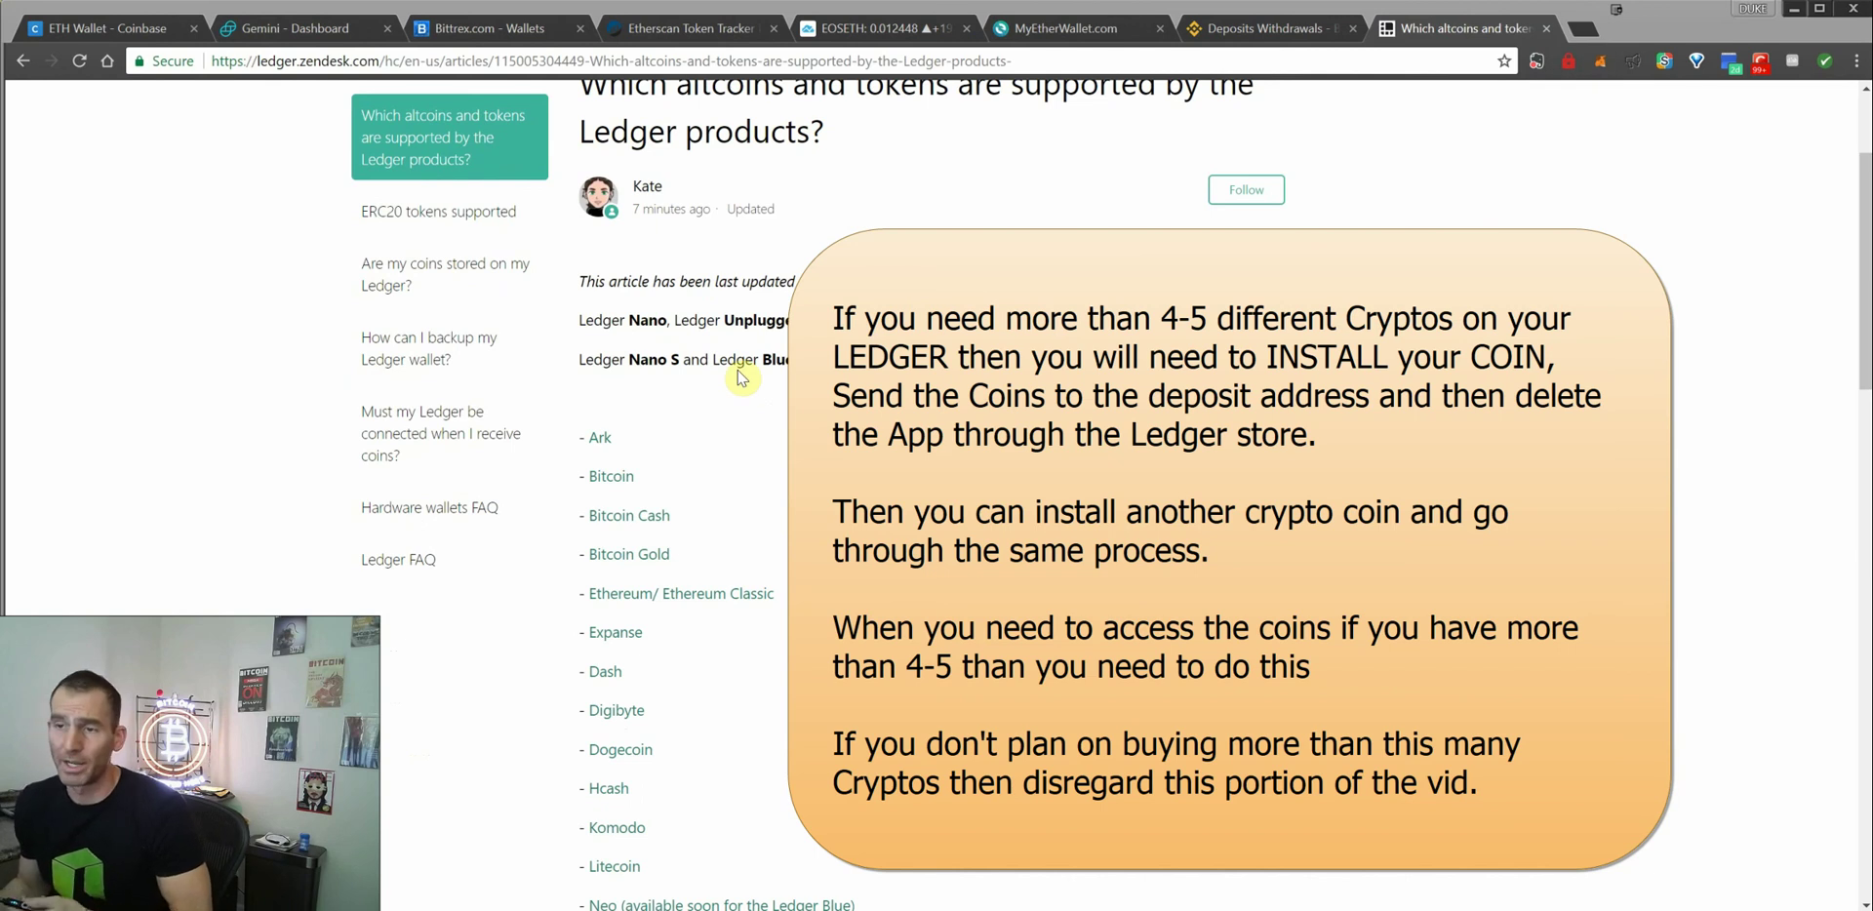
{"action": "scroll", "coordinate": [741, 377], "scroll_direction": "down", "scroll_amount": 1}
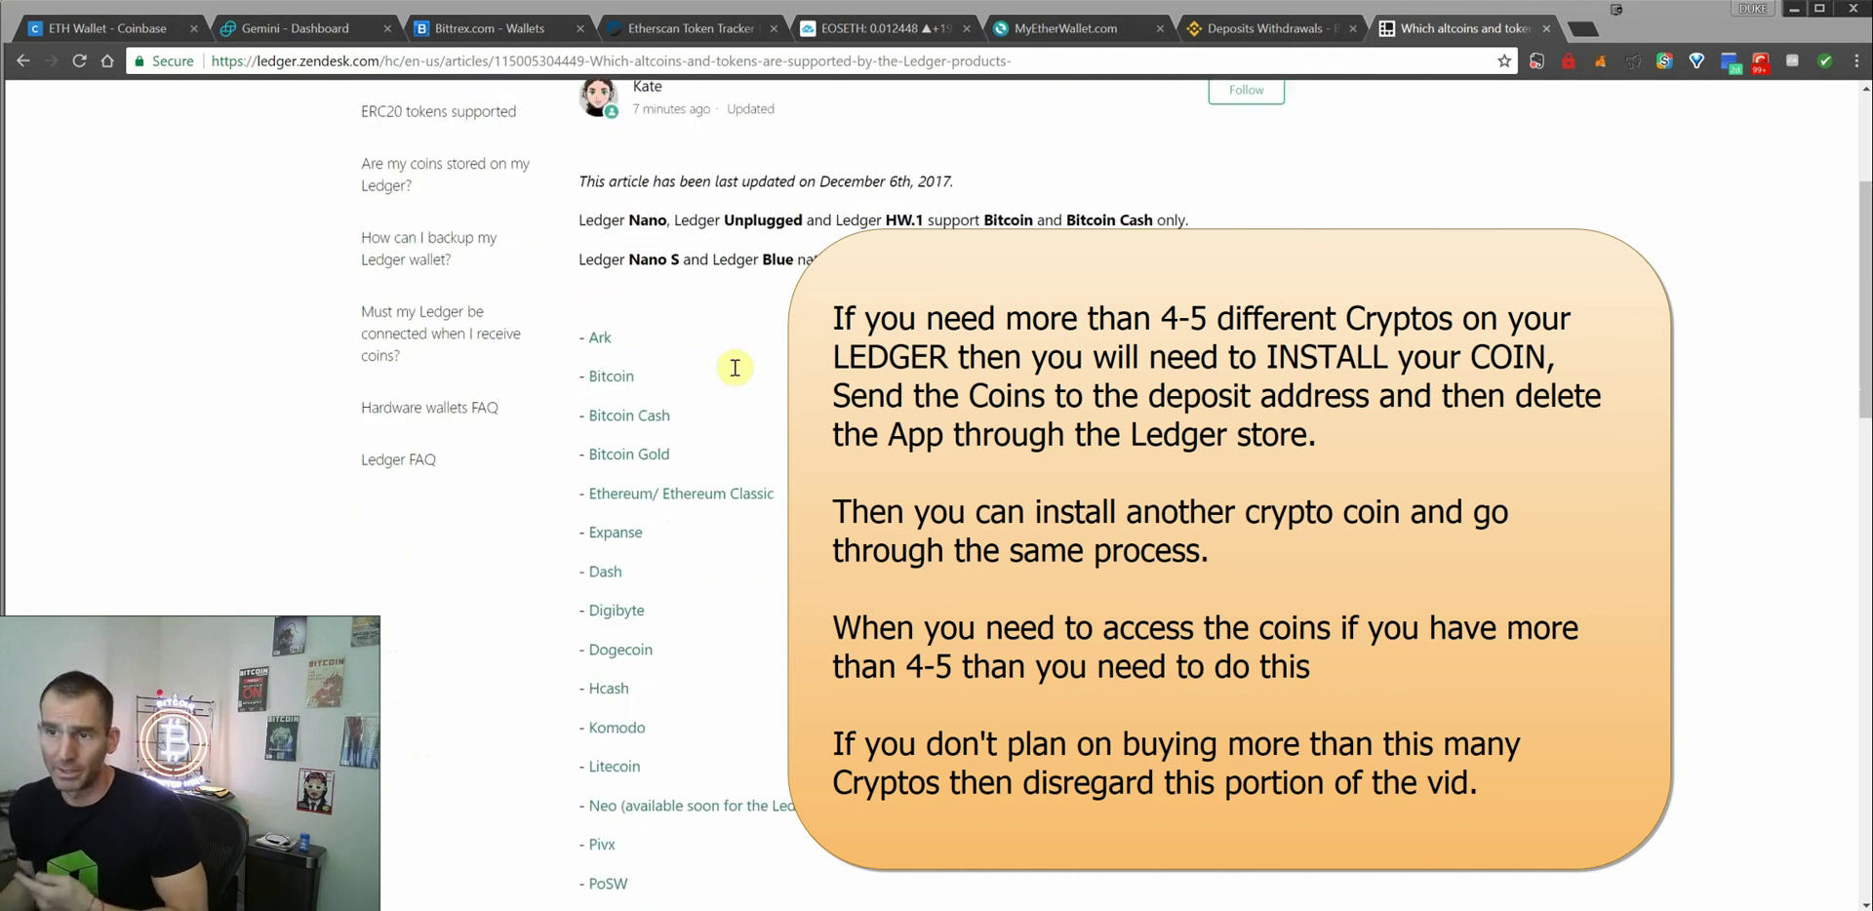